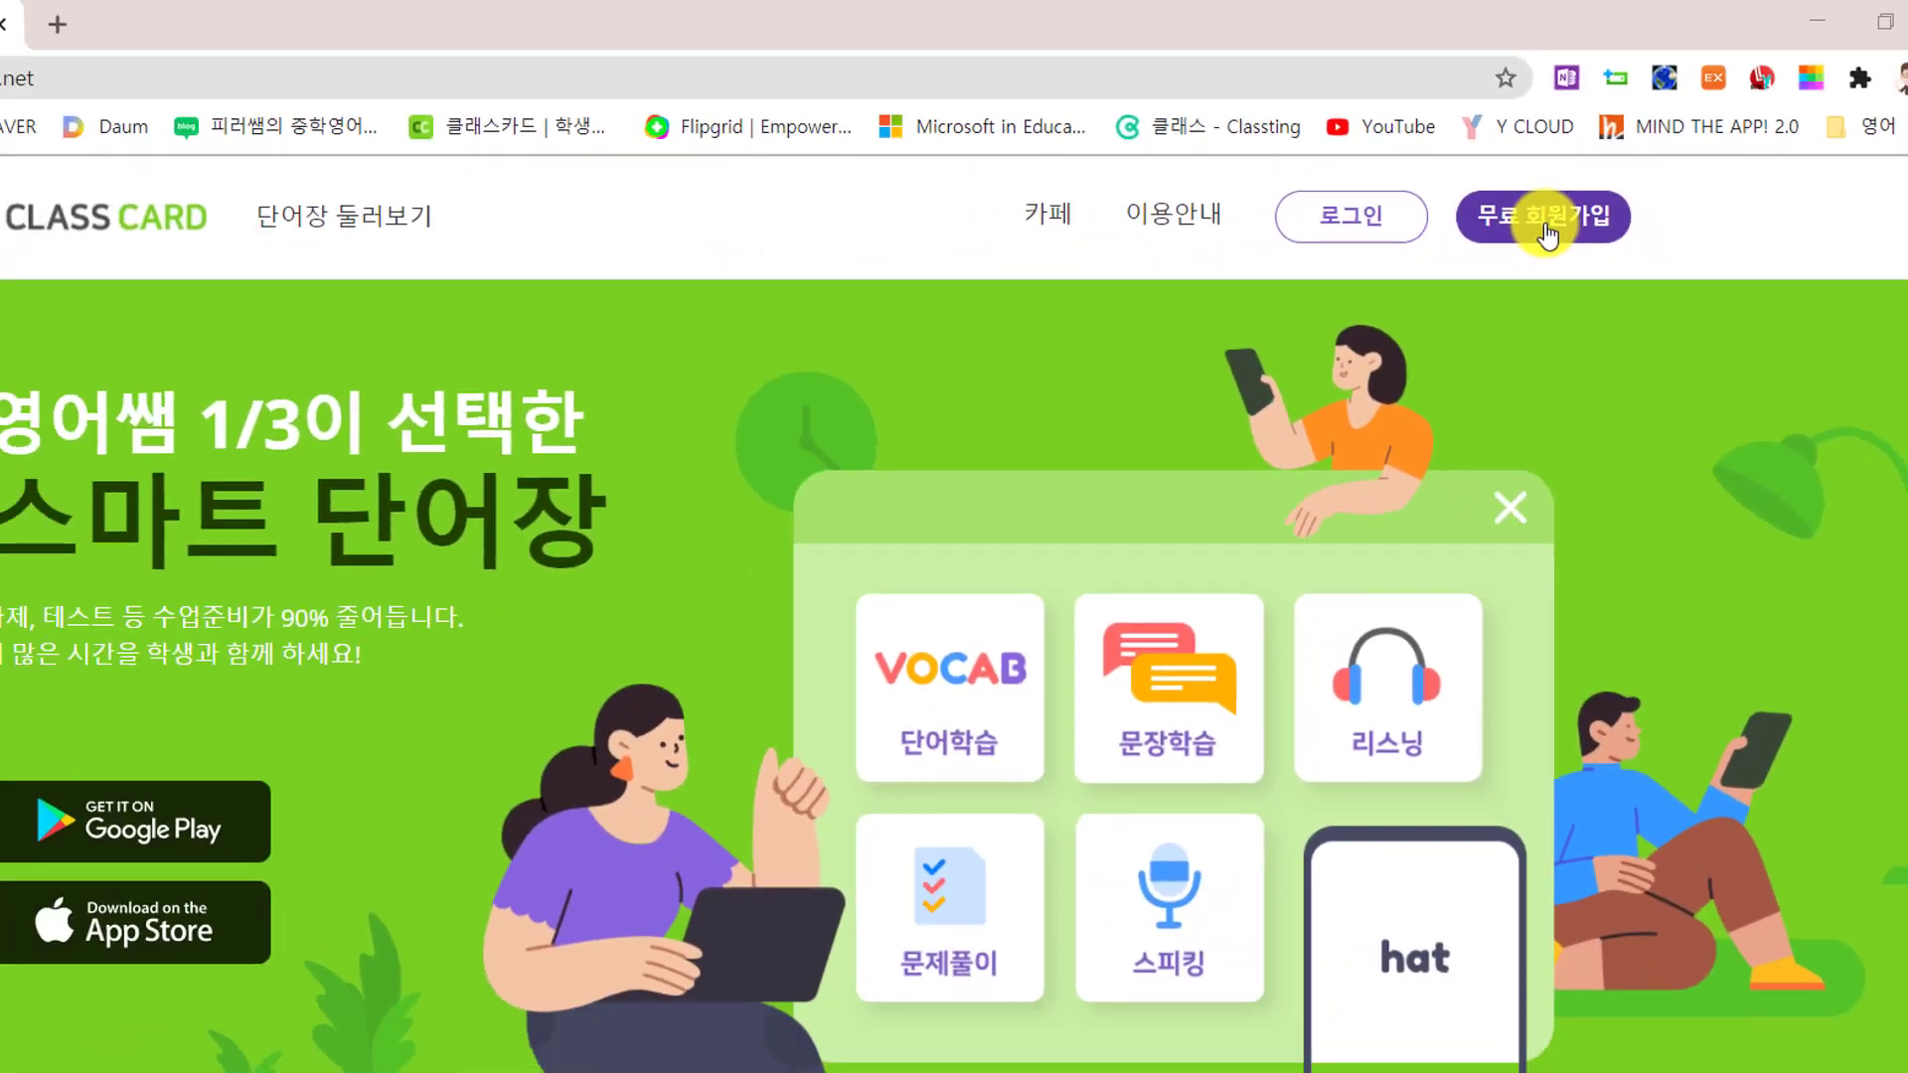
Start a free ClassCard sign-up as a teacher and enter a user ID
left_click(1546, 288)
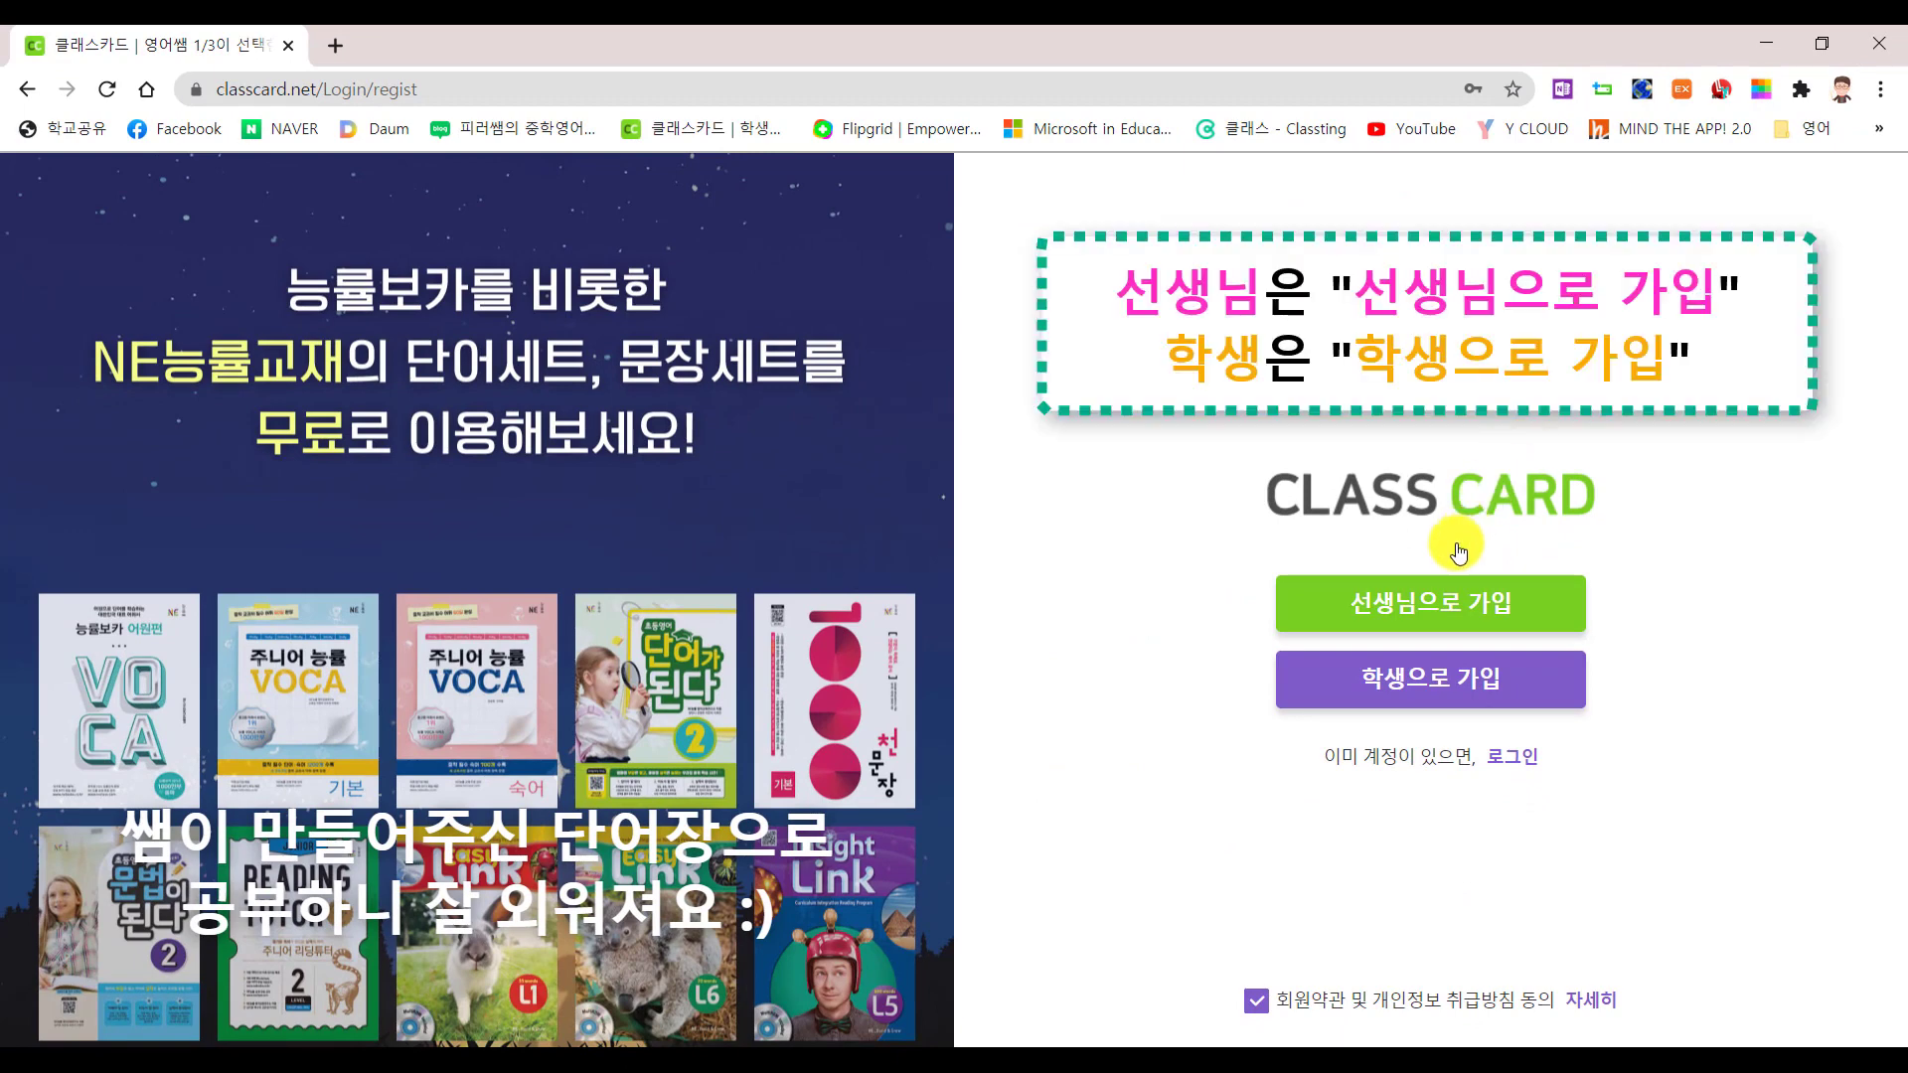
left_click(1453, 608)
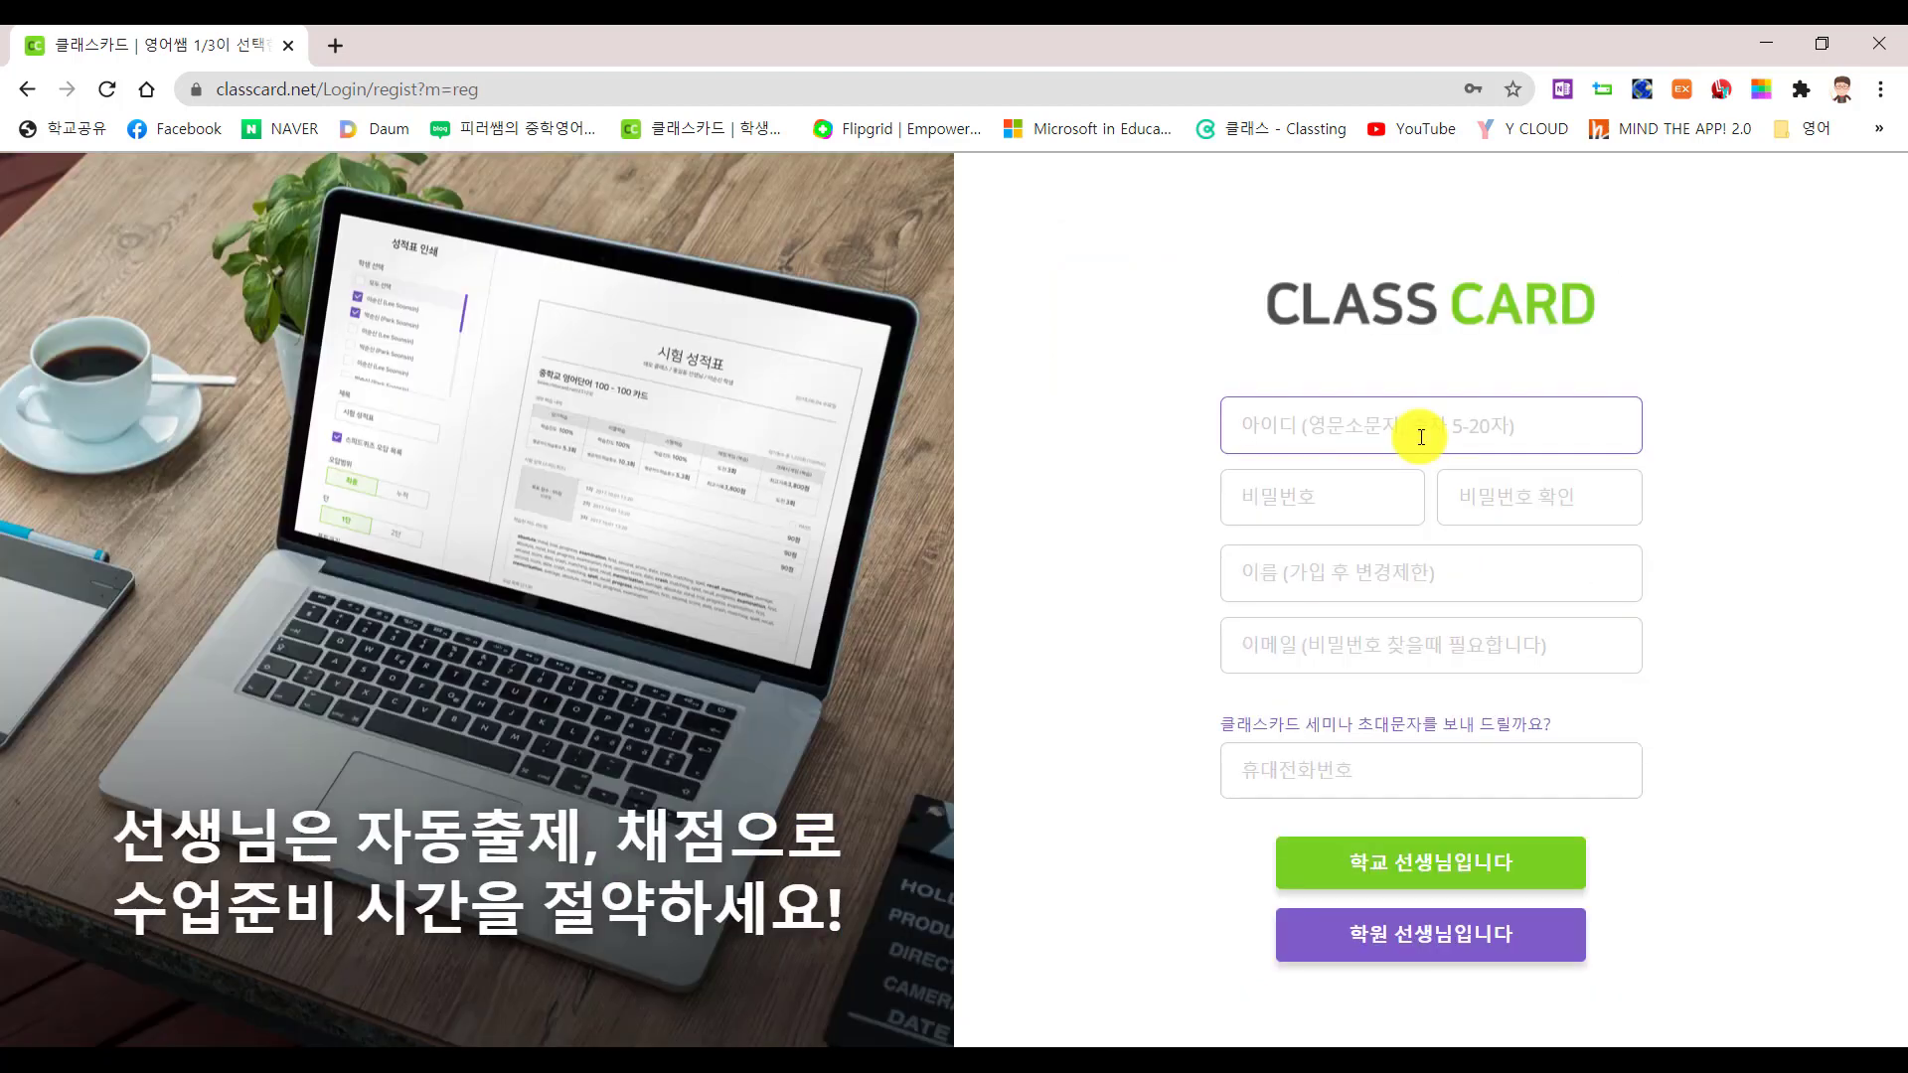
type("ㅅㄷ")
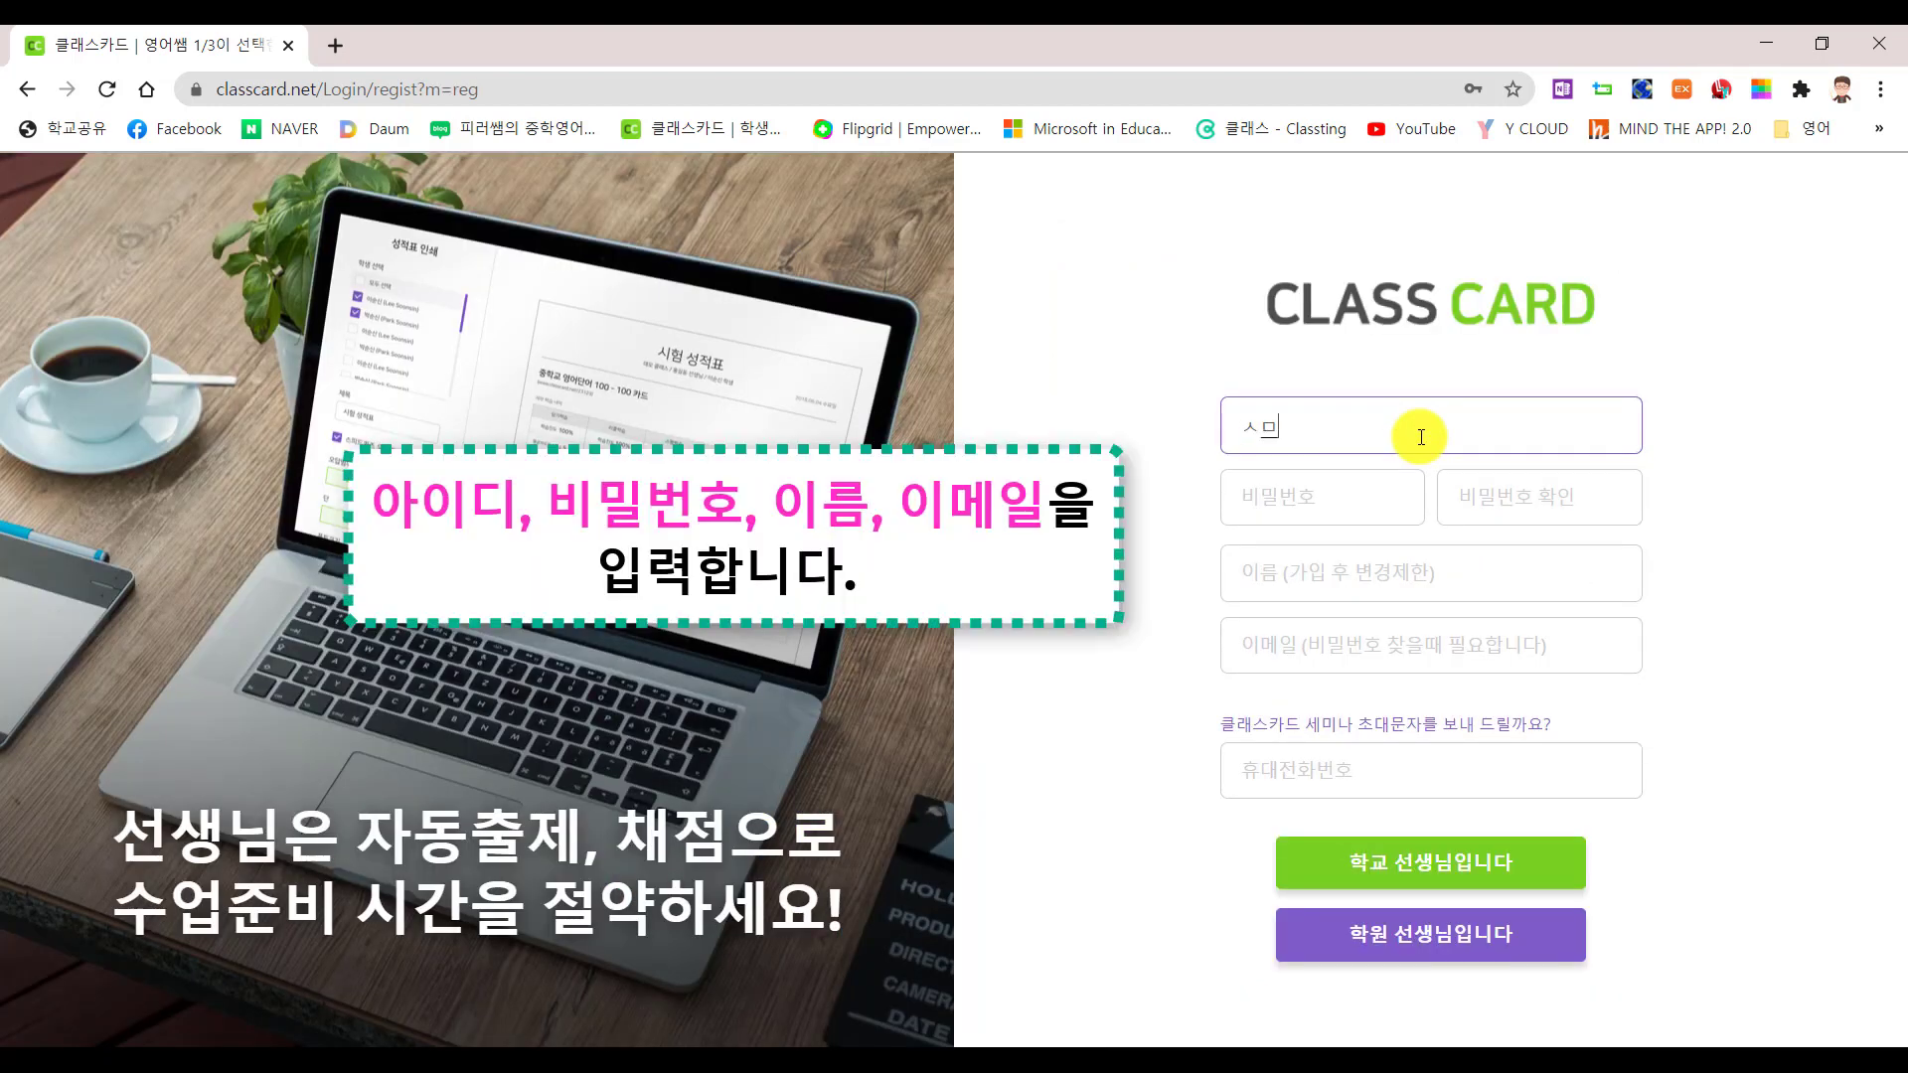
key("BackSpace")
key("BackSpace")
type("teacher2021")
Enter the account password and confirm it
left_click(1373, 496)
type("•••••••••")
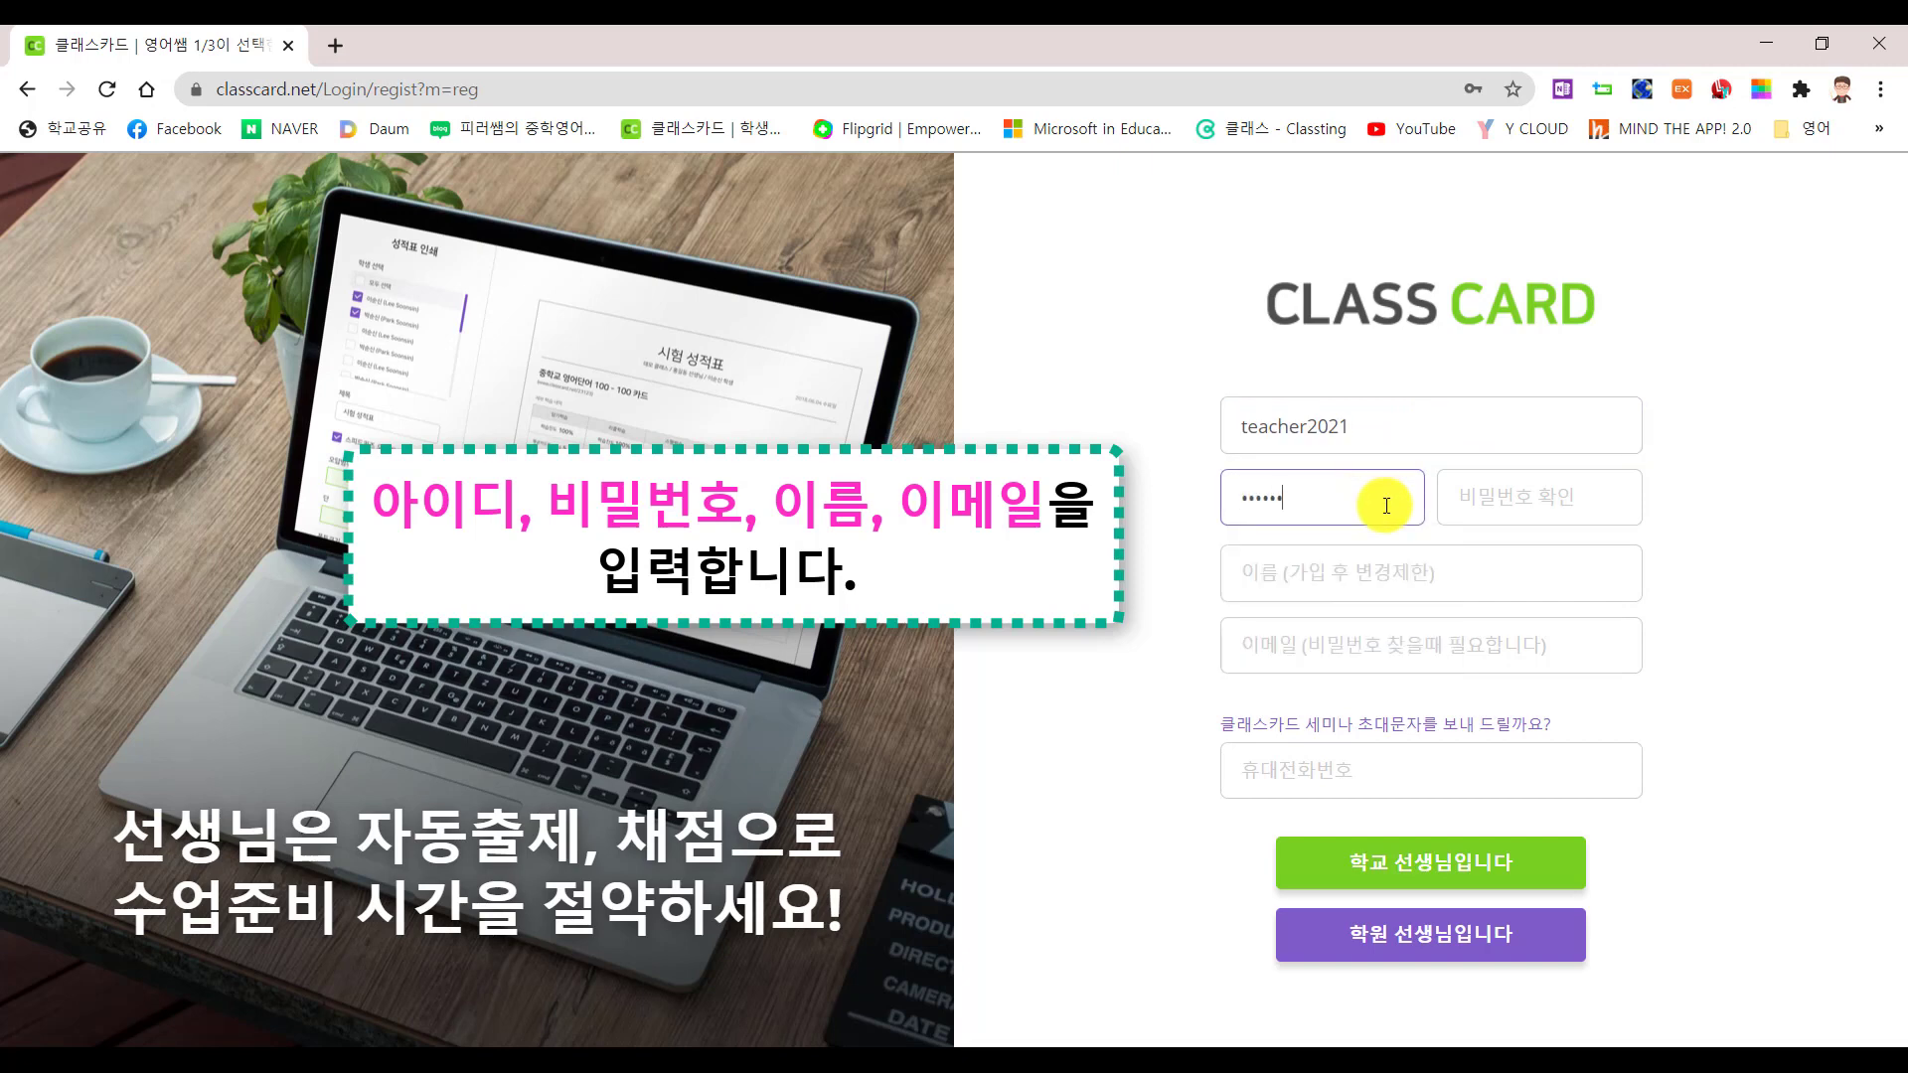
key("Tab")
type("•••••••••")
Fill in the teacher's name and e-mail, then choose to register as a school teacher
left_click(1349, 589)
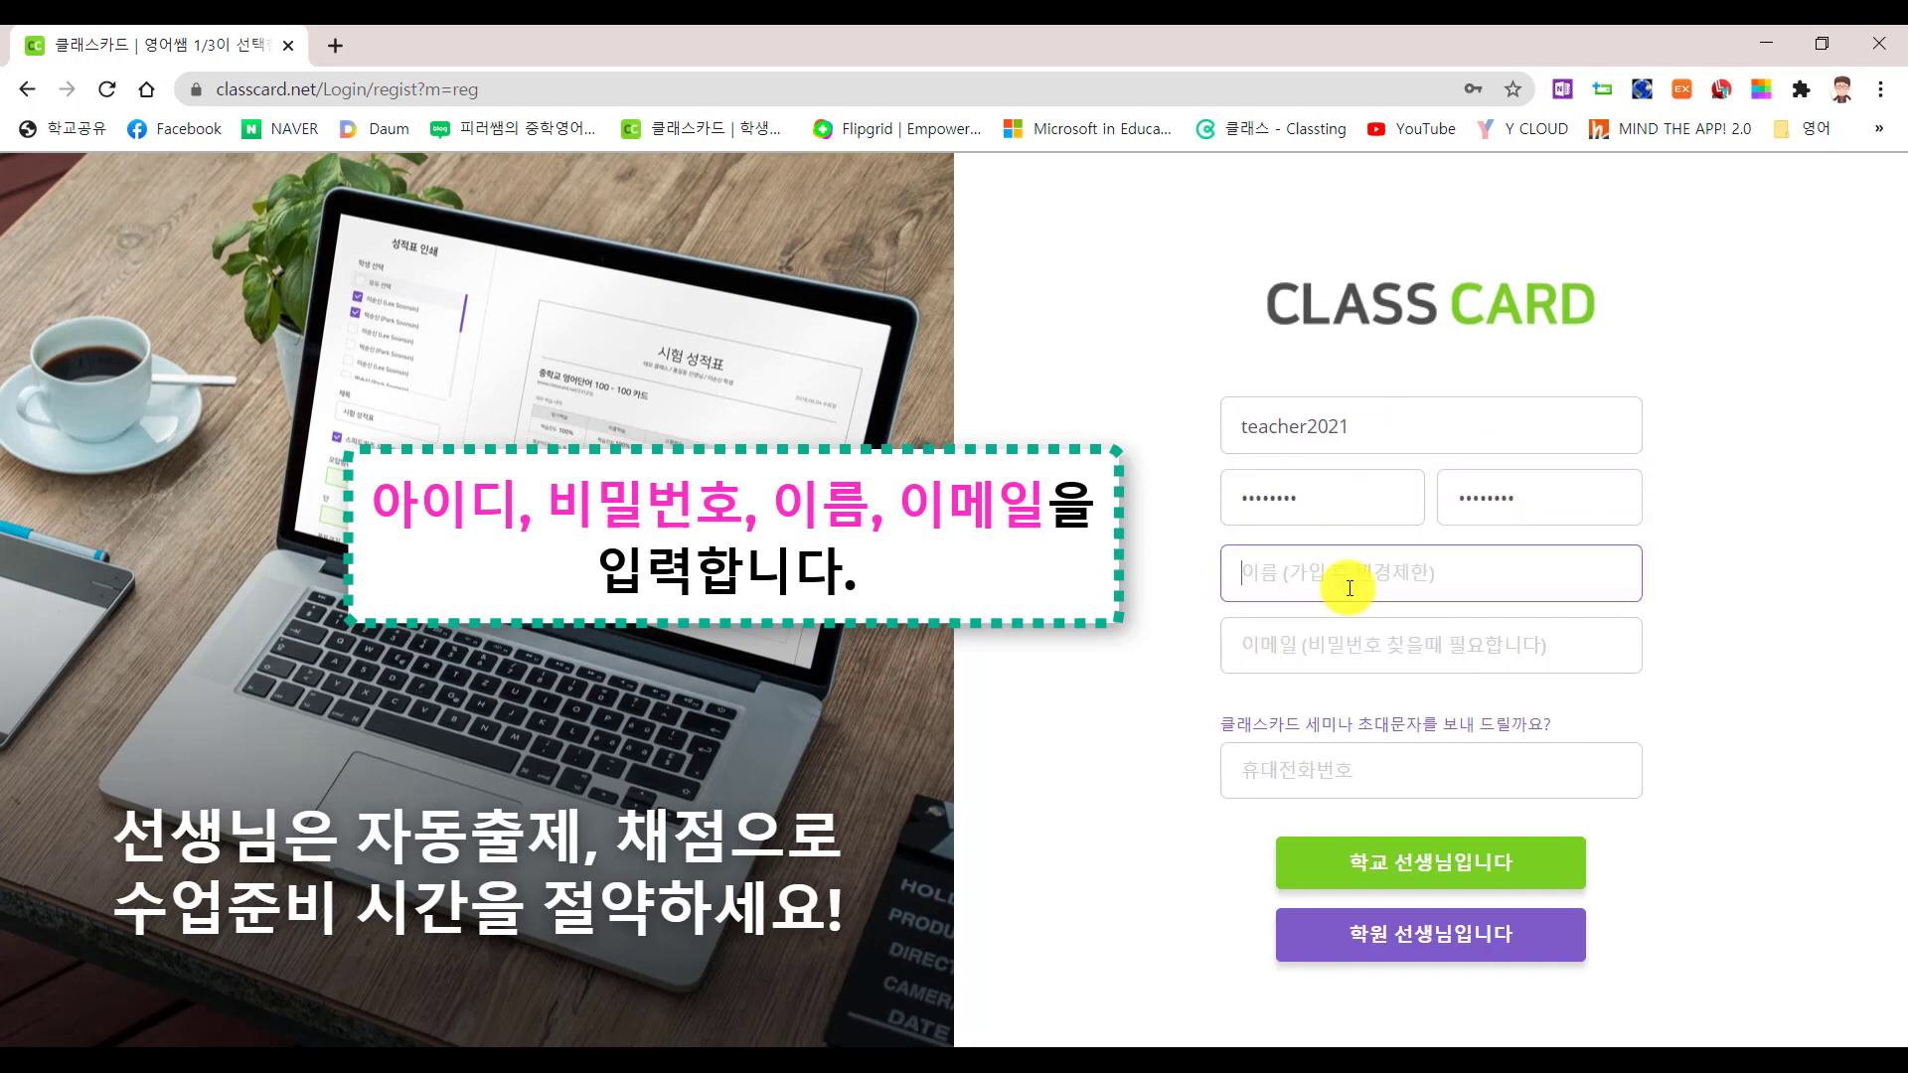
key("Tab")
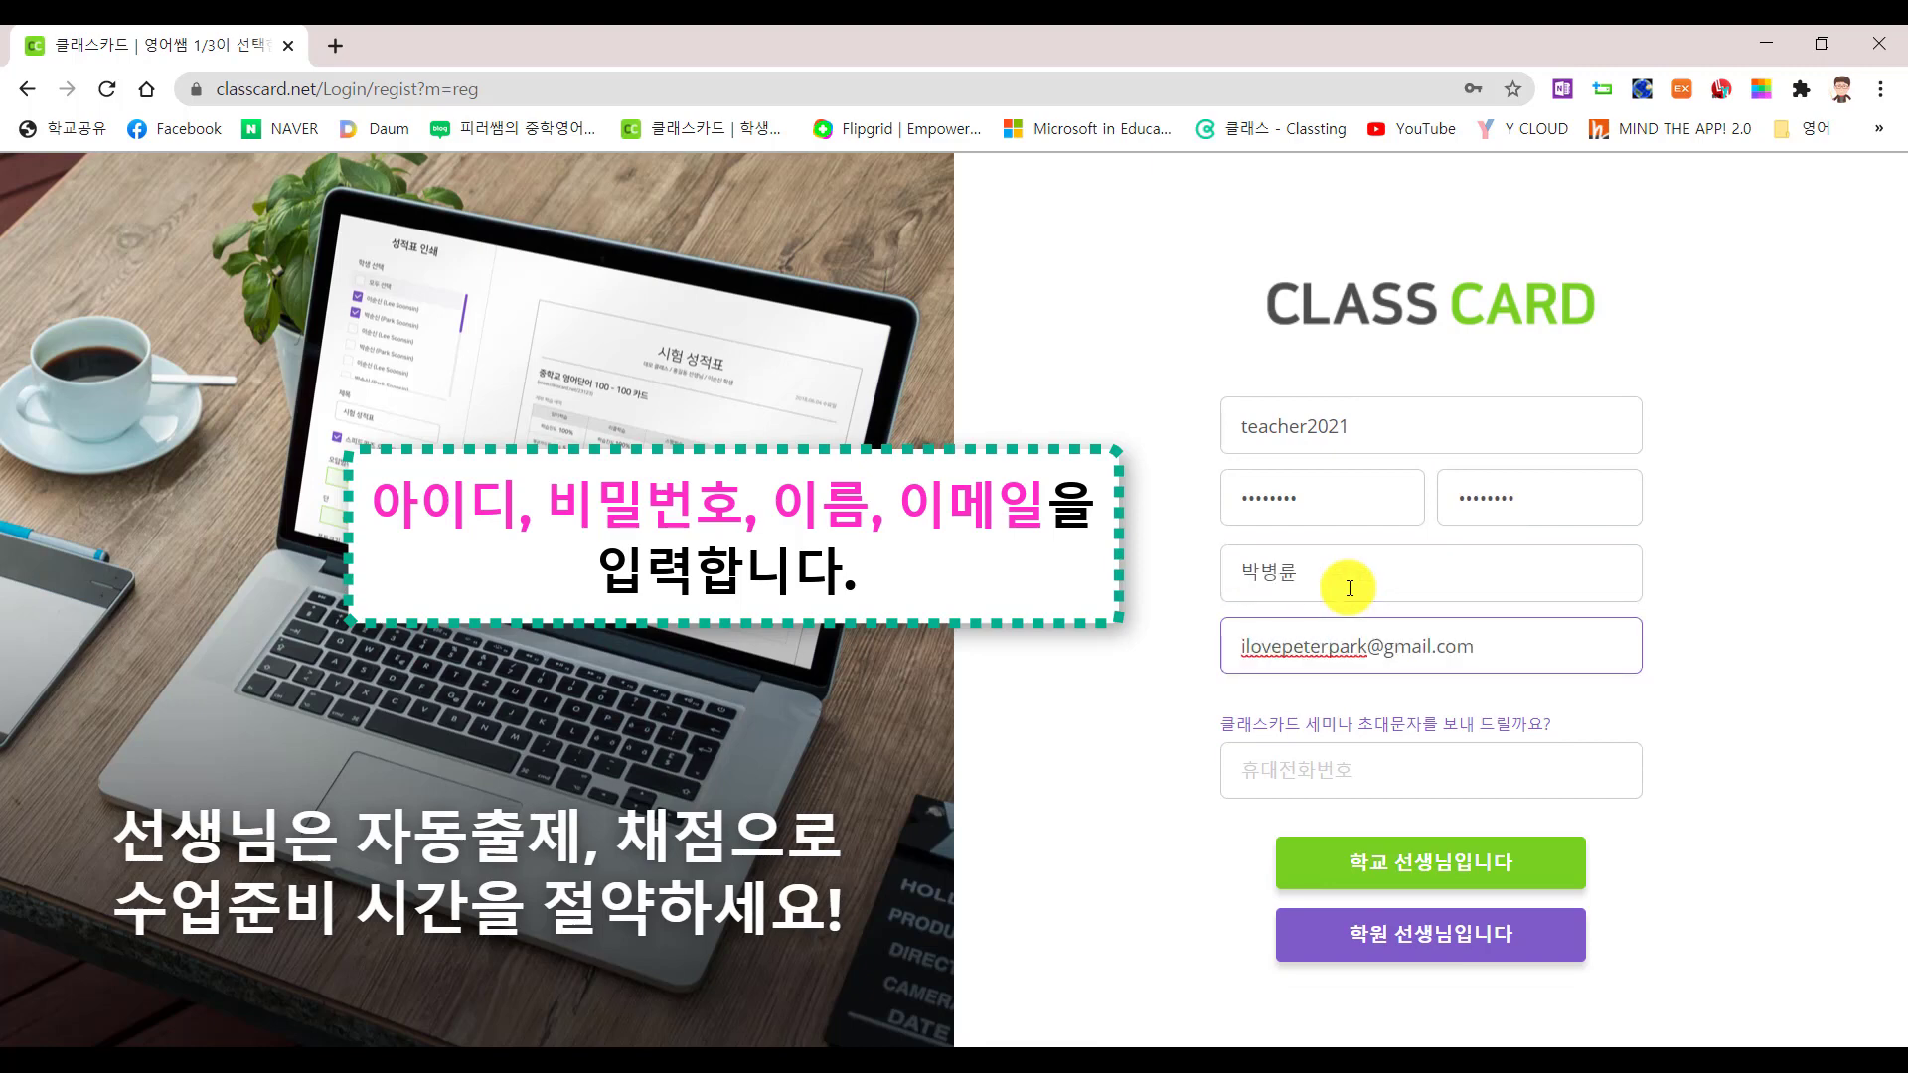
left_click(1383, 788)
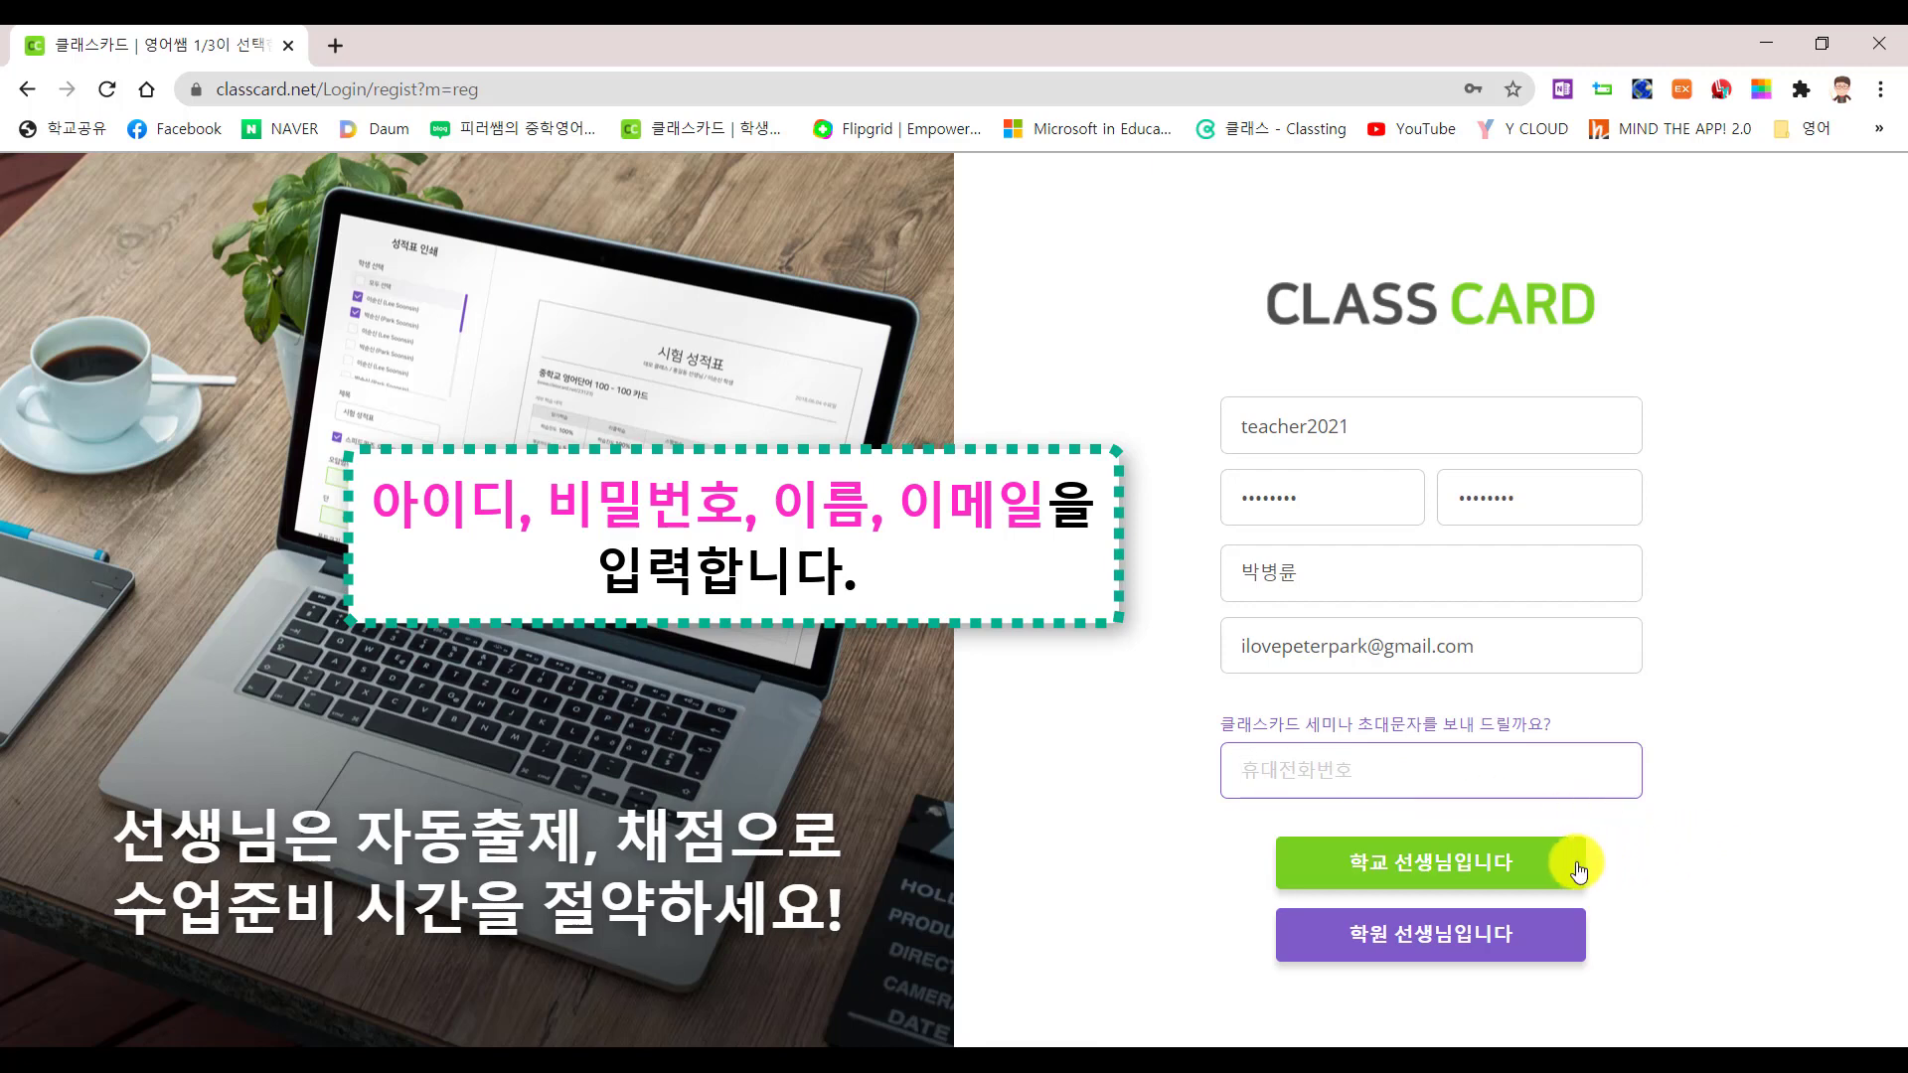
left_click(1478, 868)
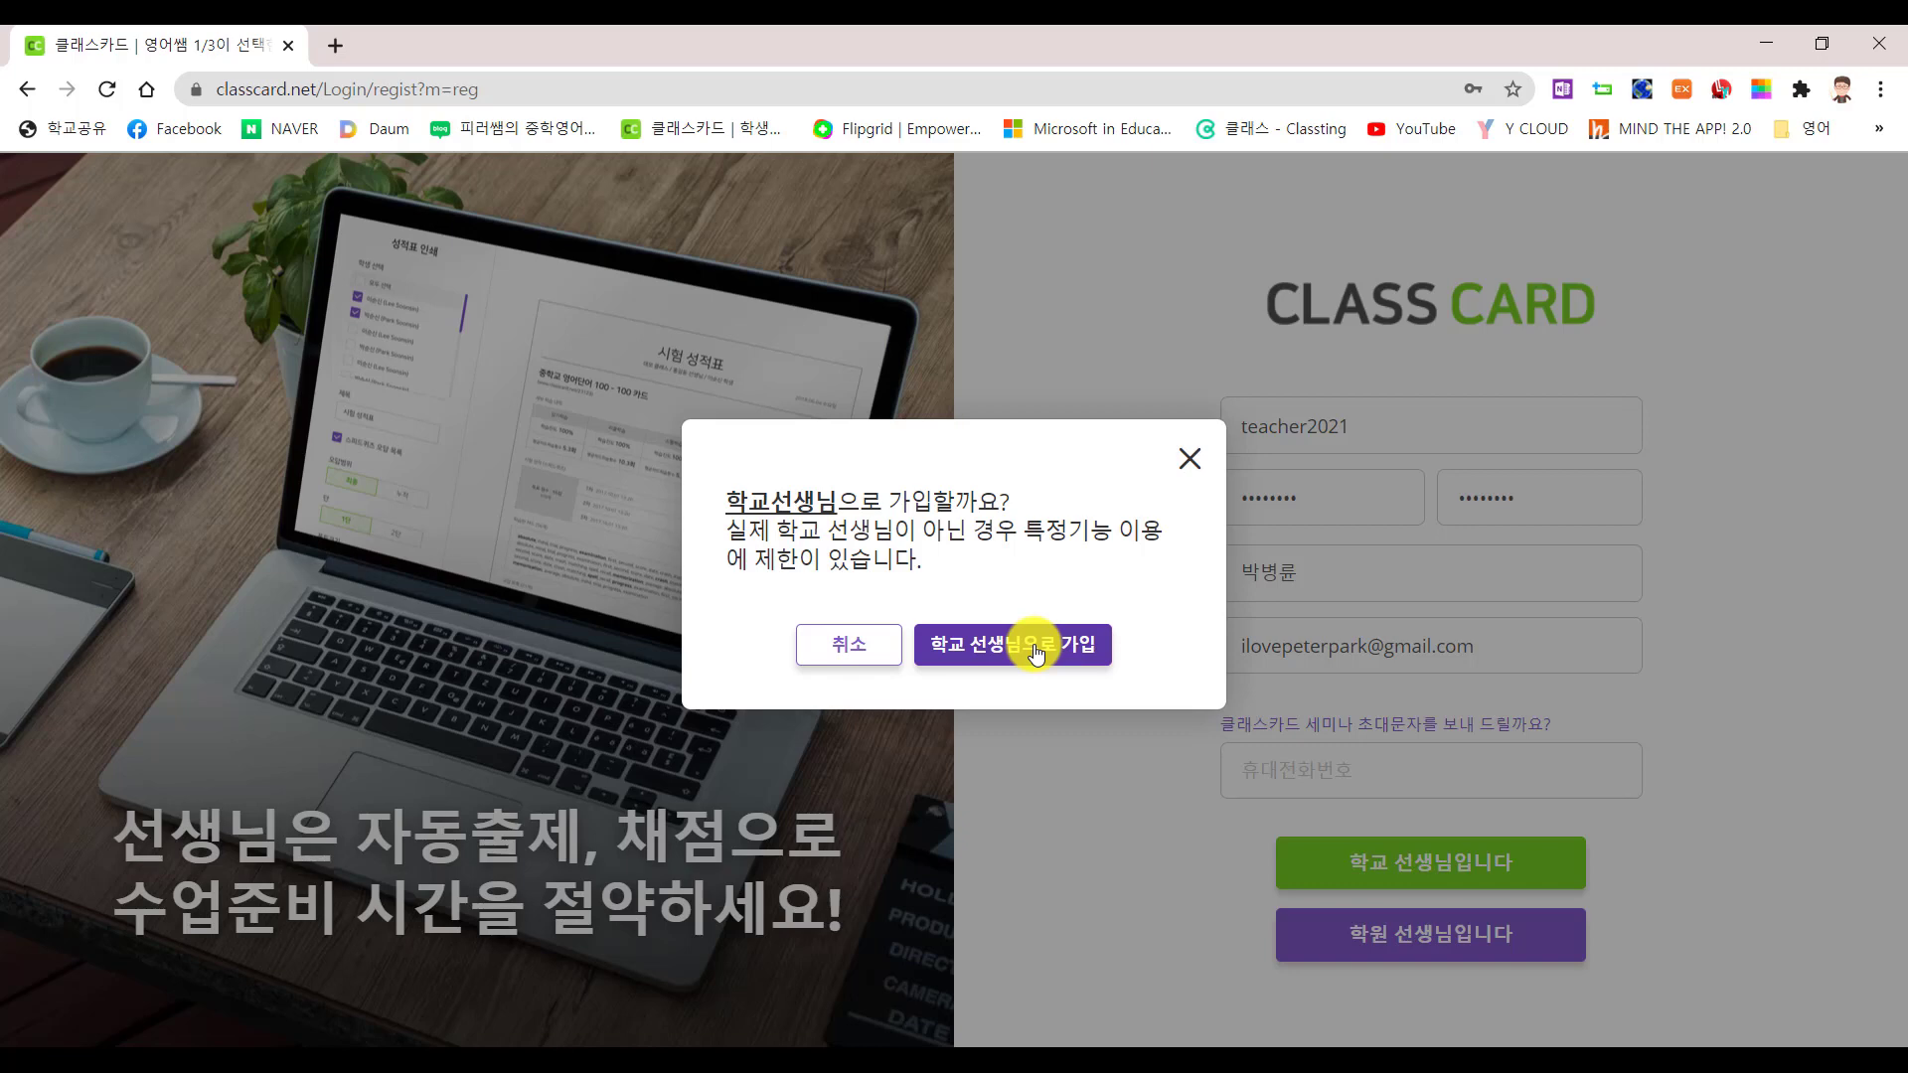
Confirm school-teacher sign-up, create class 1학년 1반, and skip adding word sets
left_click(1034, 653)
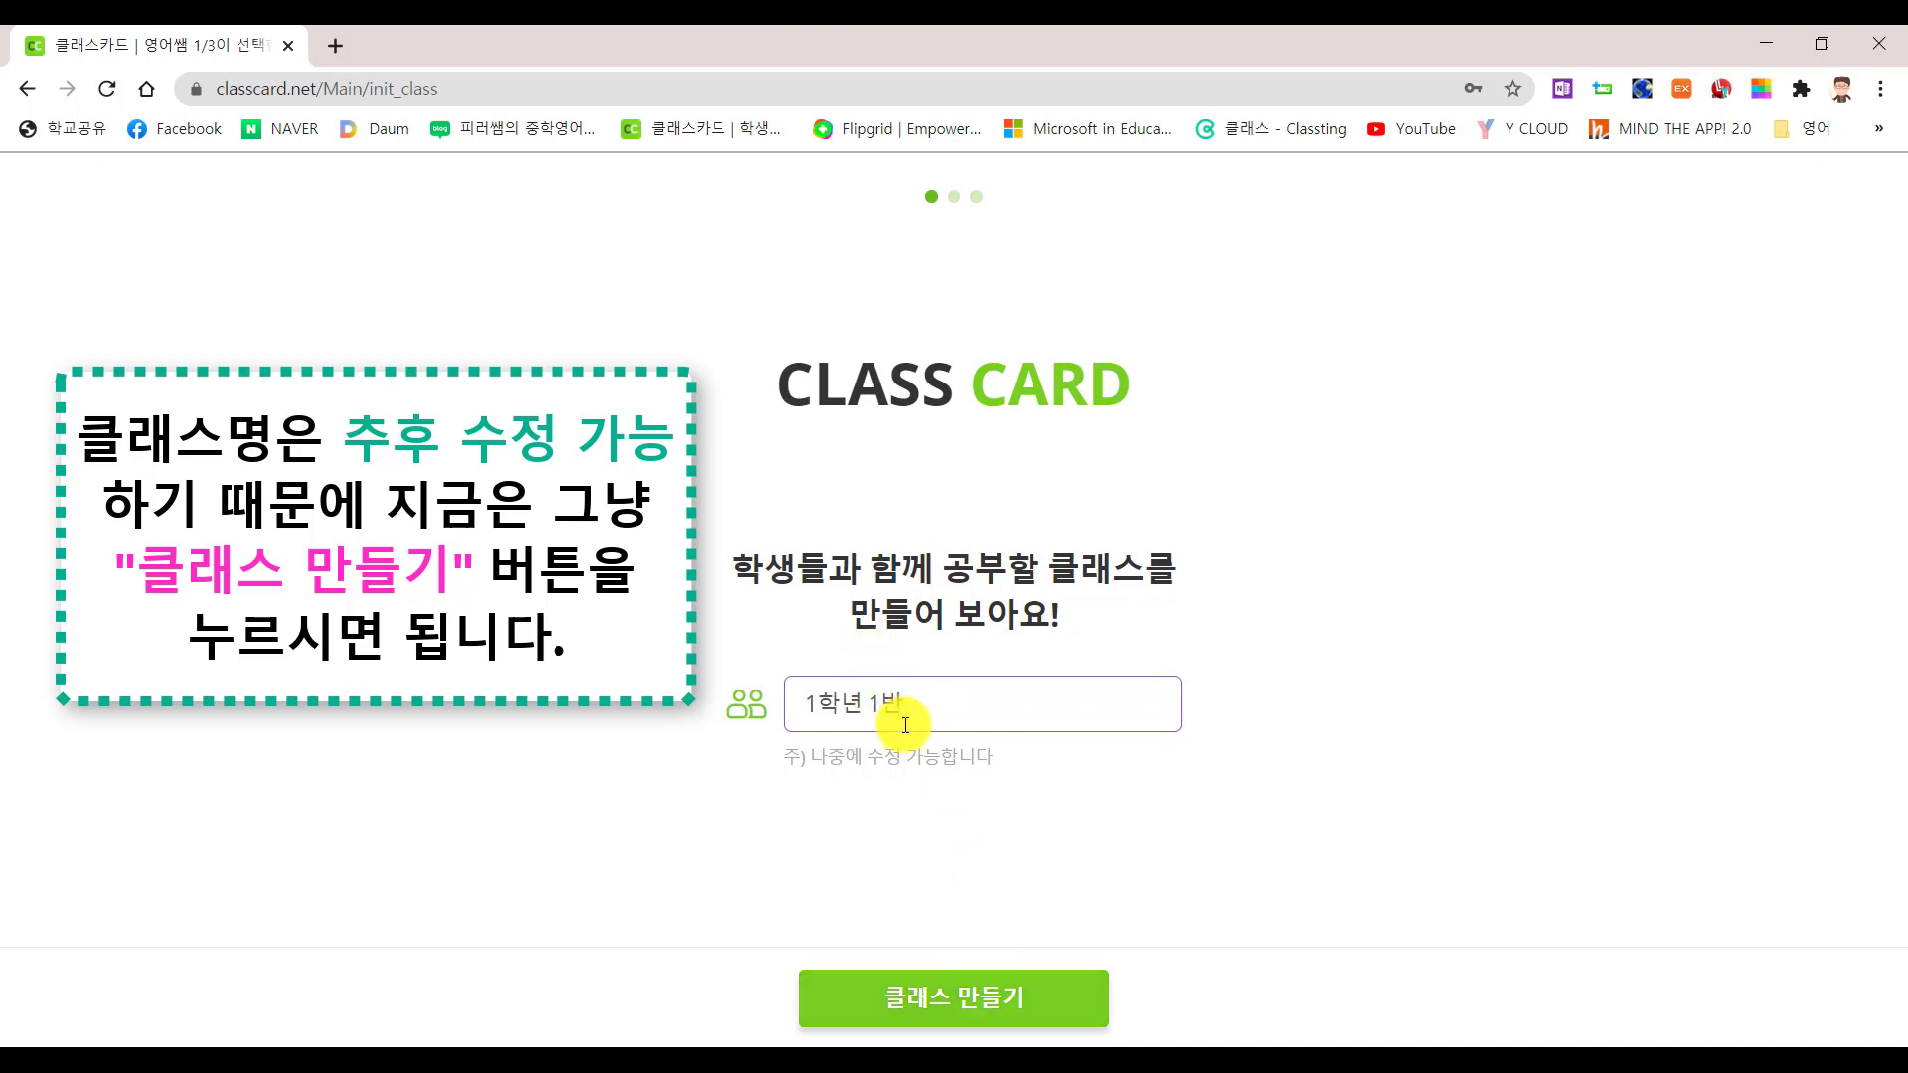
left_click(982, 1000)
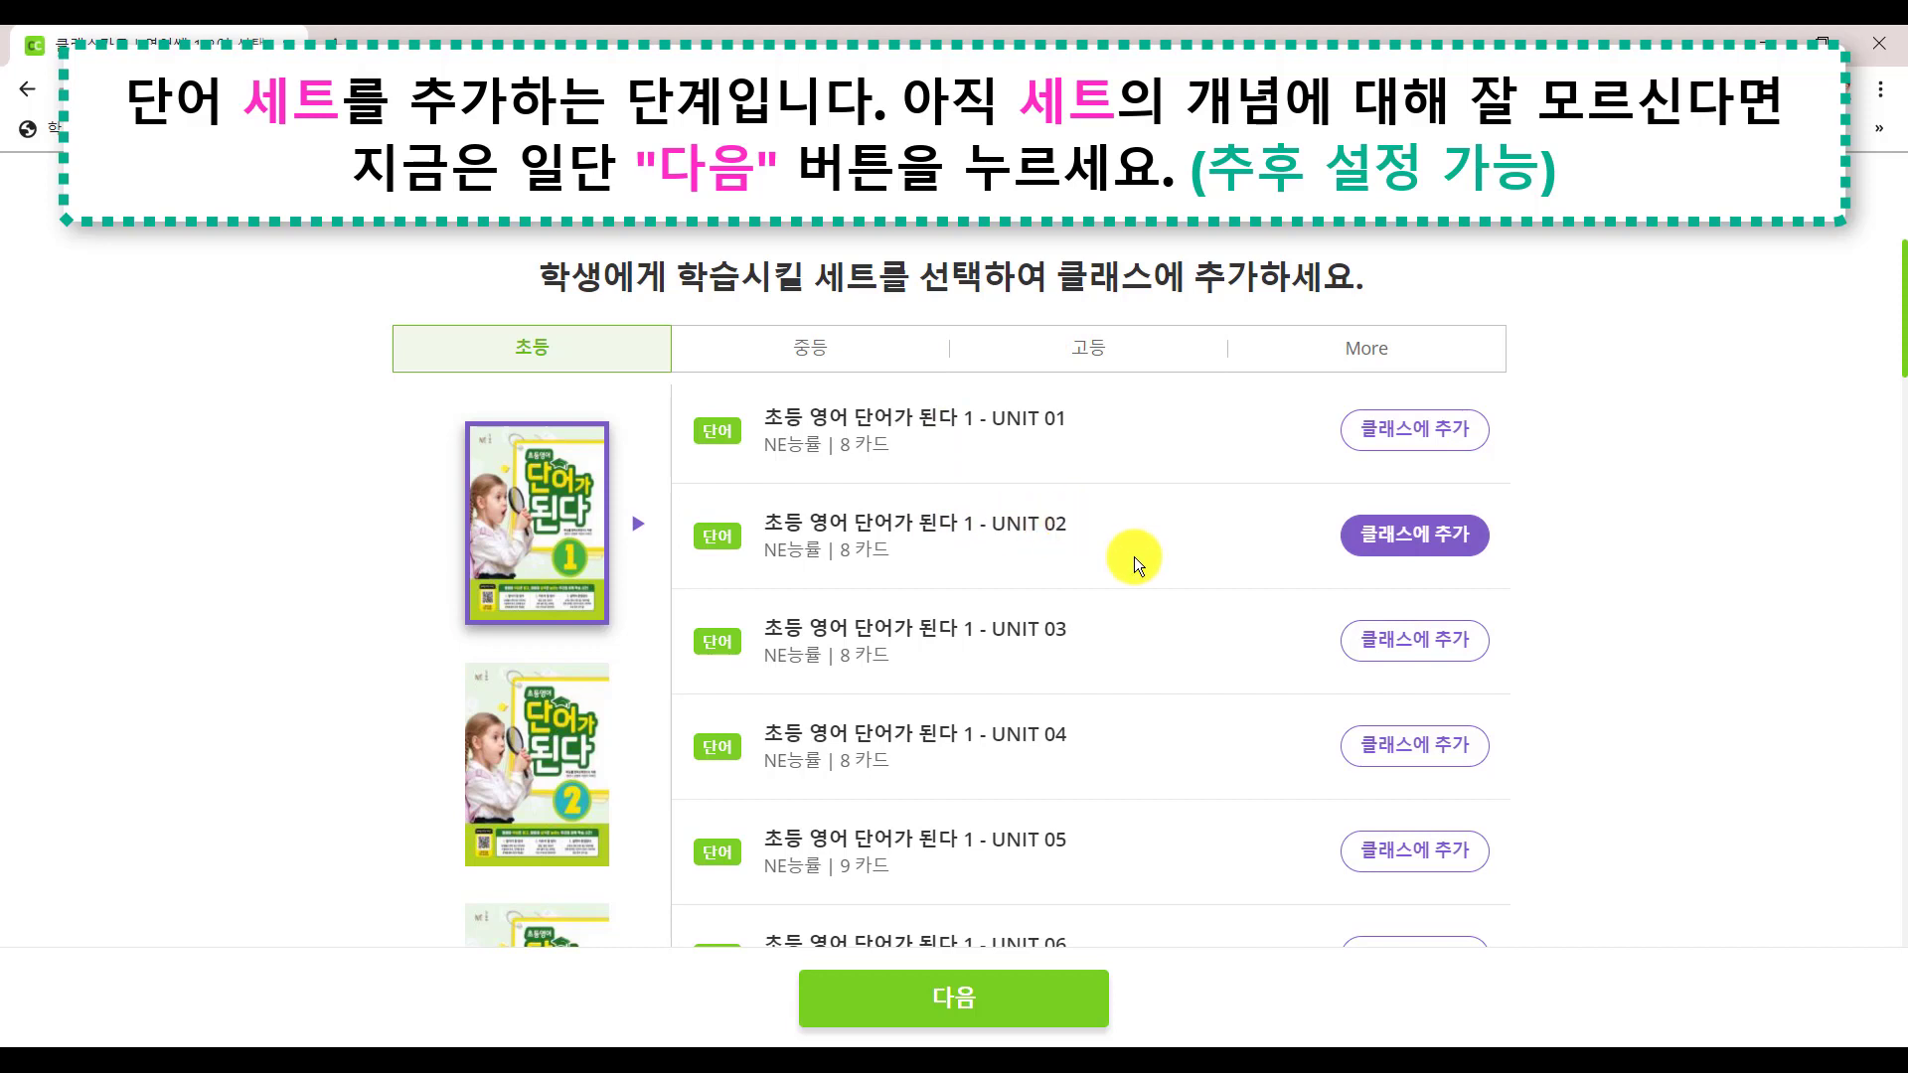
scroll(1202, 662, "down", 9)
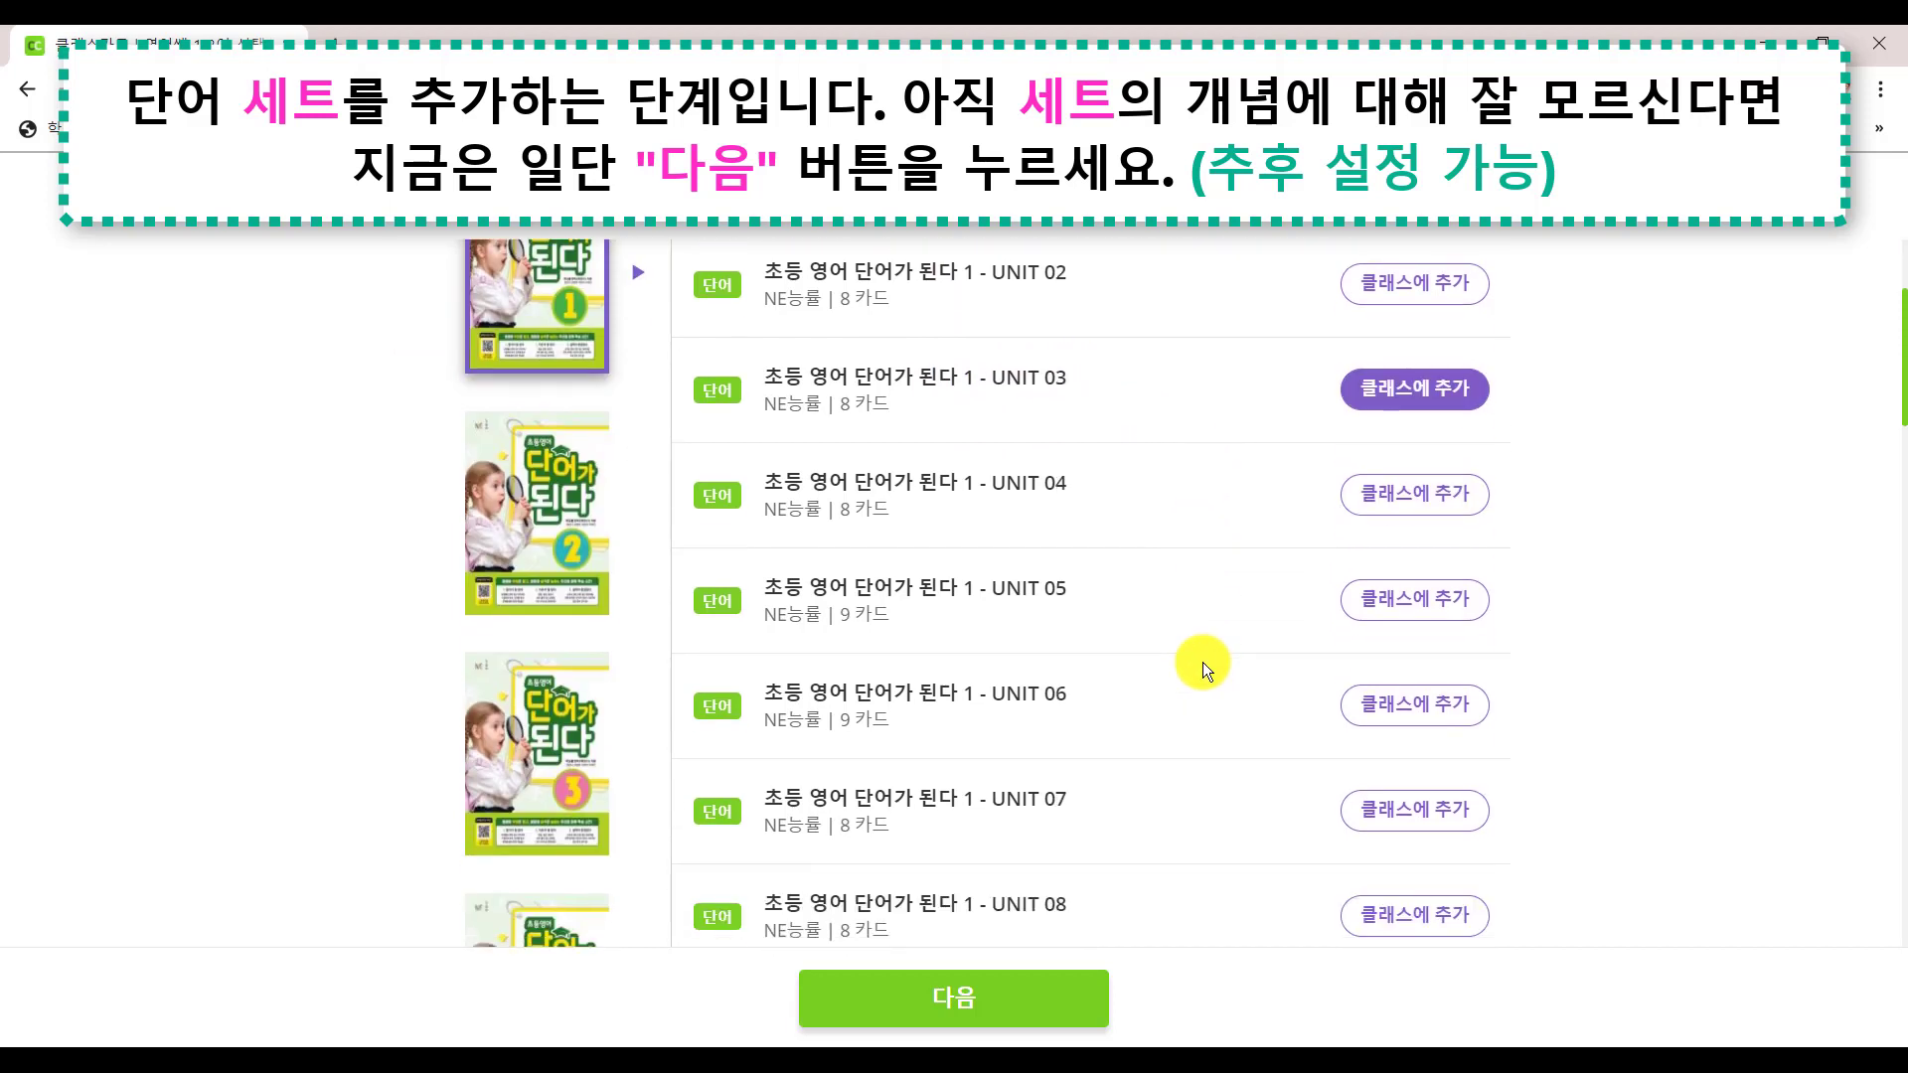
scroll(1202, 662, "down", 5)
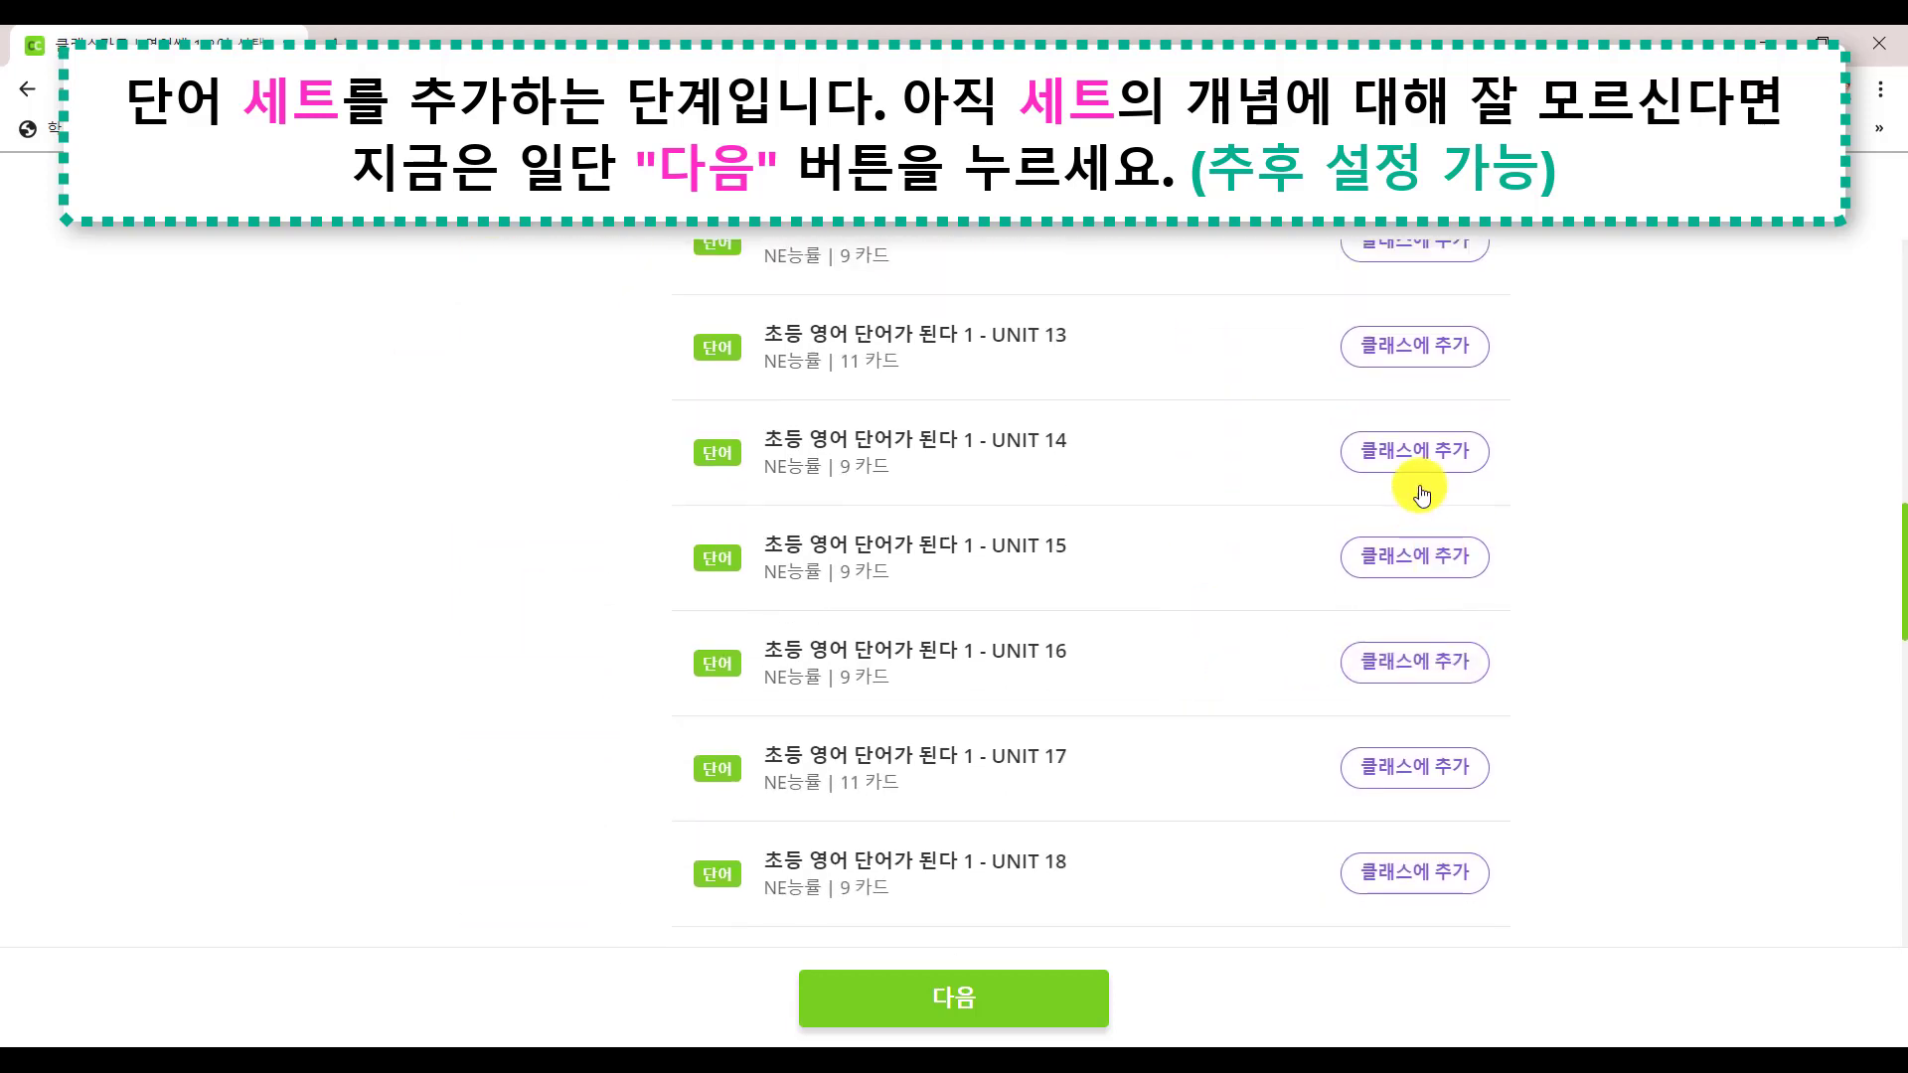
scroll(1421, 492, "up", 10)
scroll(1421, 492, "up", 4)
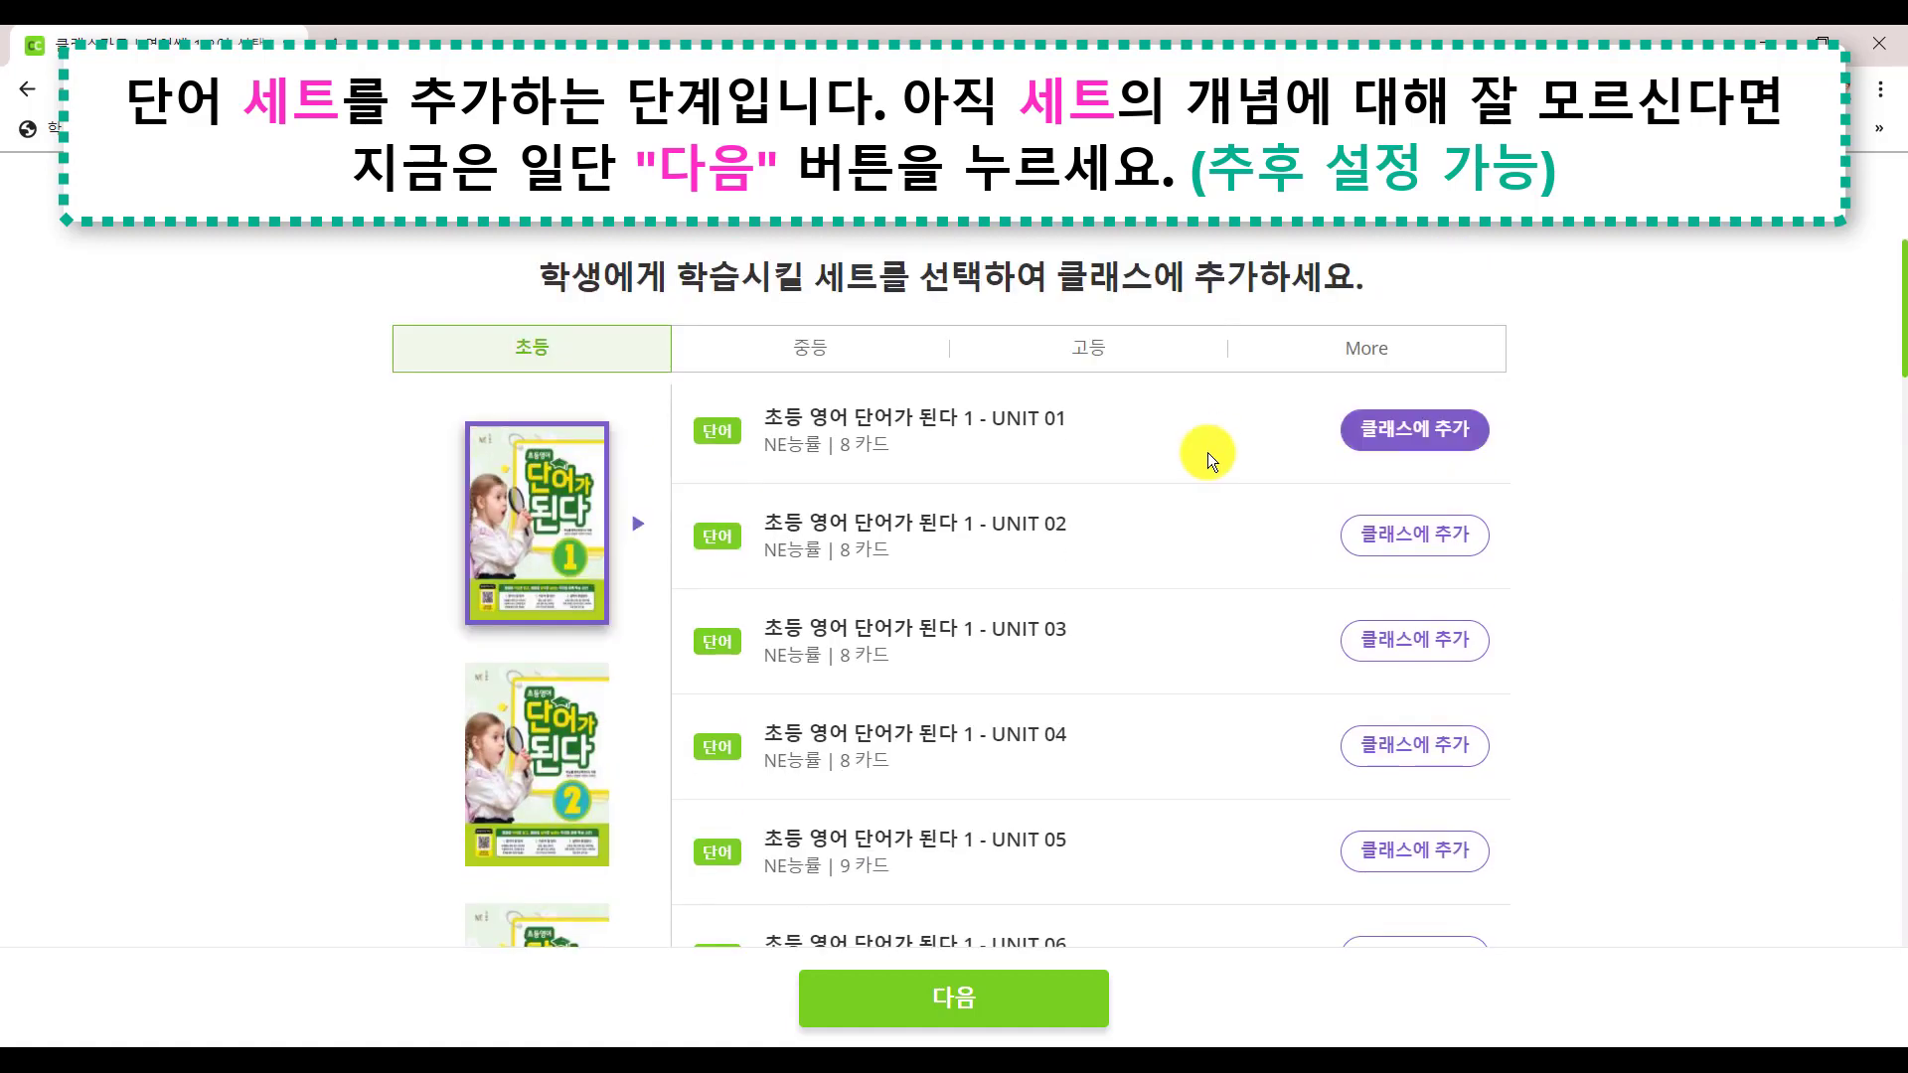
left_click(970, 1002)
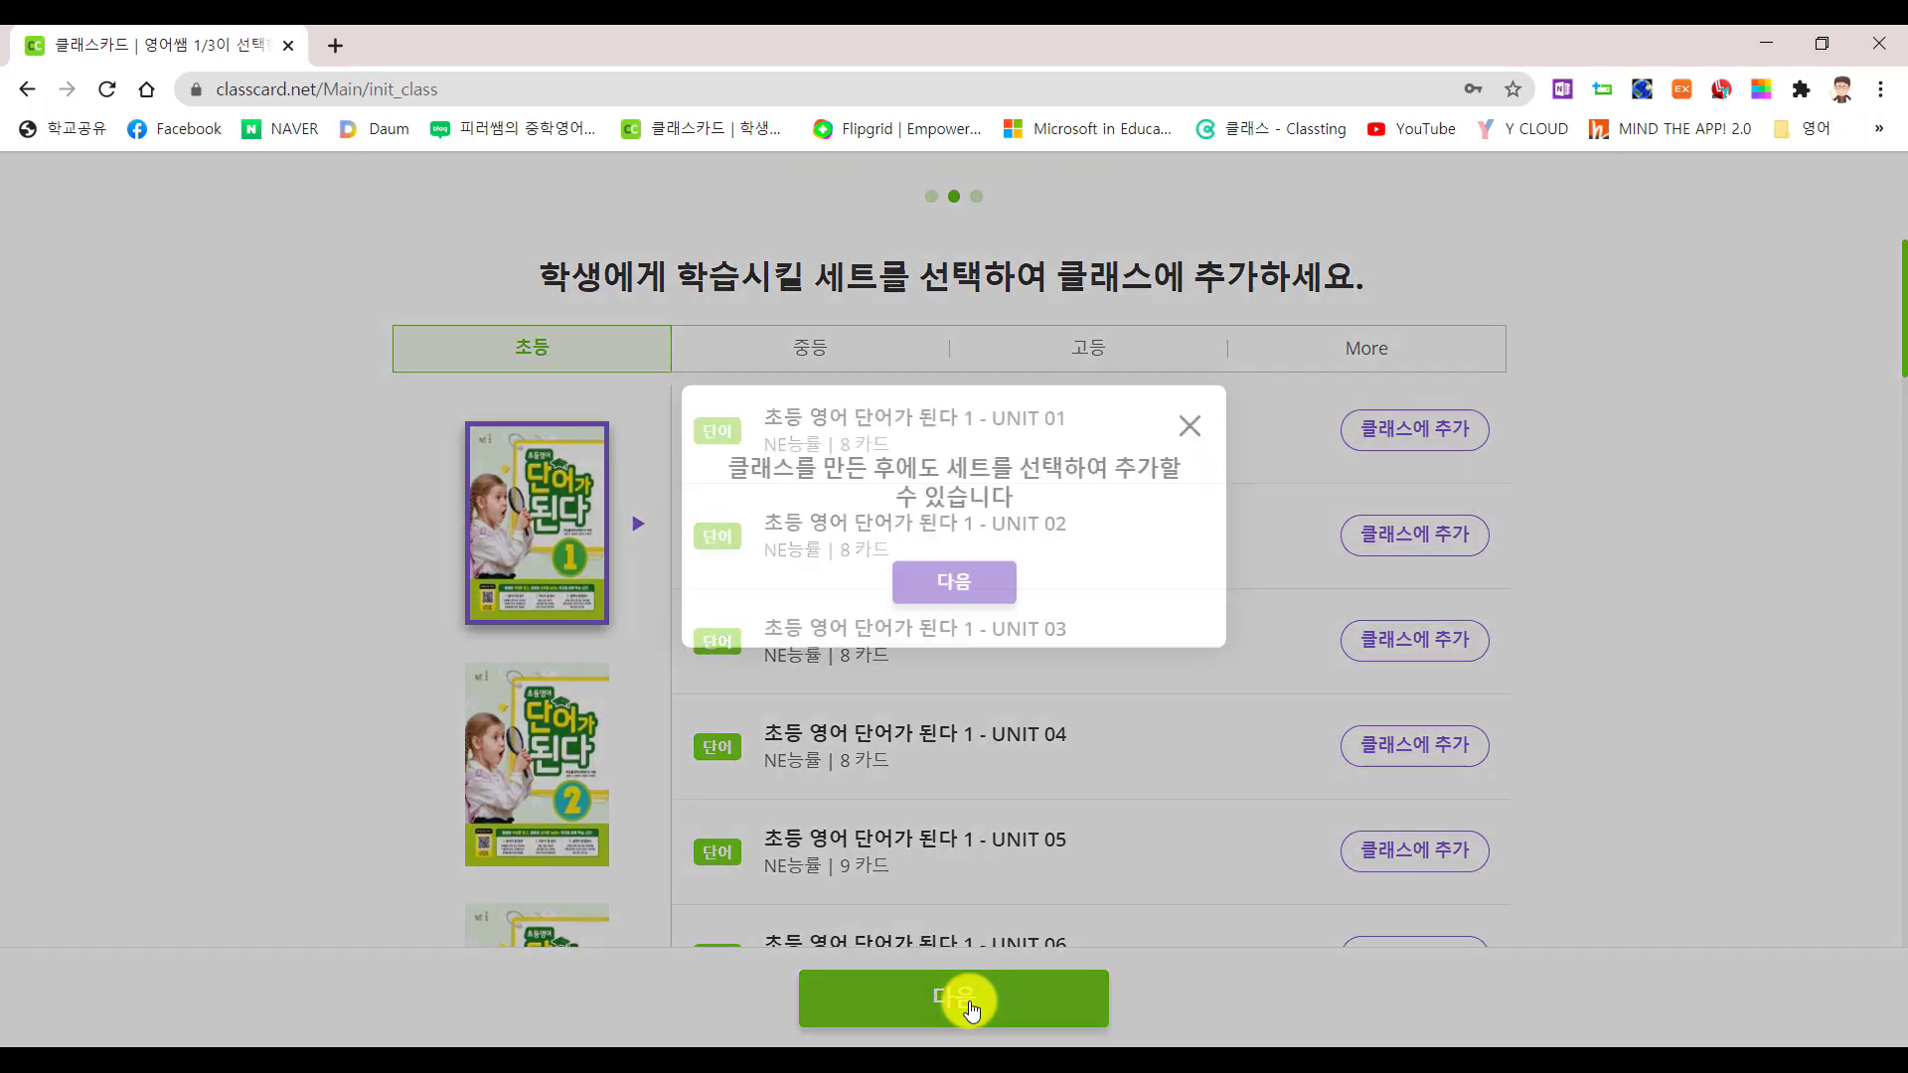
Leave the word test at 50 multiple-choice questions and complete class creation
left_click(1009, 626)
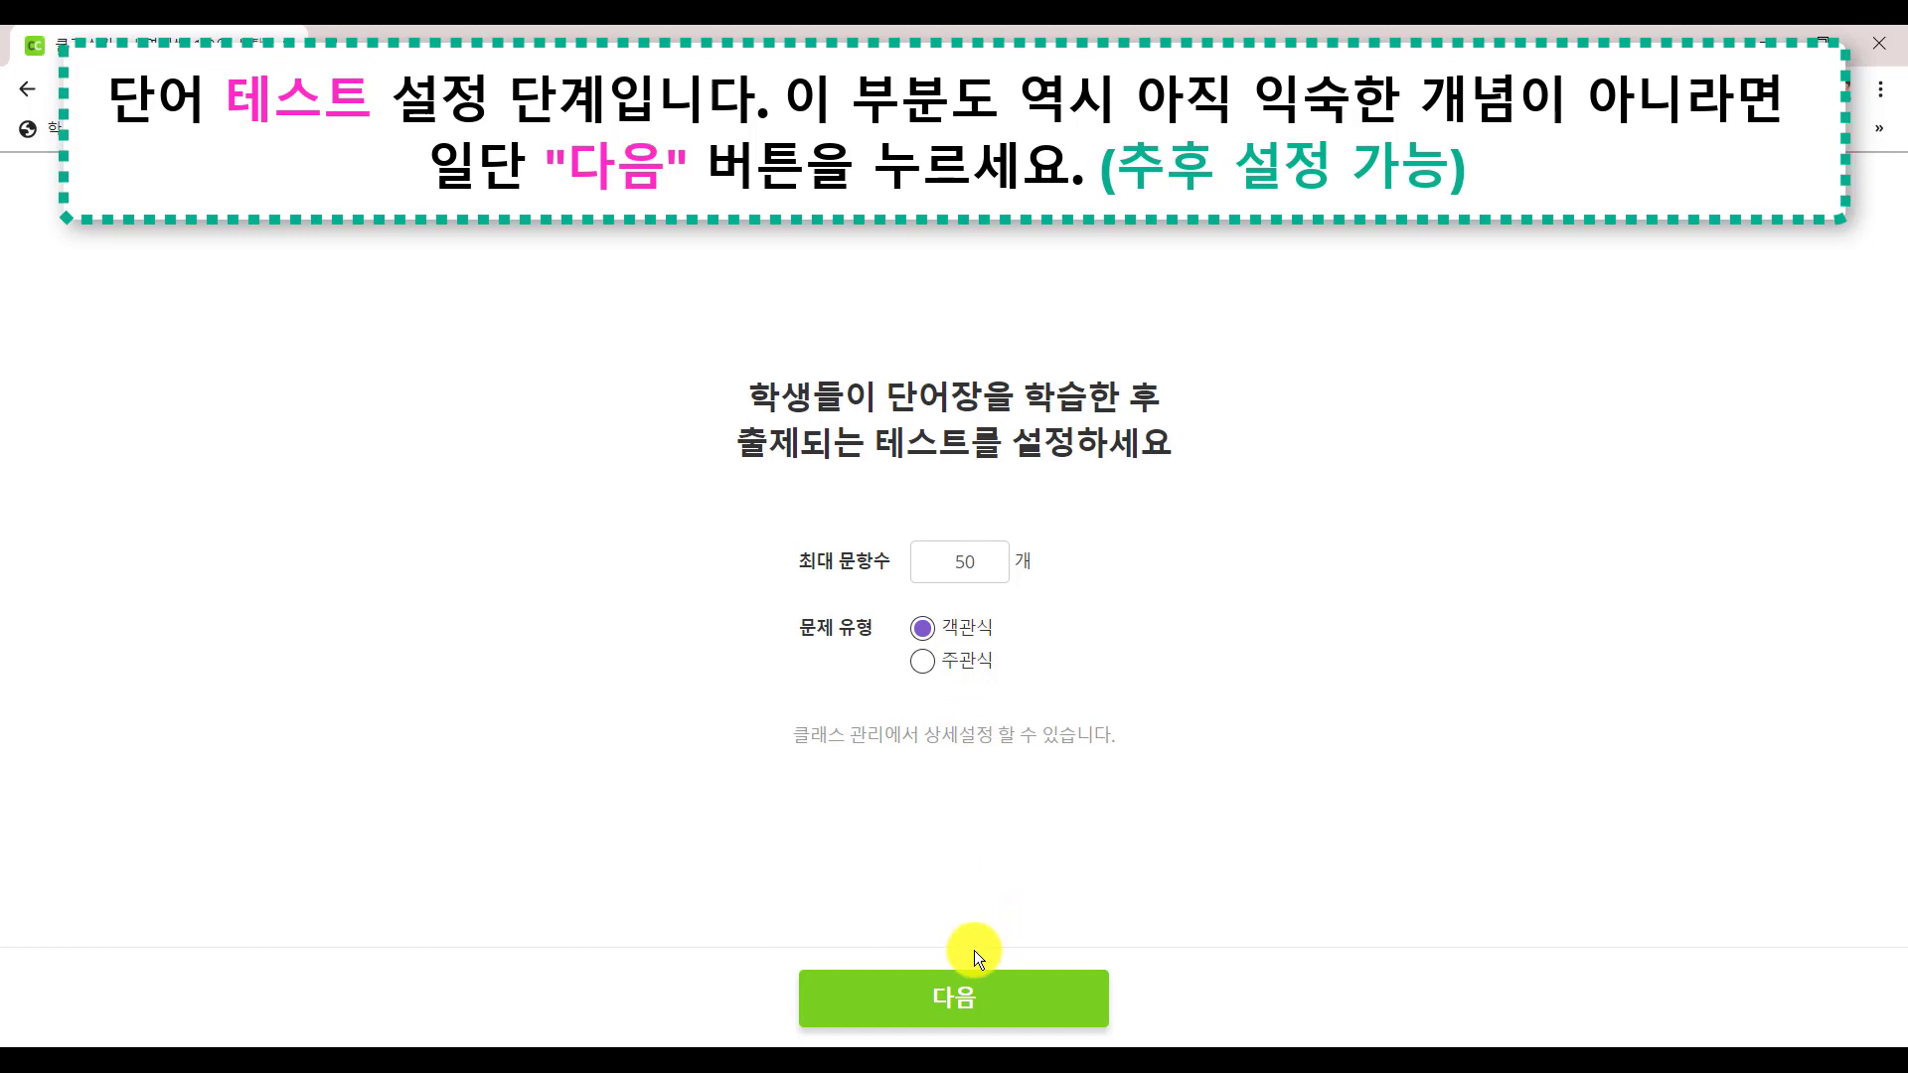
left_click(973, 1002)
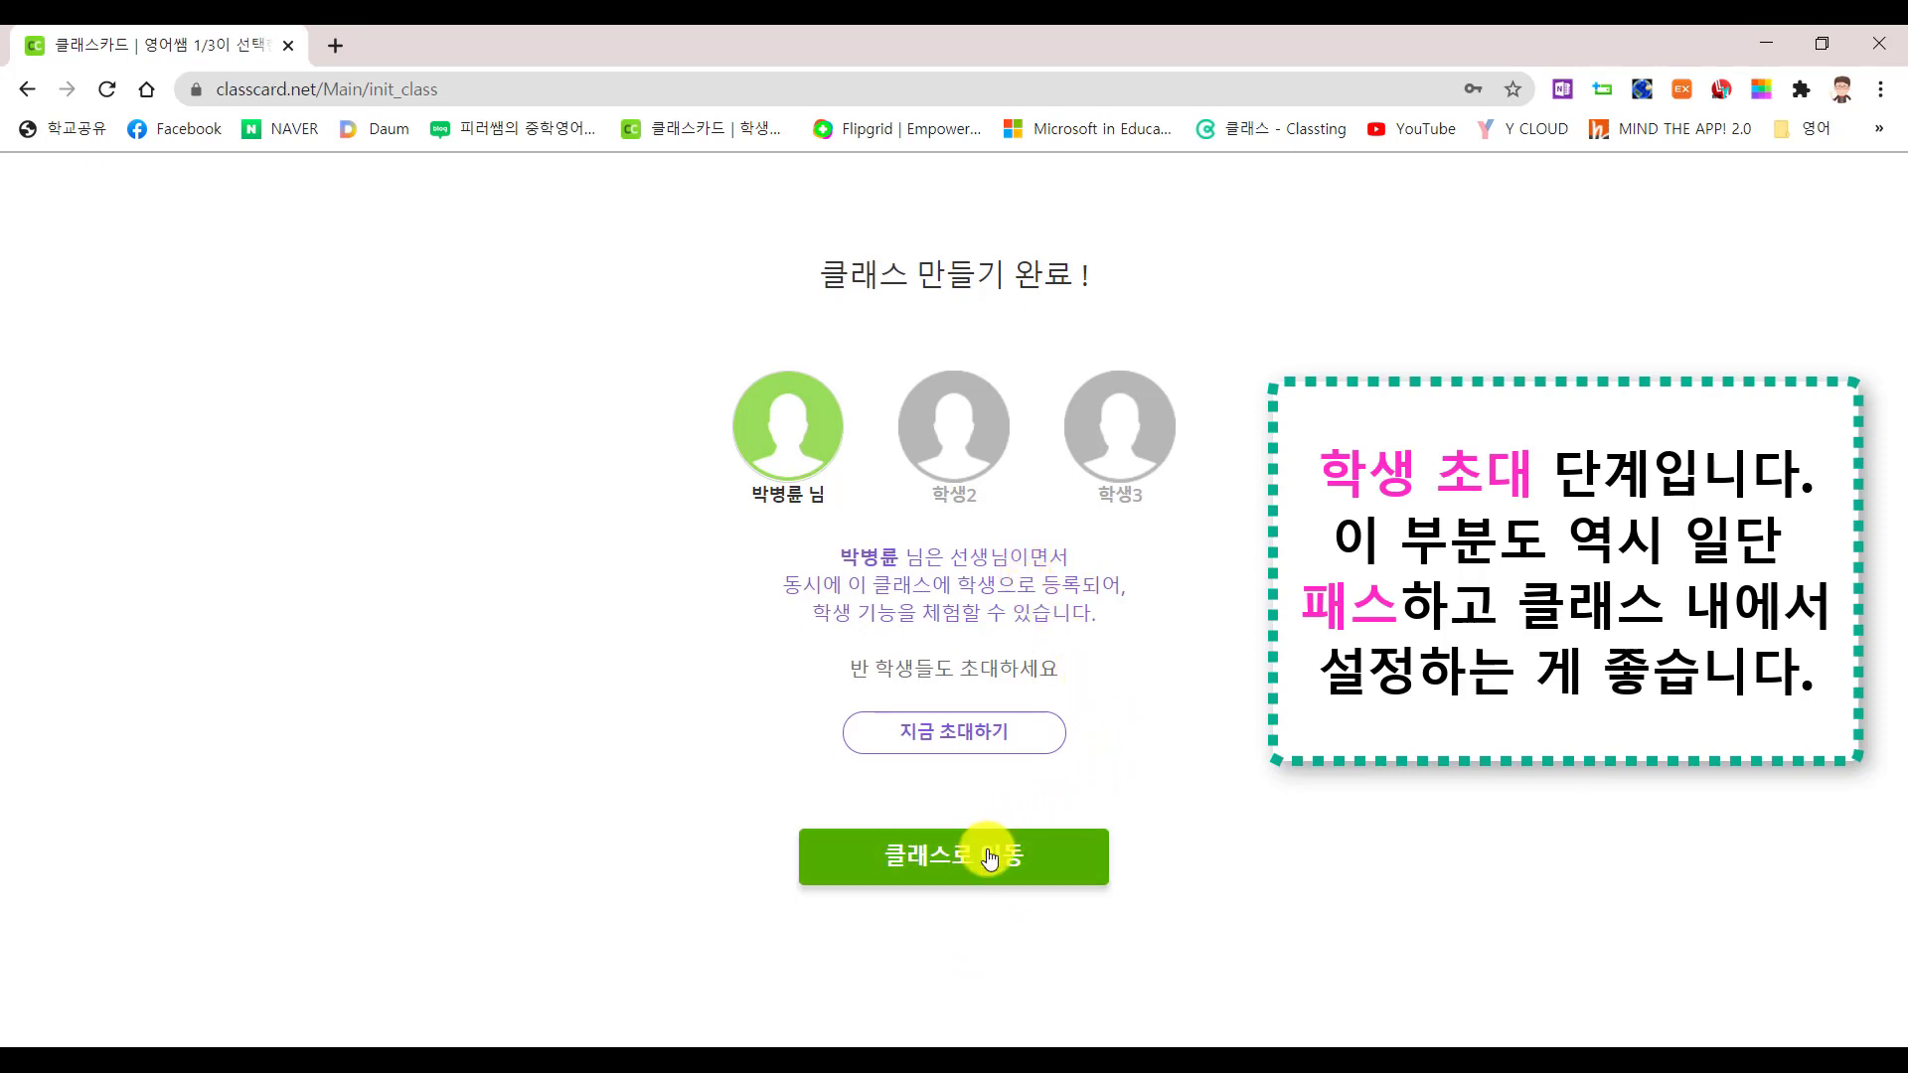
Copy the student invitation message with 지금 초대하기 and dismiss the copied notice
left_click(960, 738)
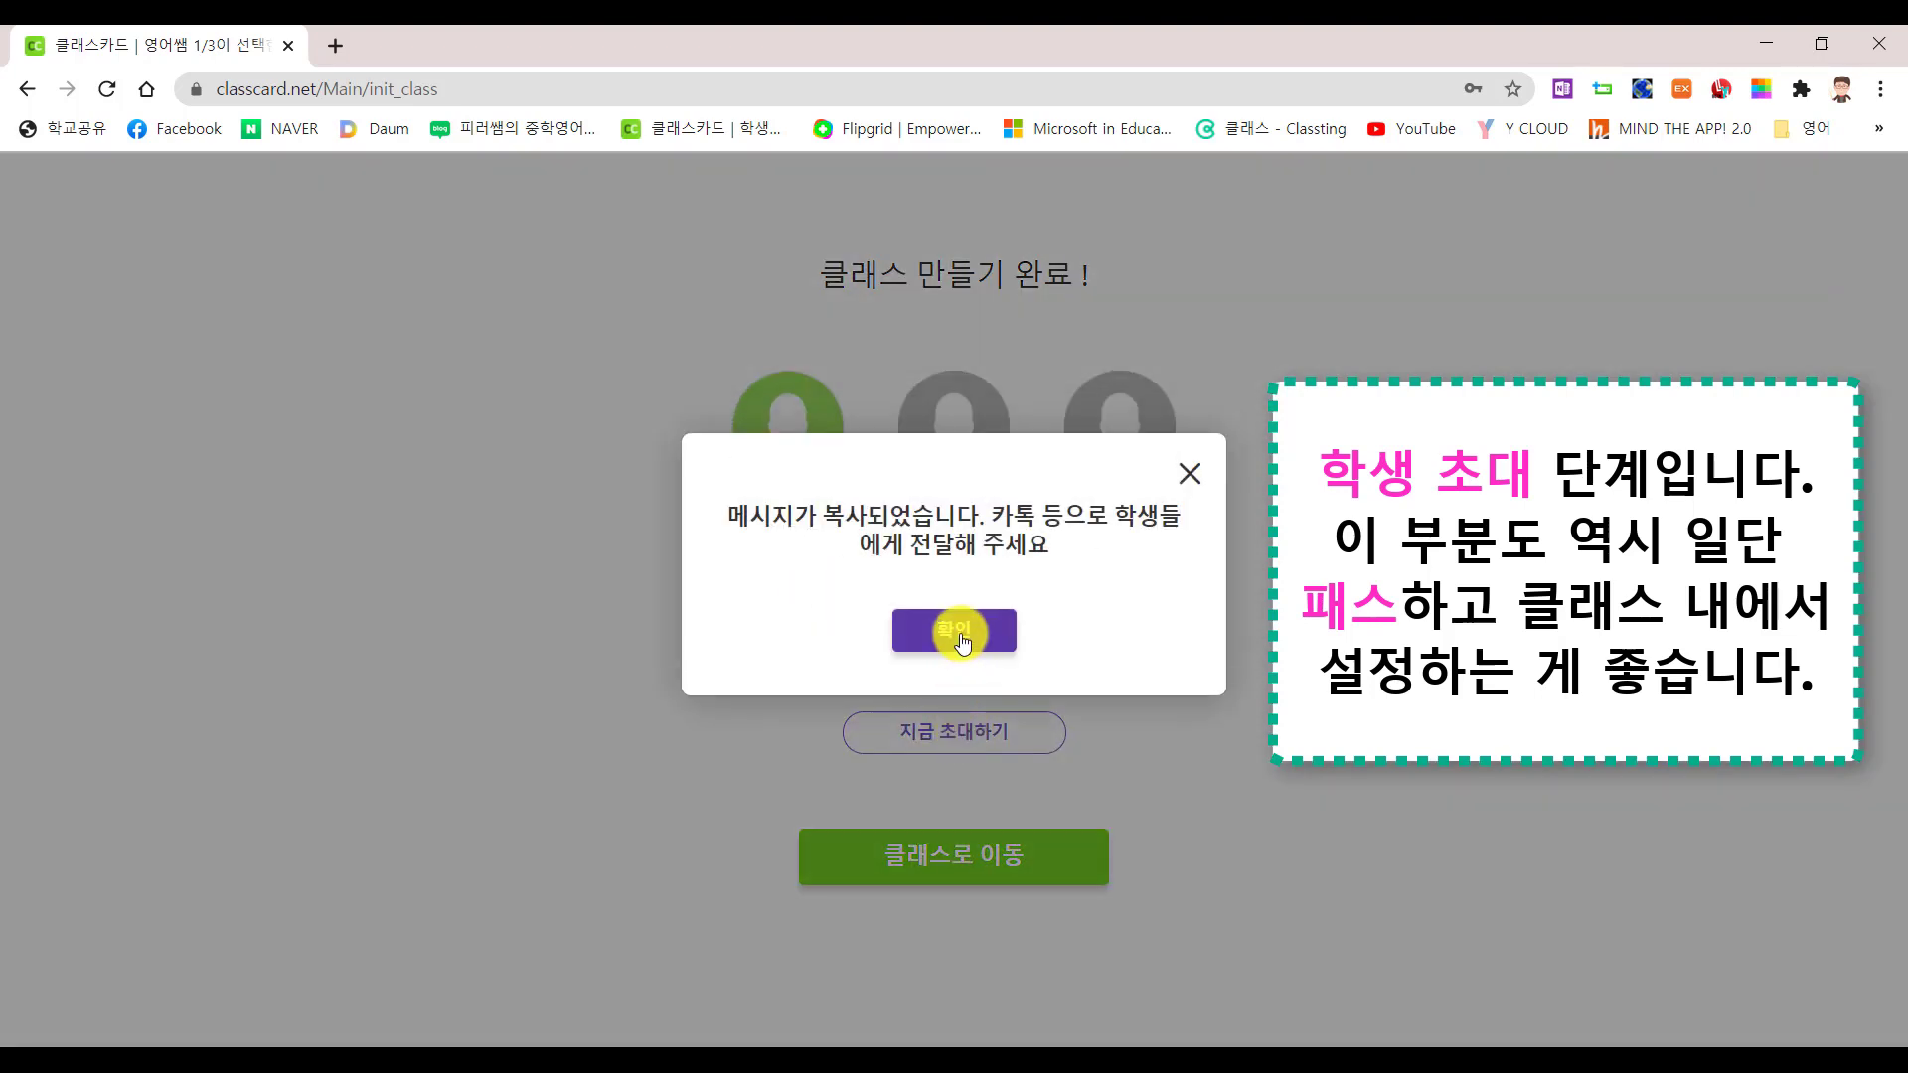
left_click(956, 631)
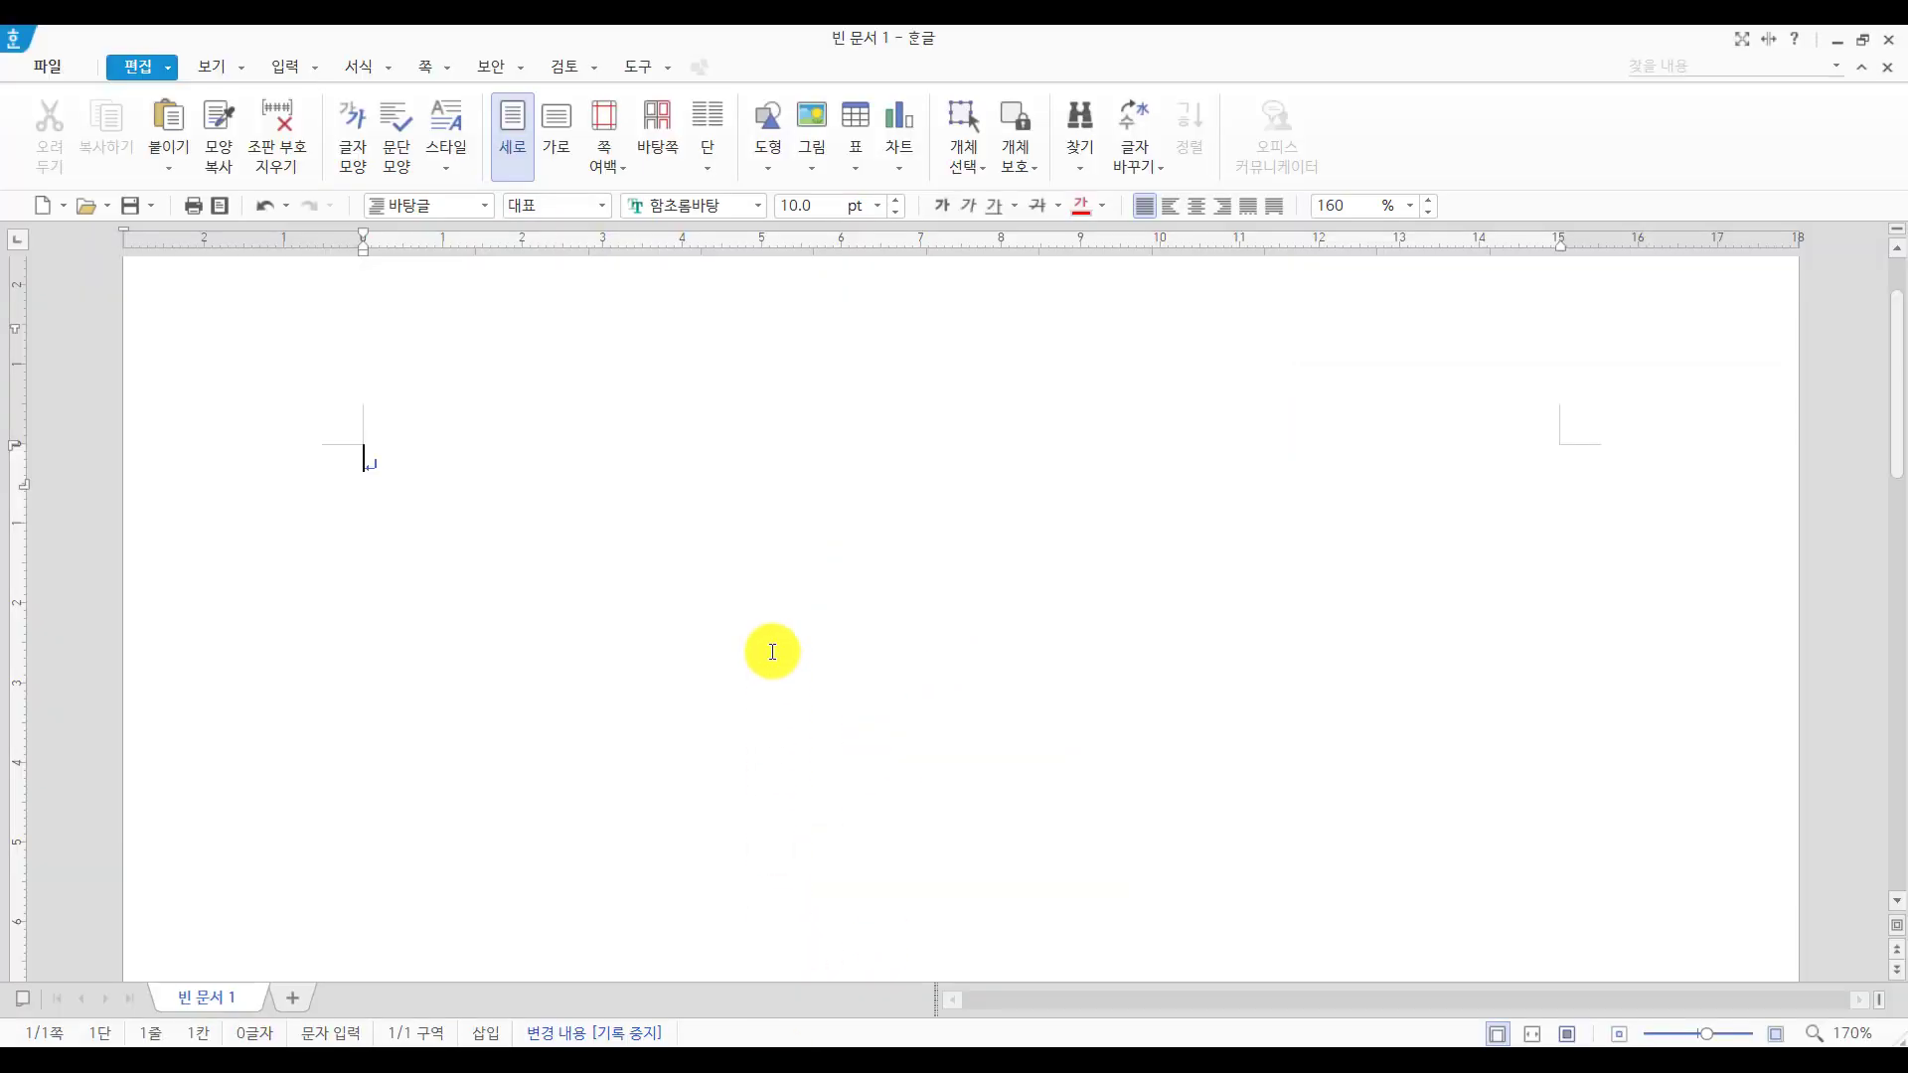
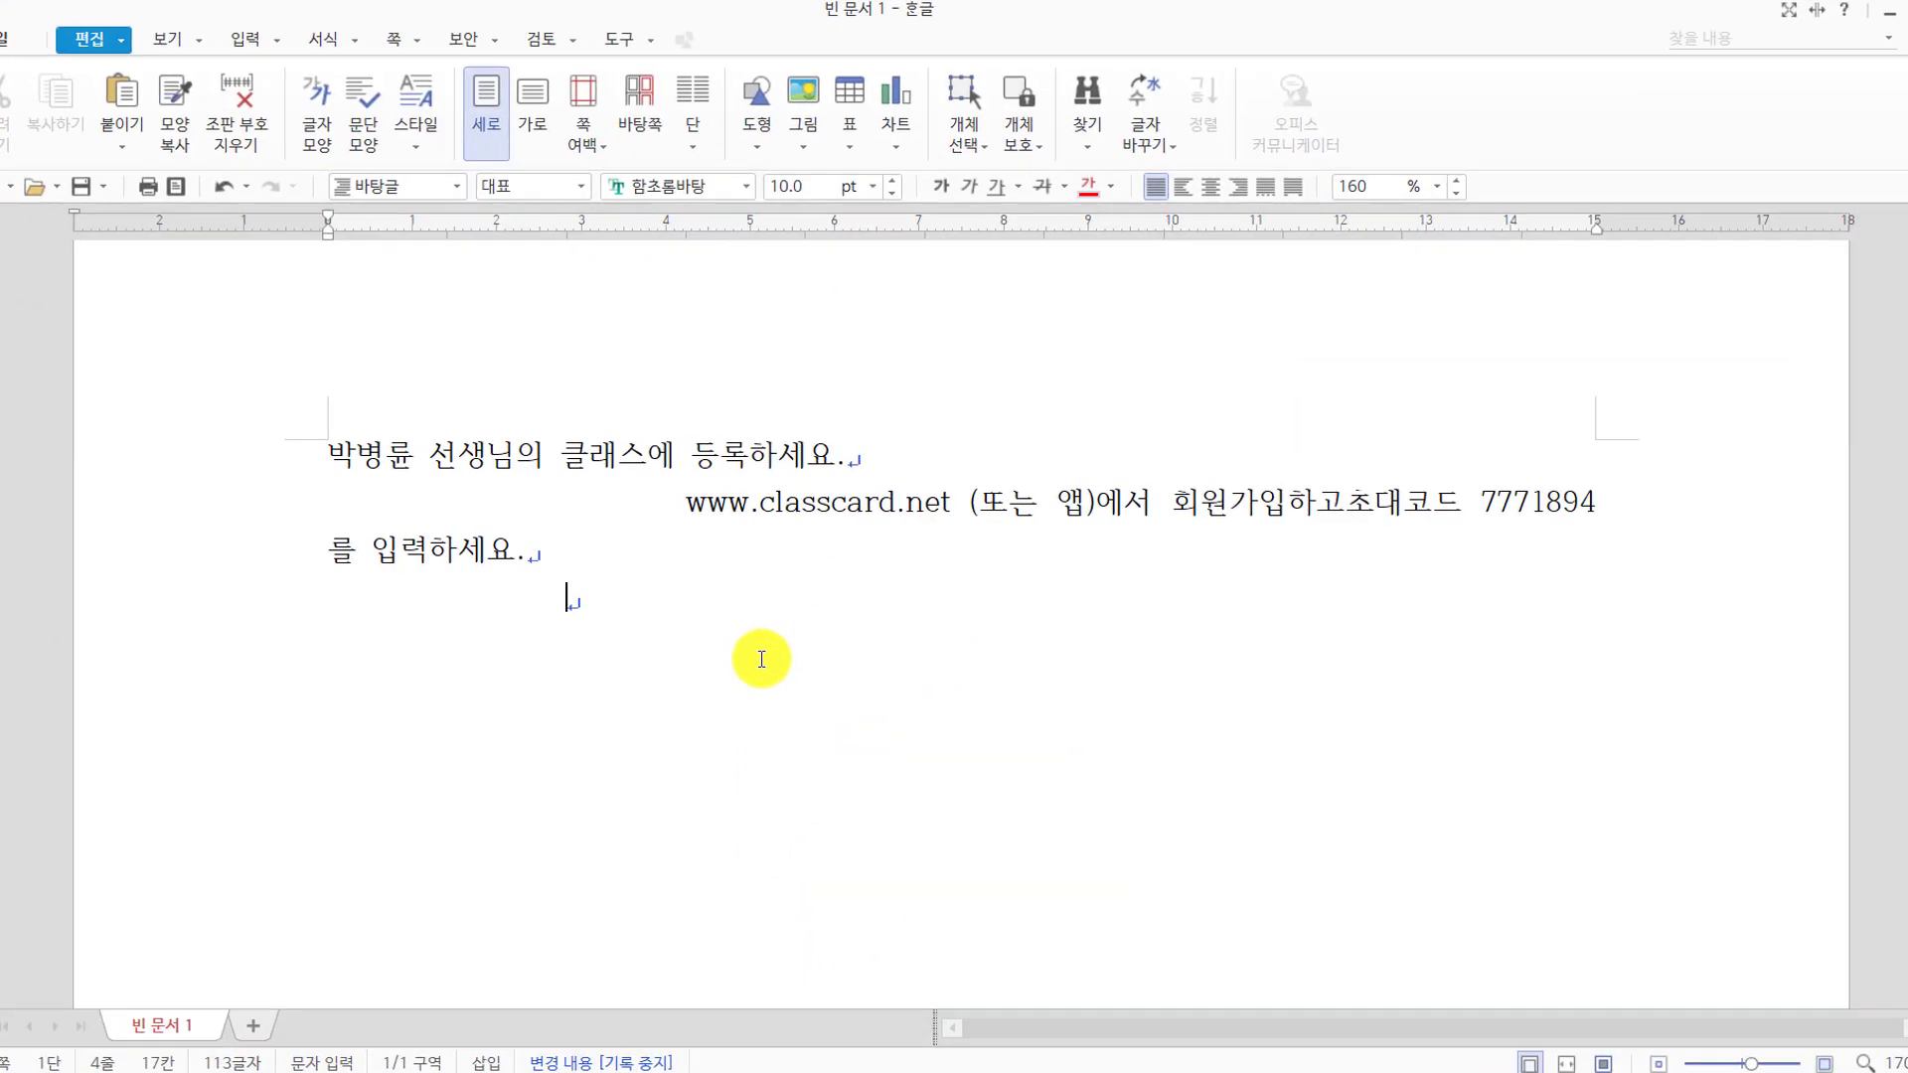
Paste the invitation into the Hangul document and put the www address on its own line
left_click(626, 494)
key("Return")
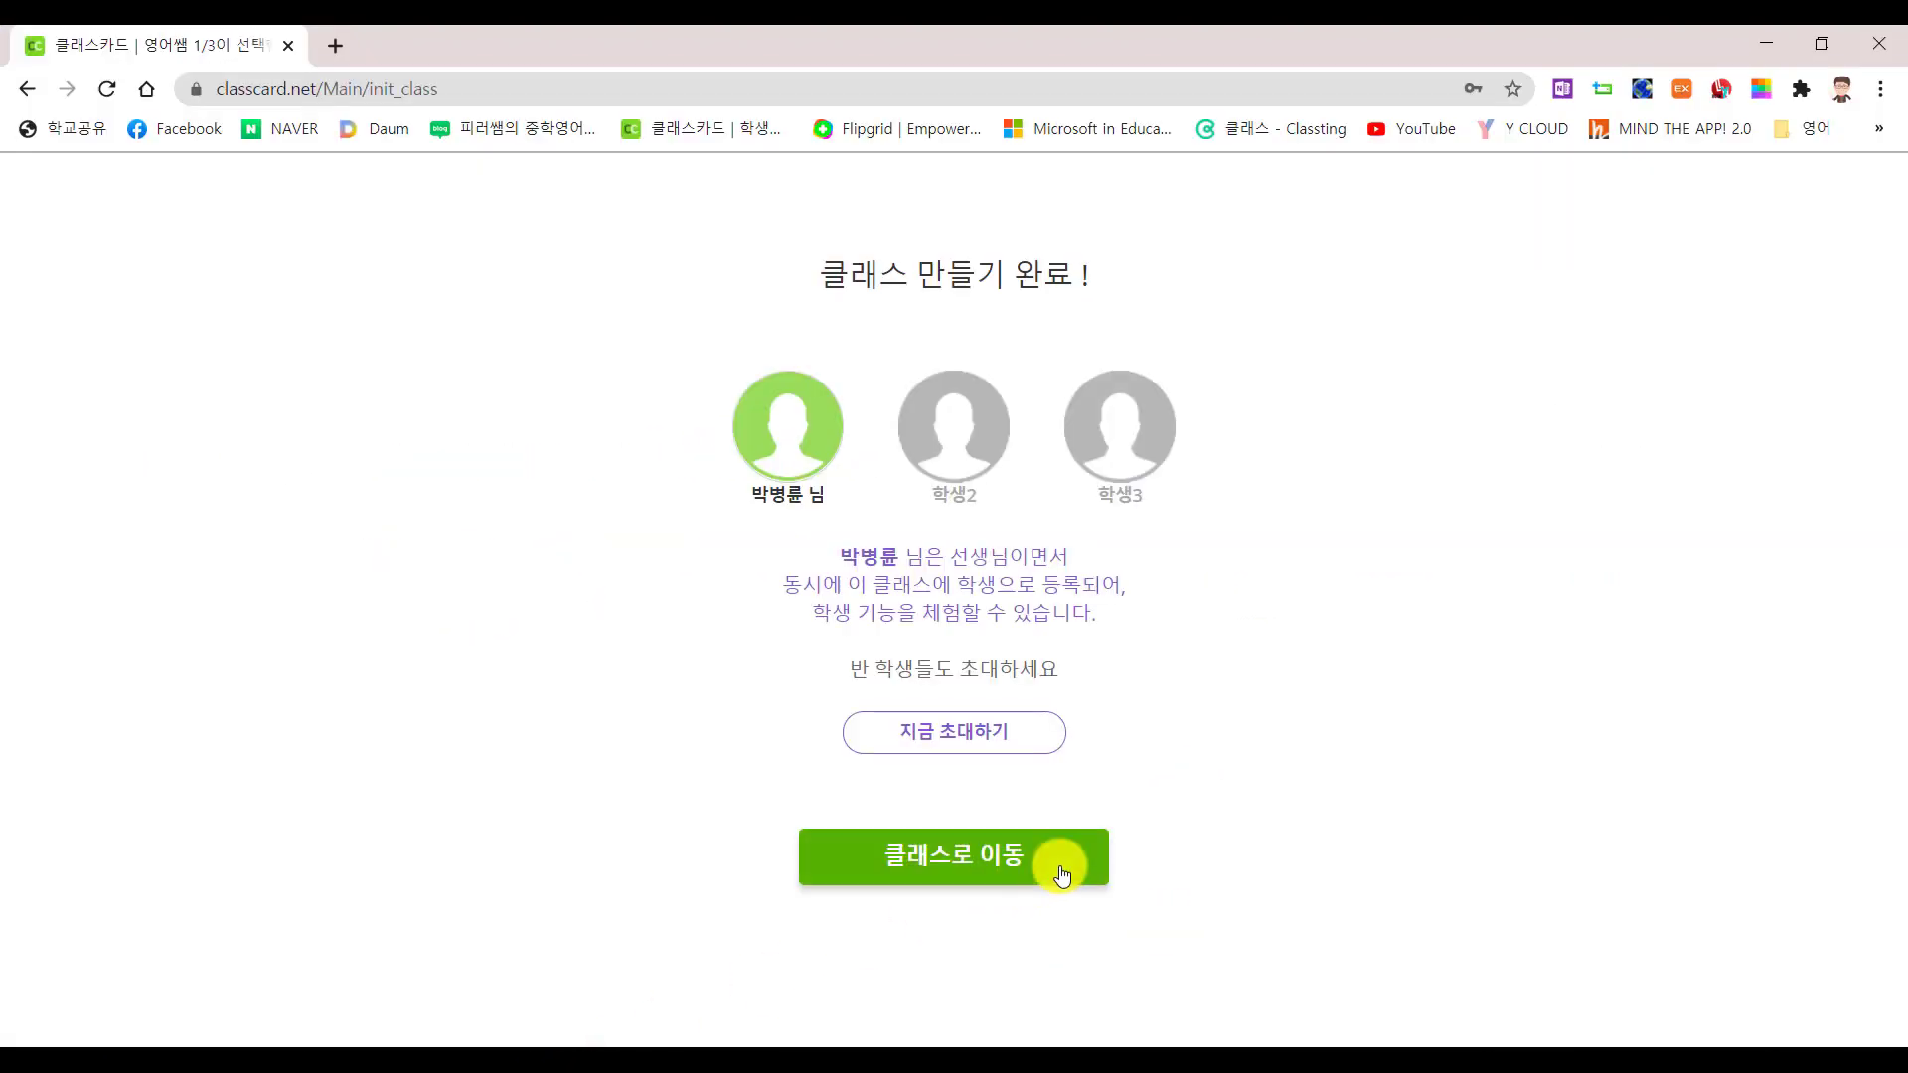
Go to the 1학년 1반 class page with 클래스로 이동
left_click(964, 867)
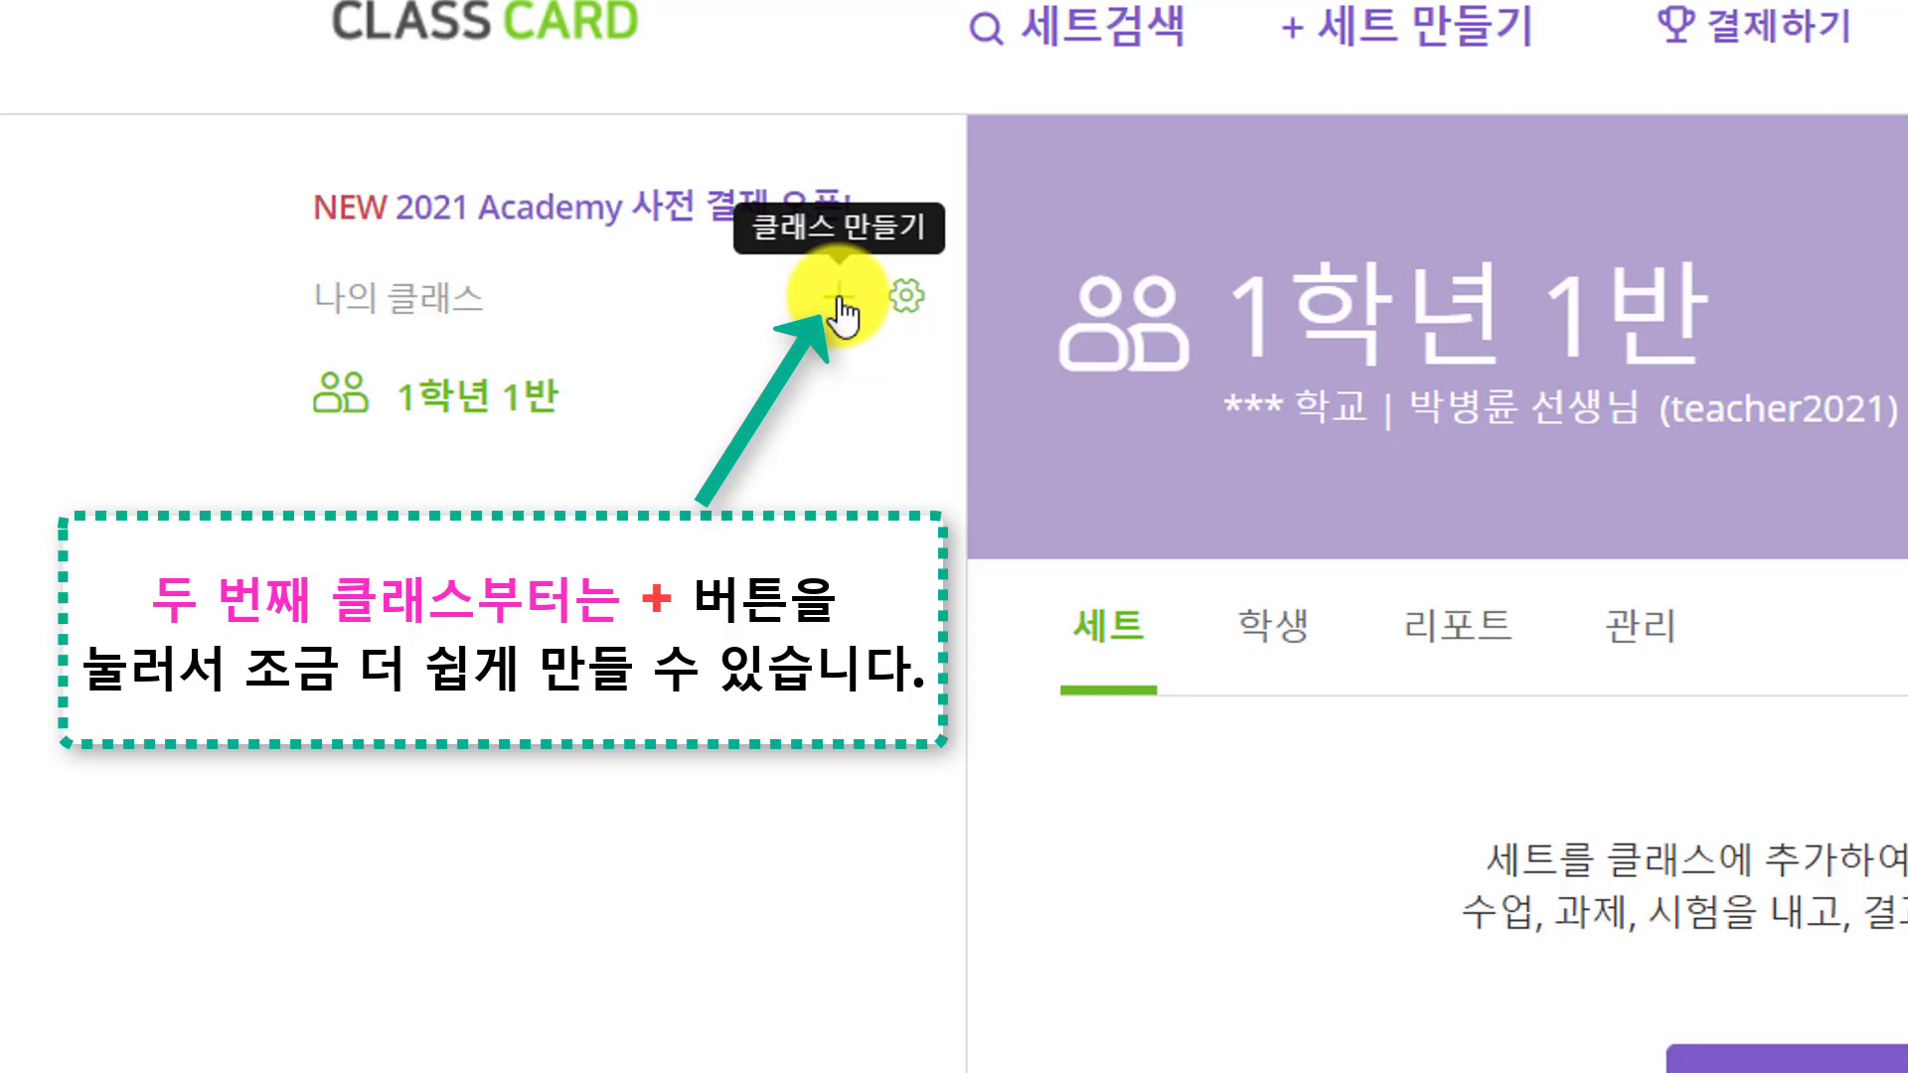
Create class 1학년 2반 and open its page
left_click(840, 299)
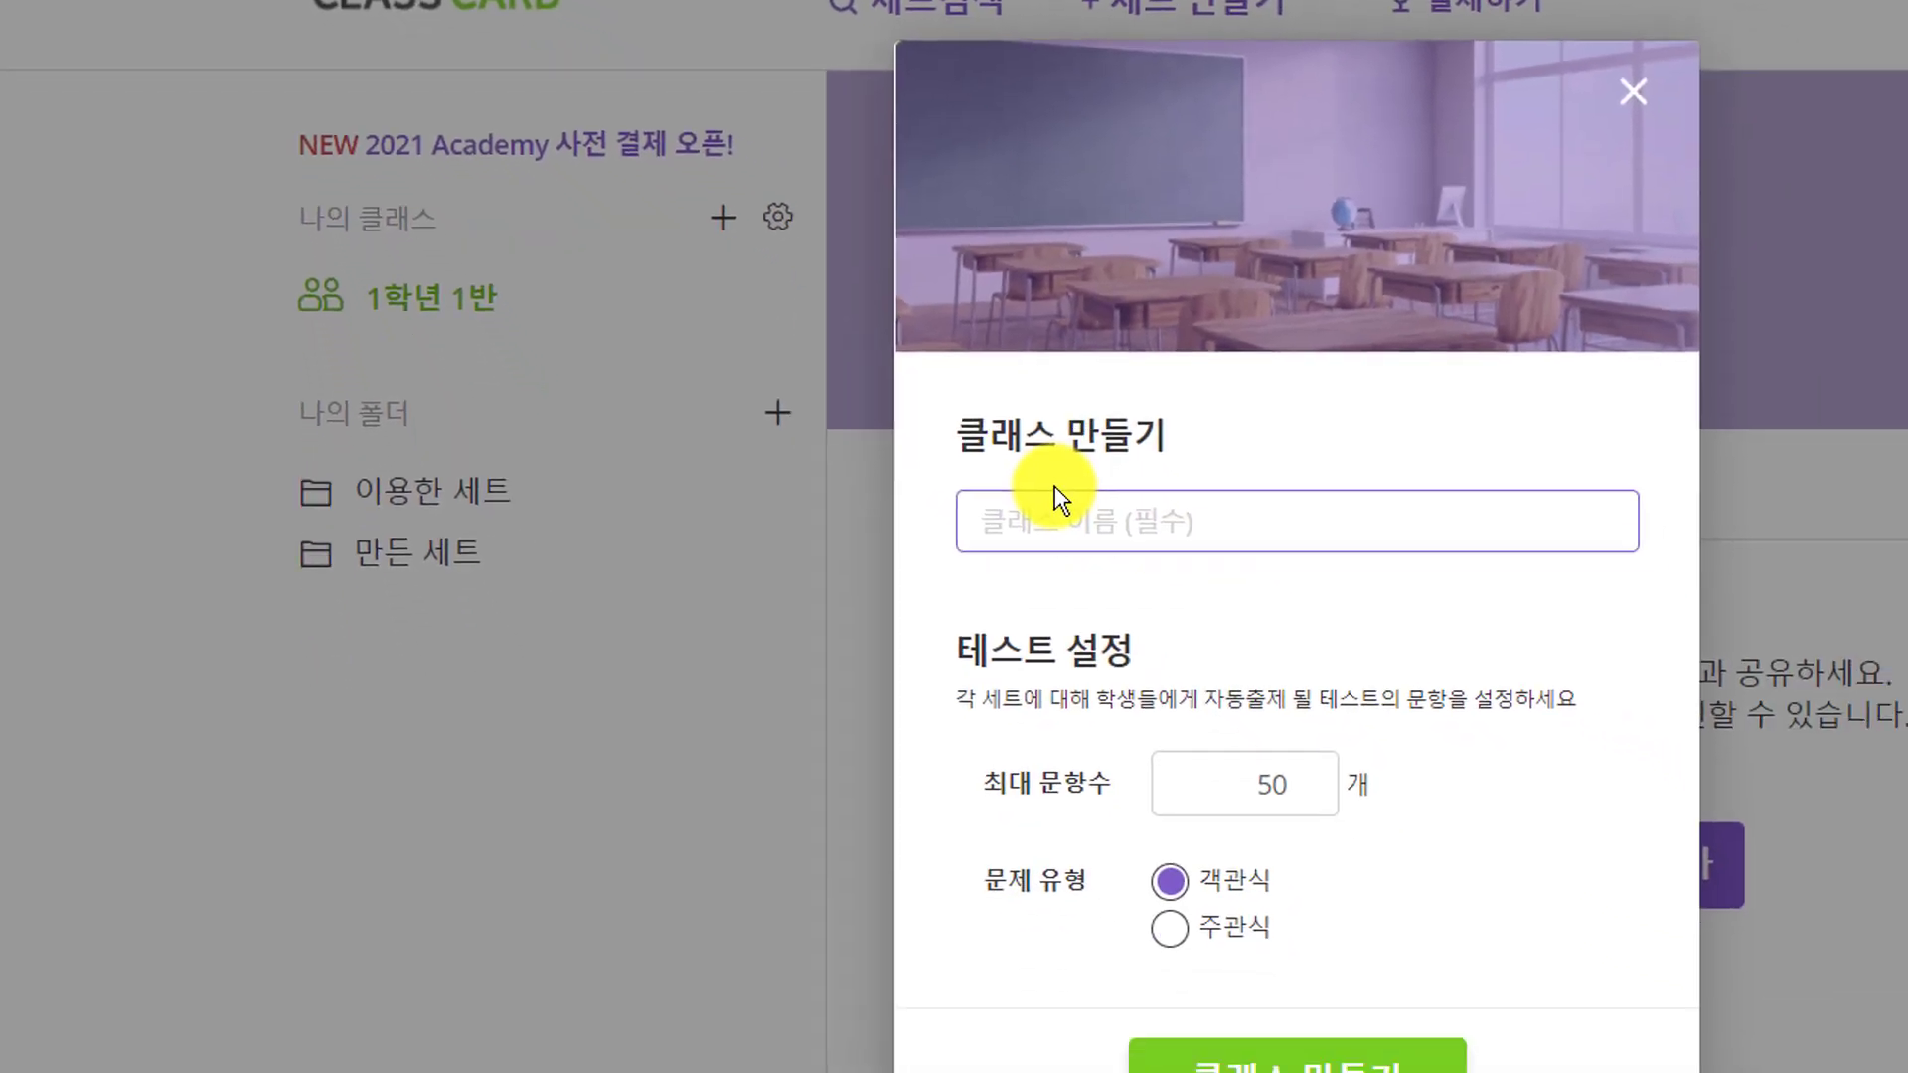
type("1학년 2반")
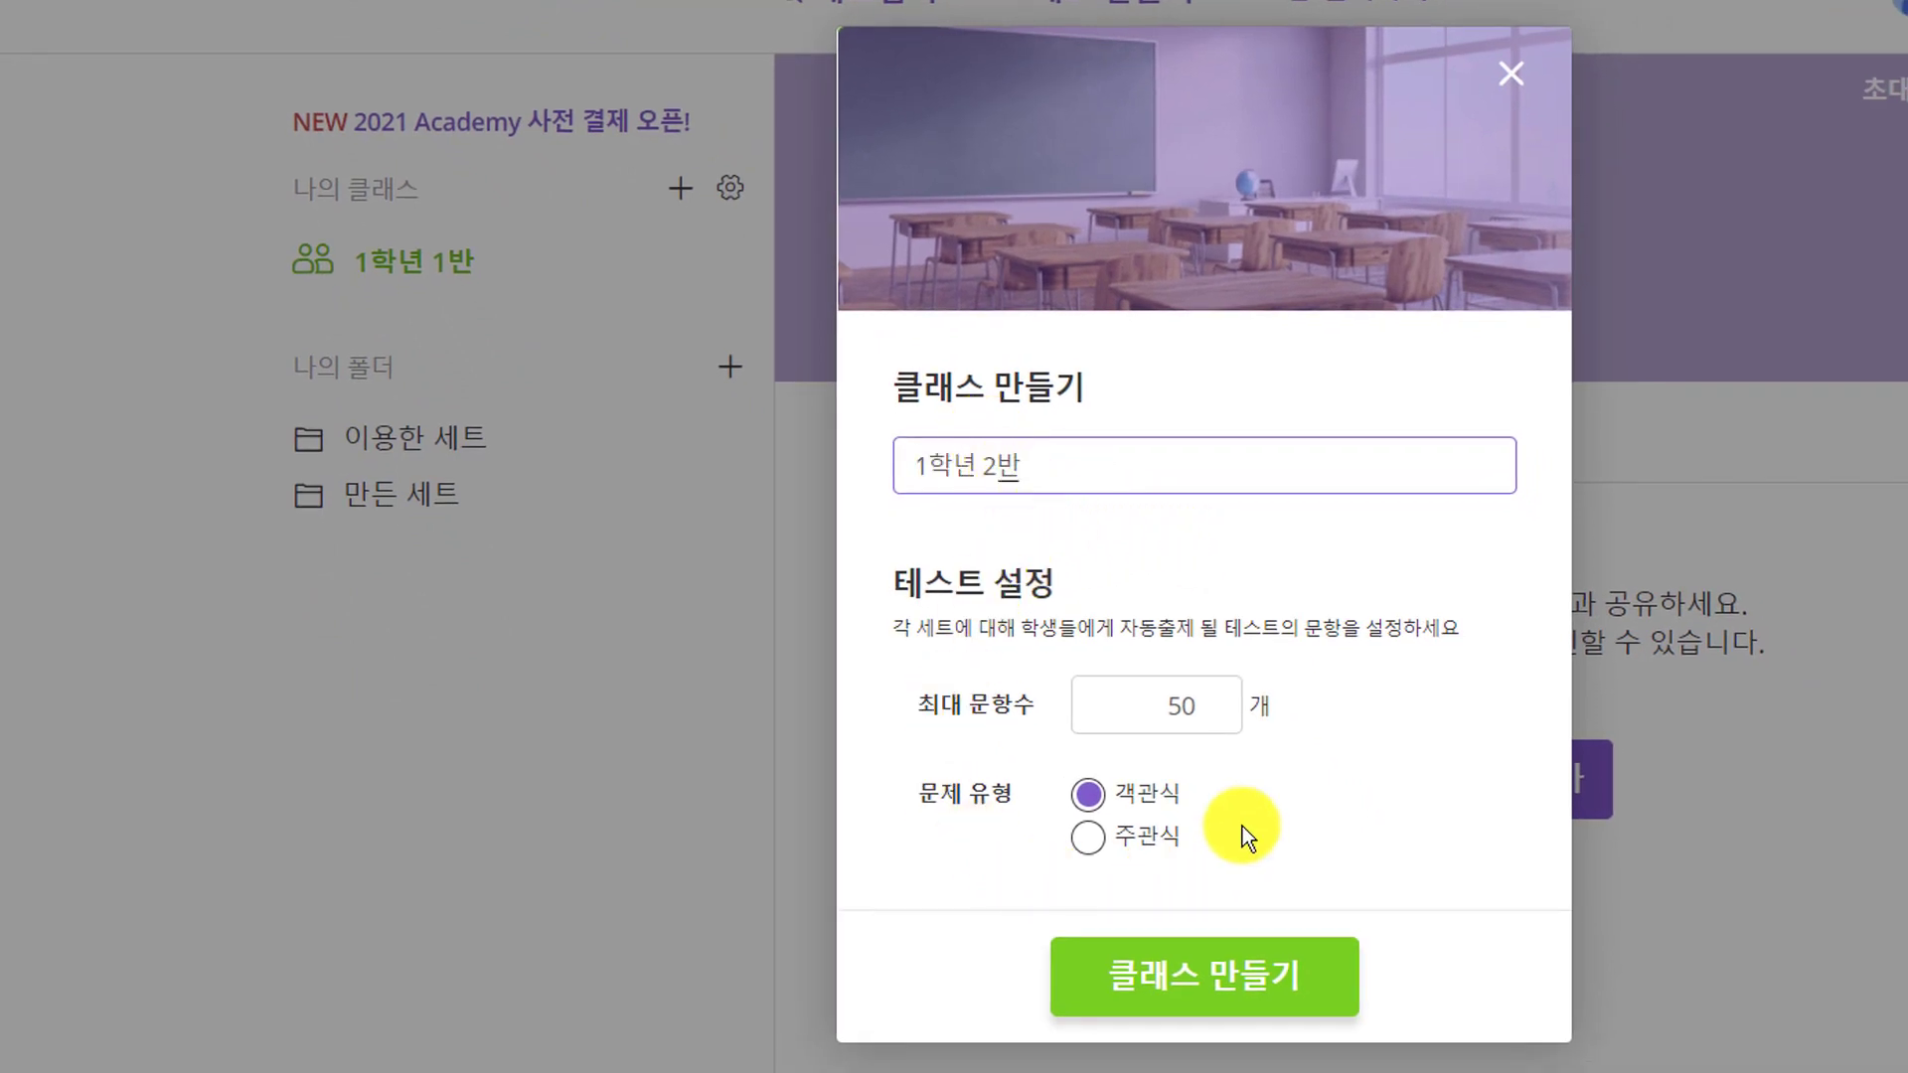
left_click(1235, 988)
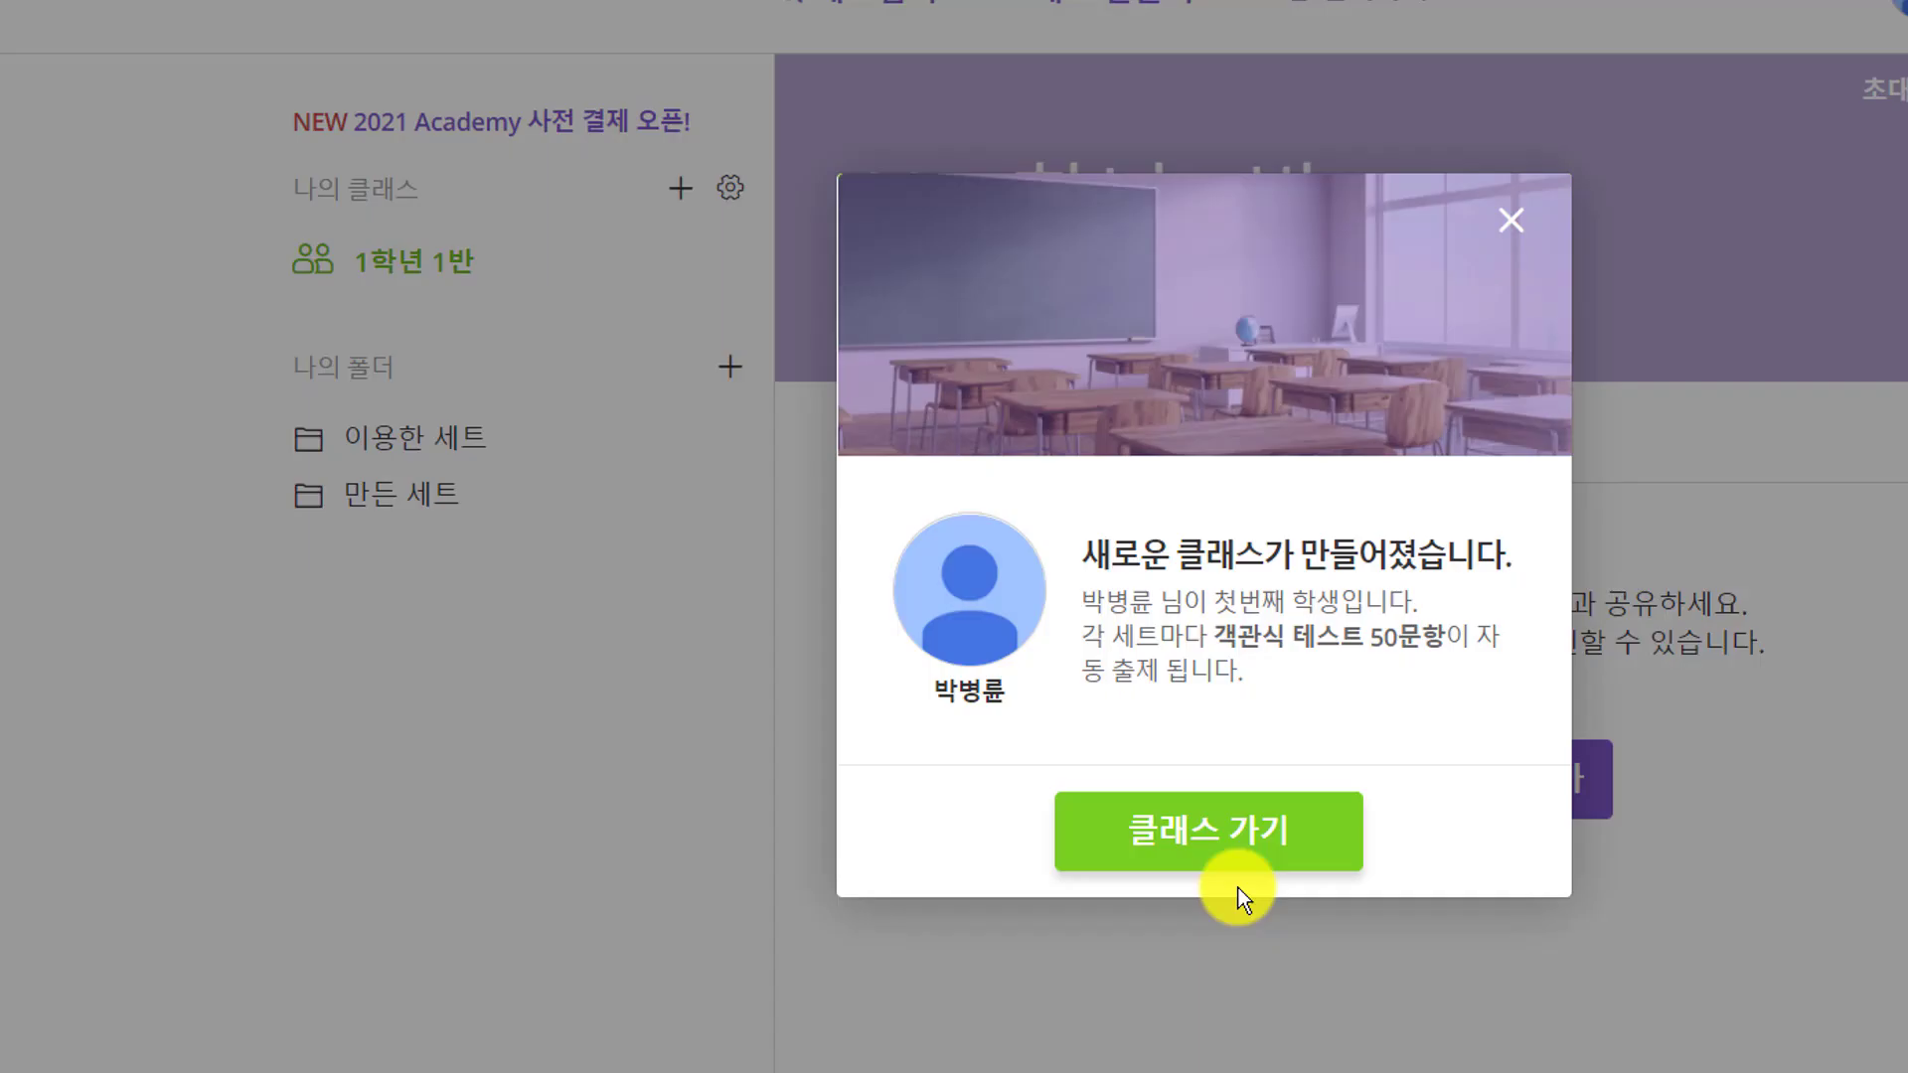
left_click(1194, 820)
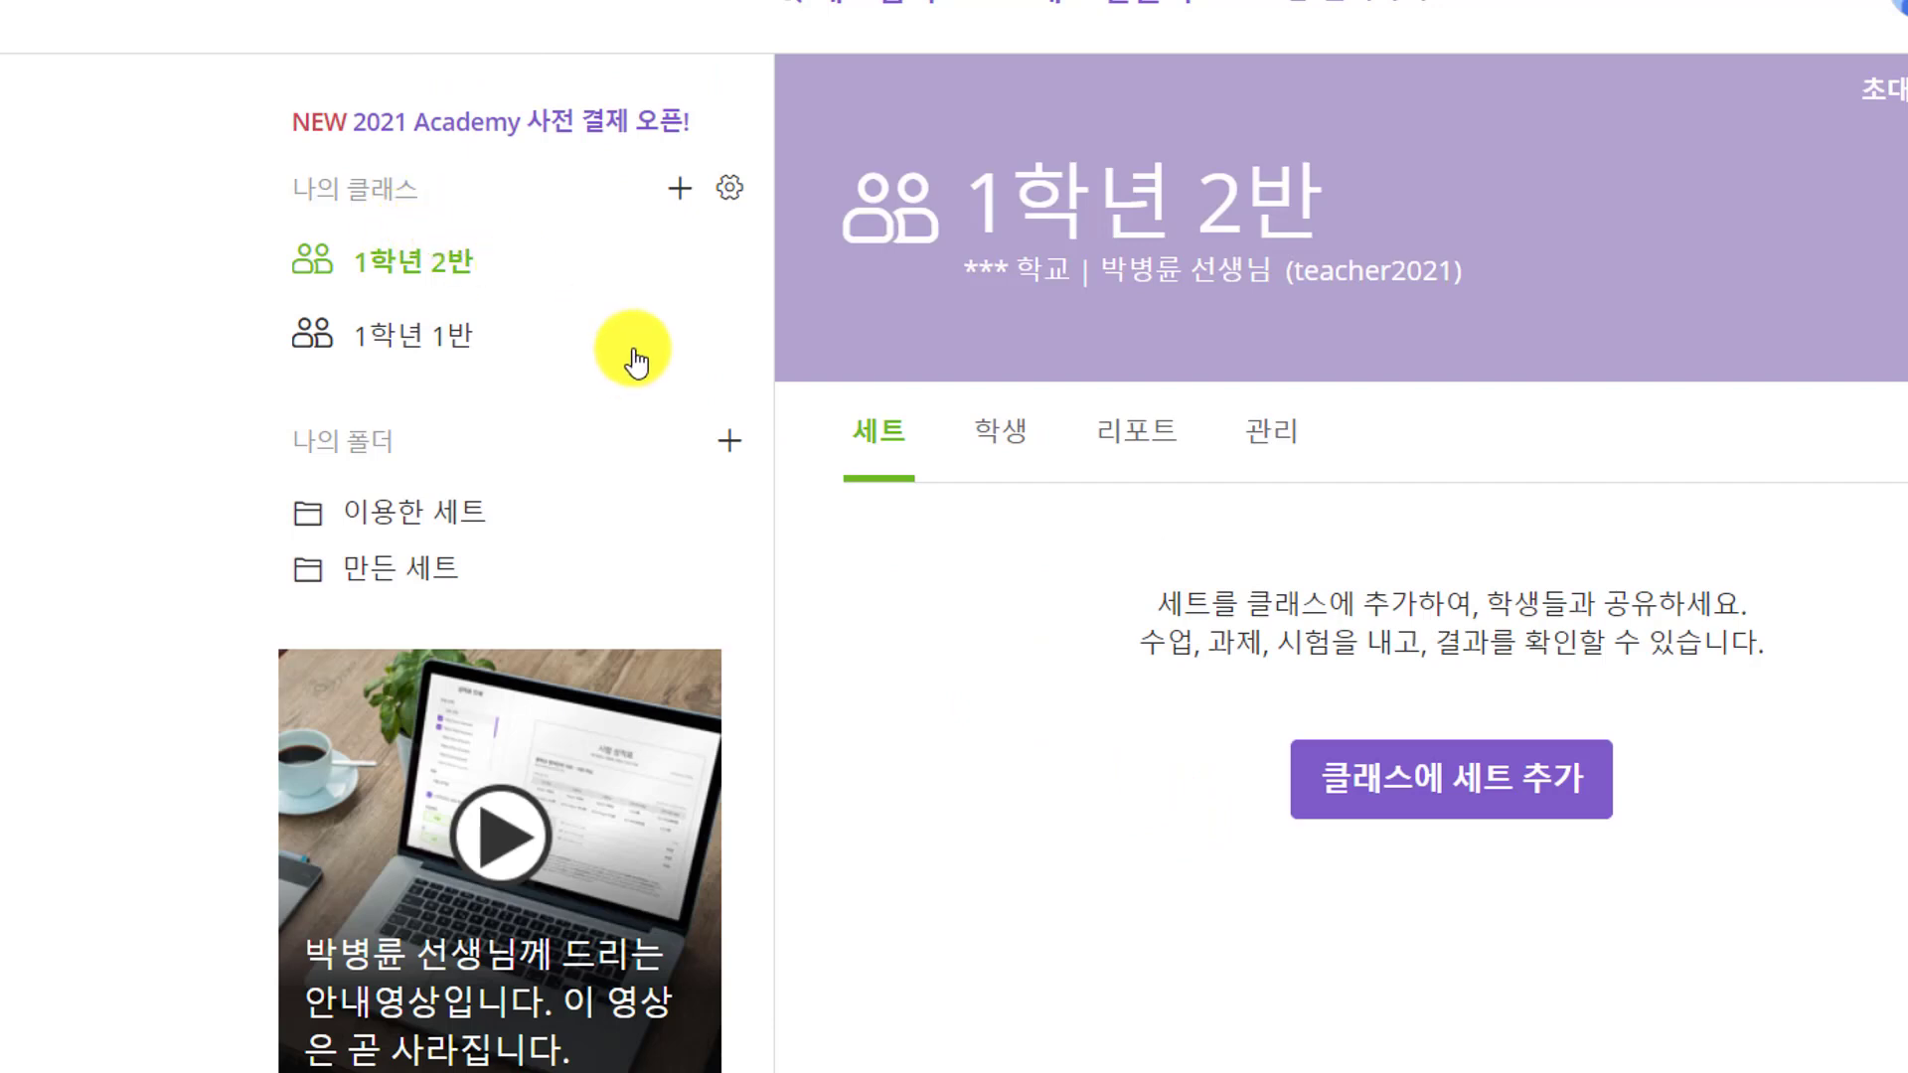
Create classes 1학년 3반 and 1학년 4반, opening each new class page
left_click(680, 189)
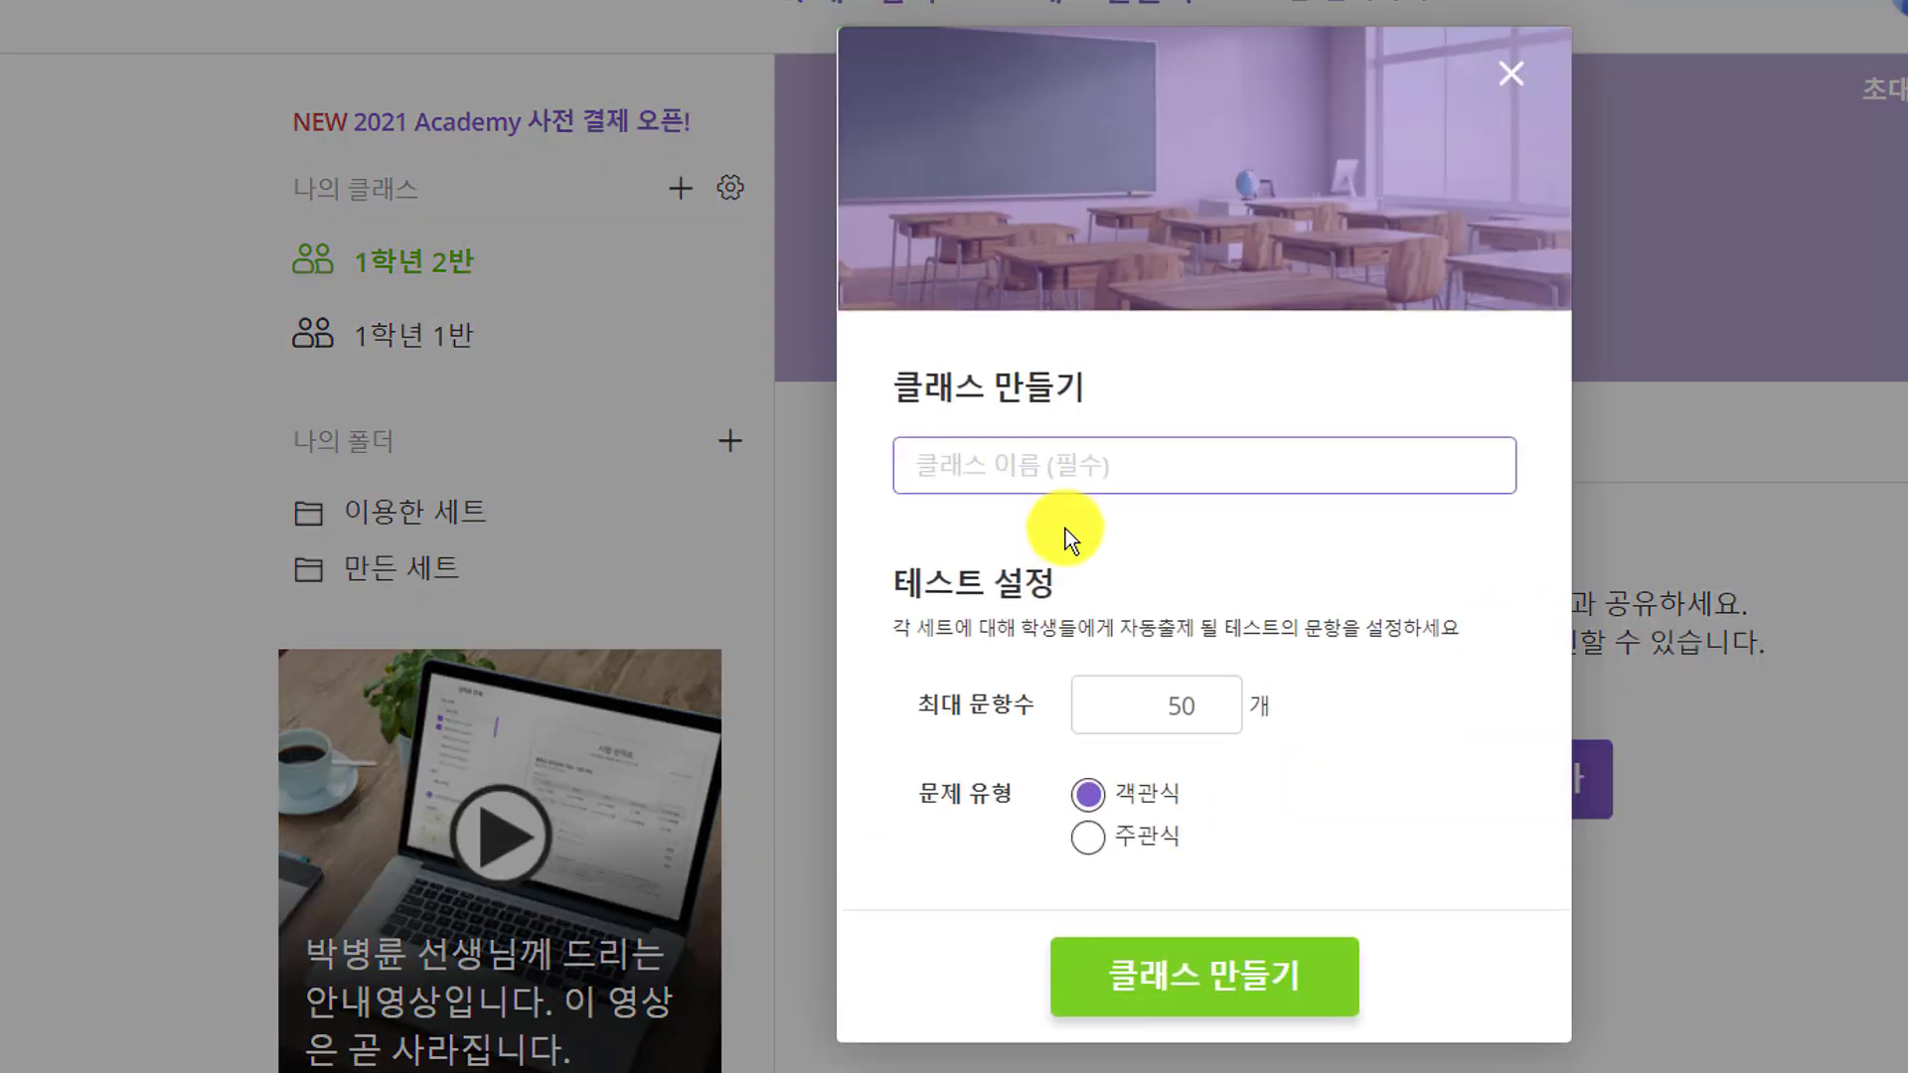
type("1학년 3반")
left_click(1175, 1001)
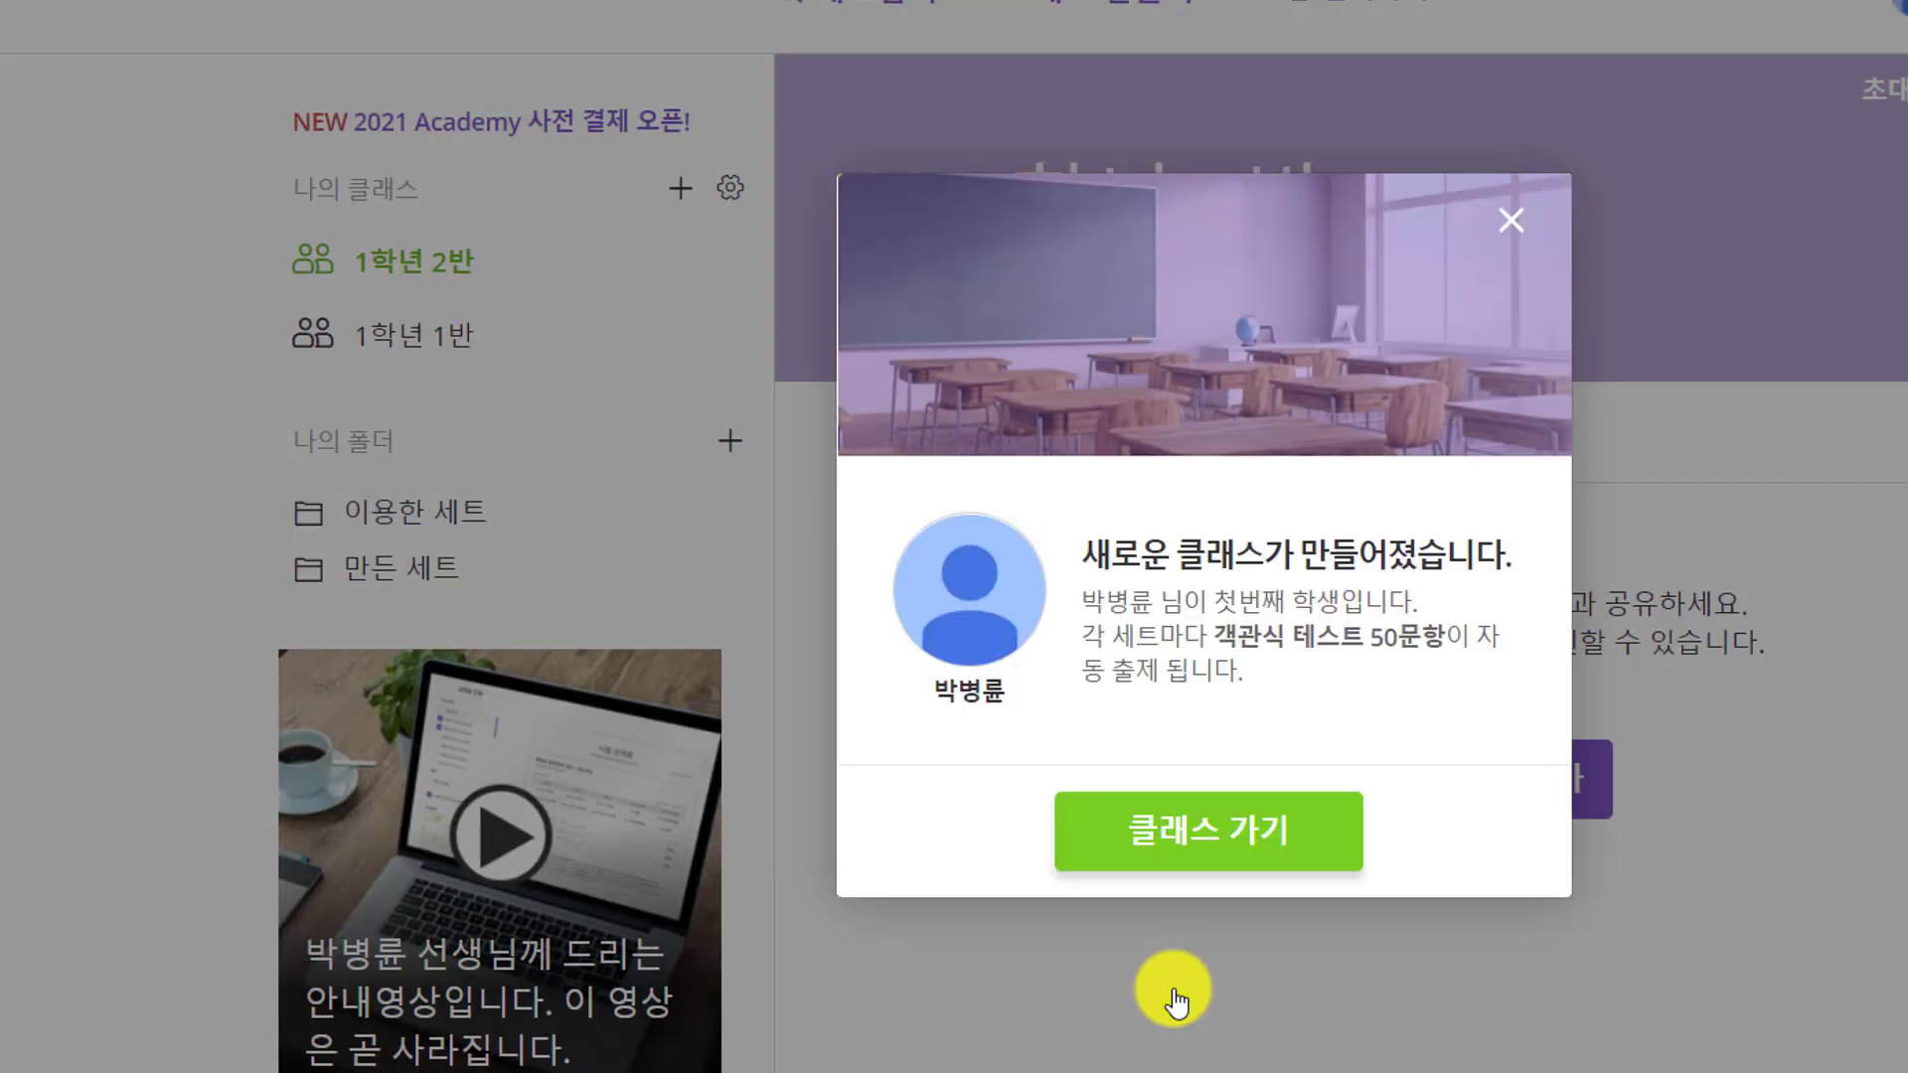
left_click(1152, 824)
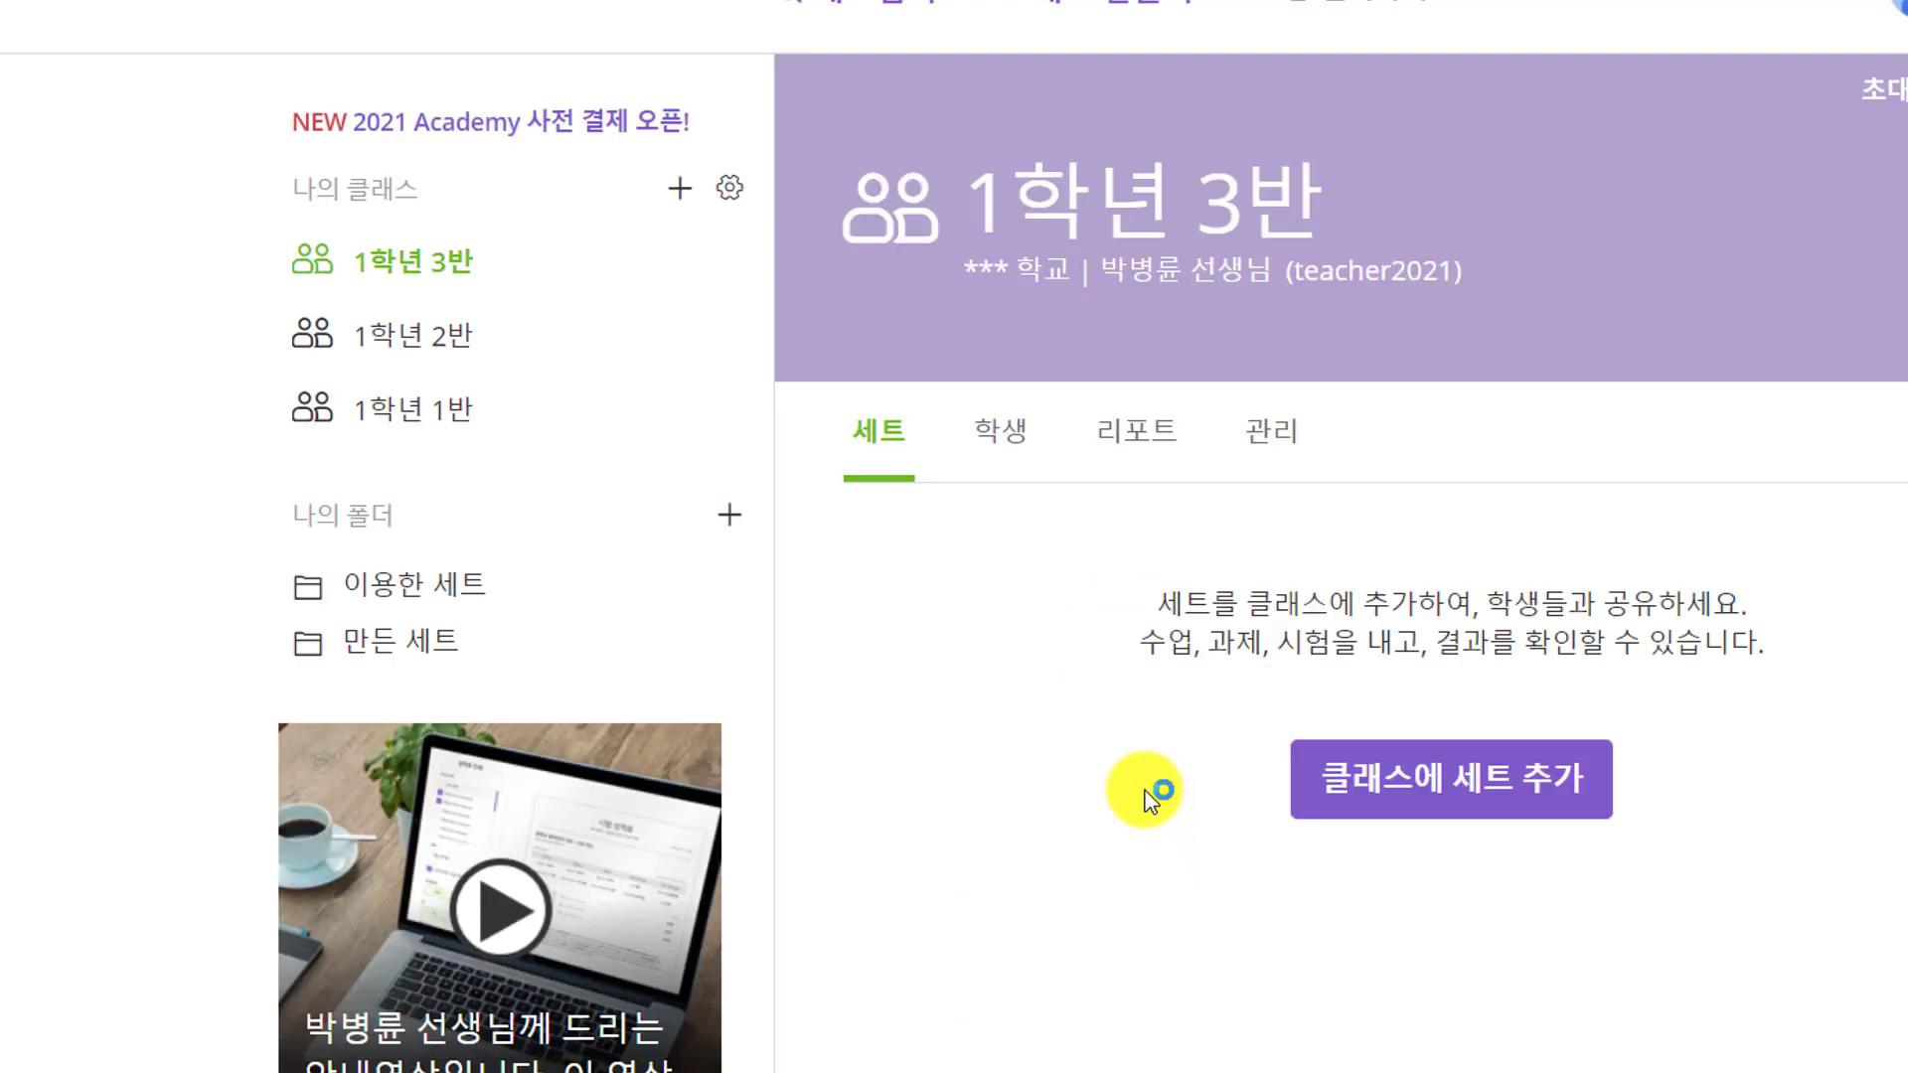
left_click(680, 188)
type("1학년 4반")
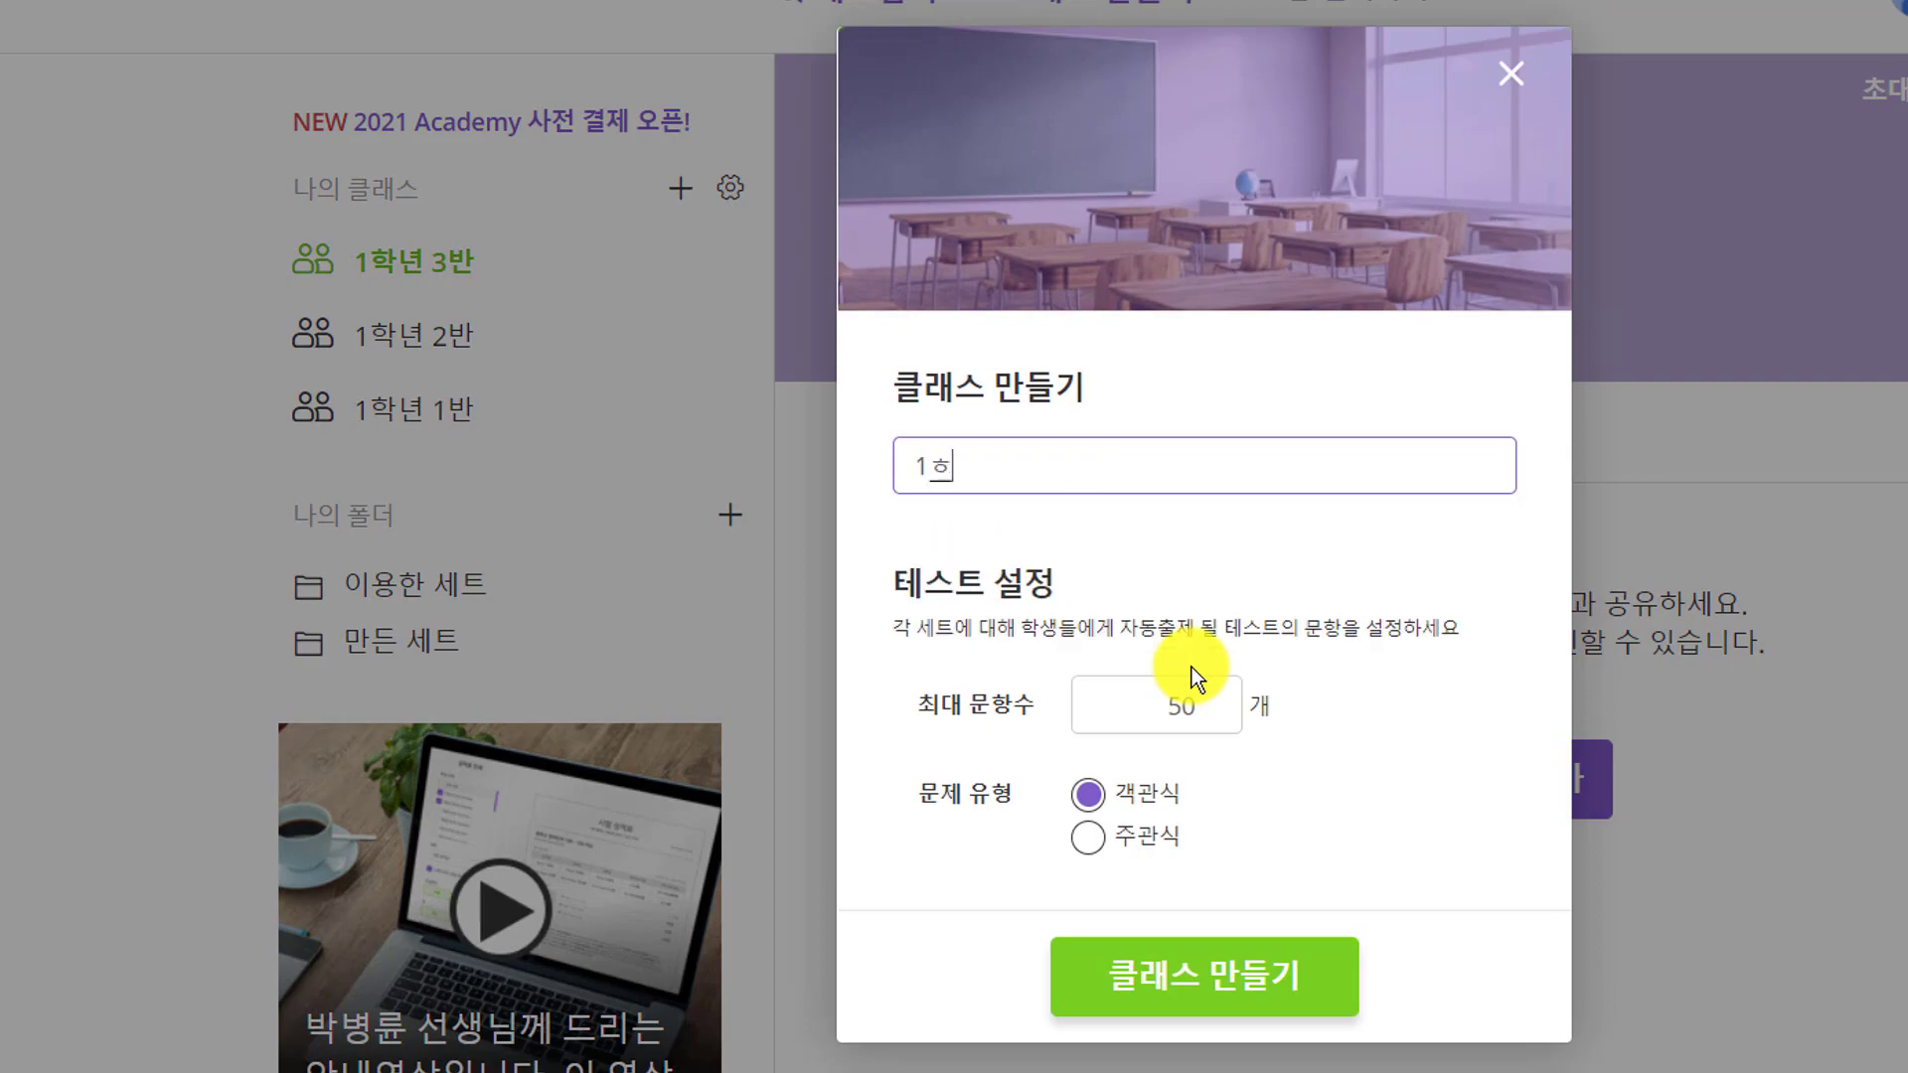
left_click(1240, 1005)
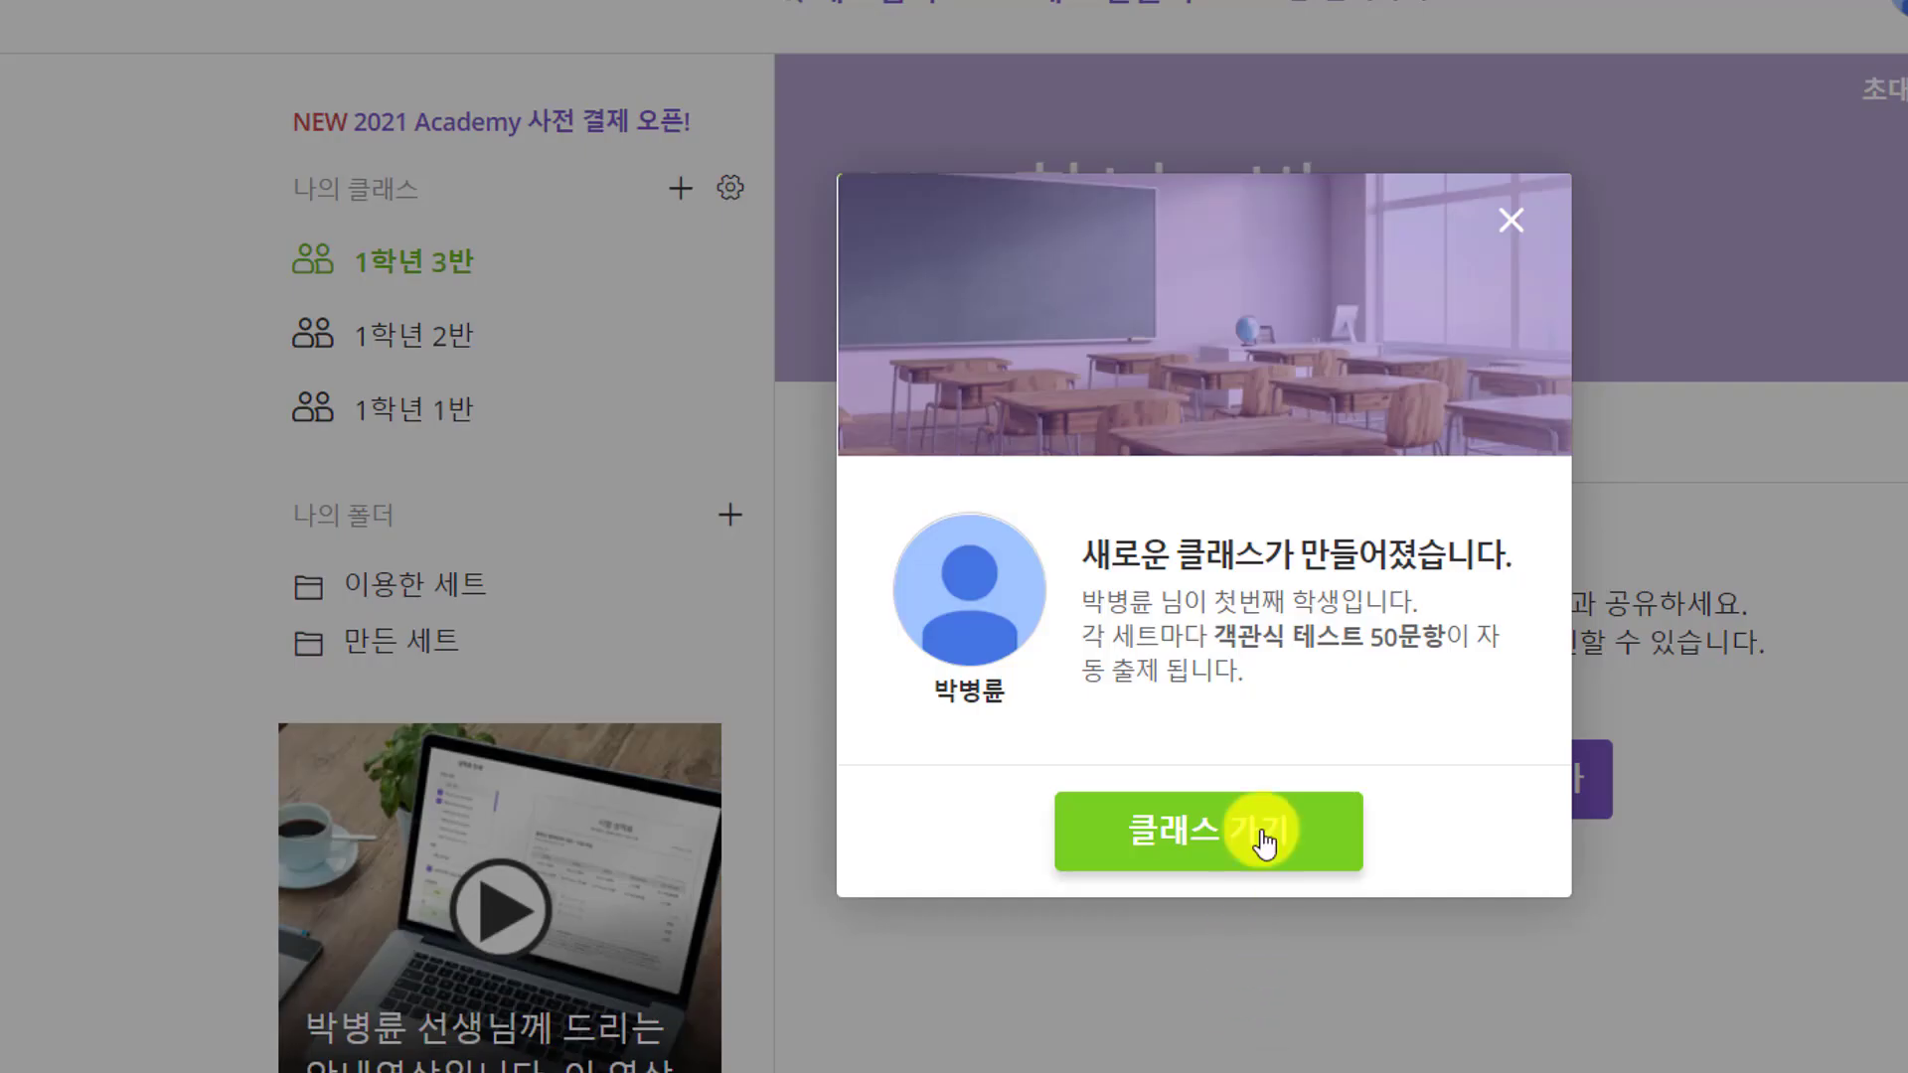
left_click(1244, 832)
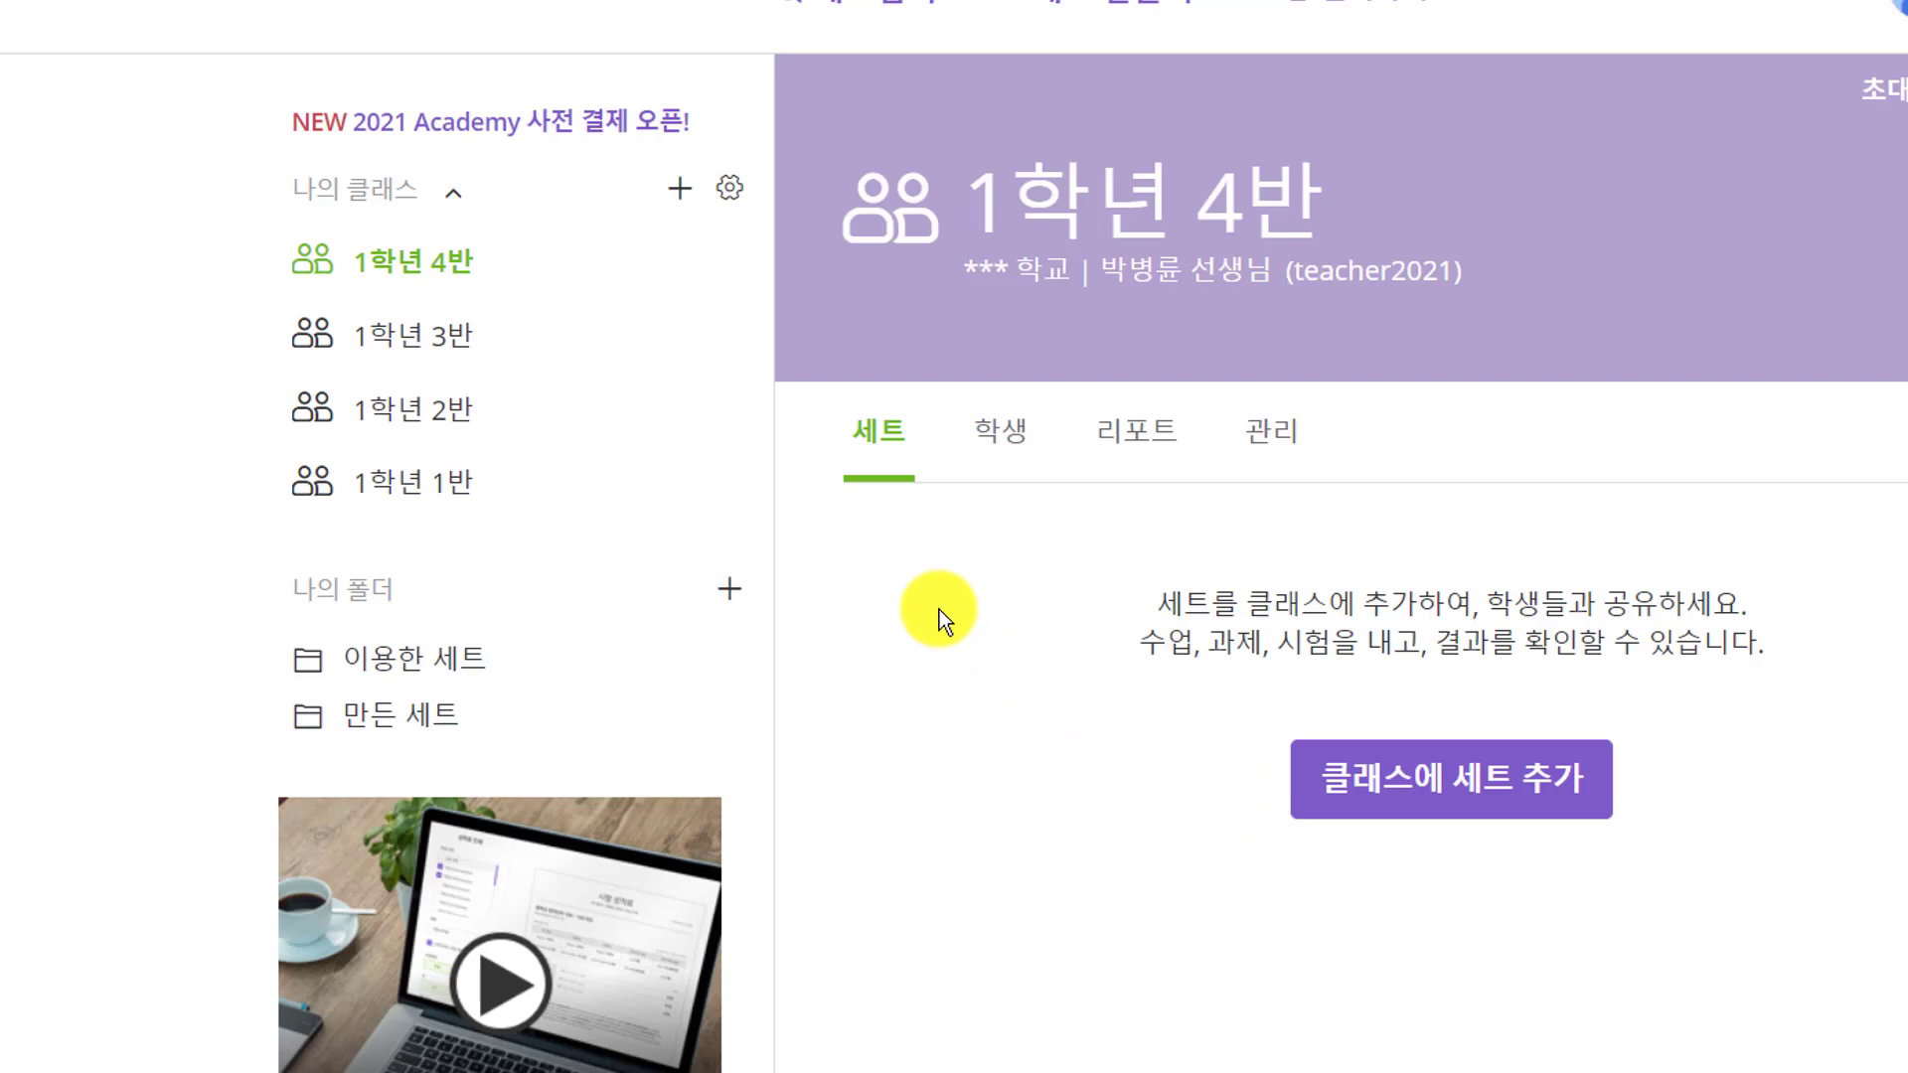
Sort the class list in 가나다 순 name order and save
left_click(730, 191)
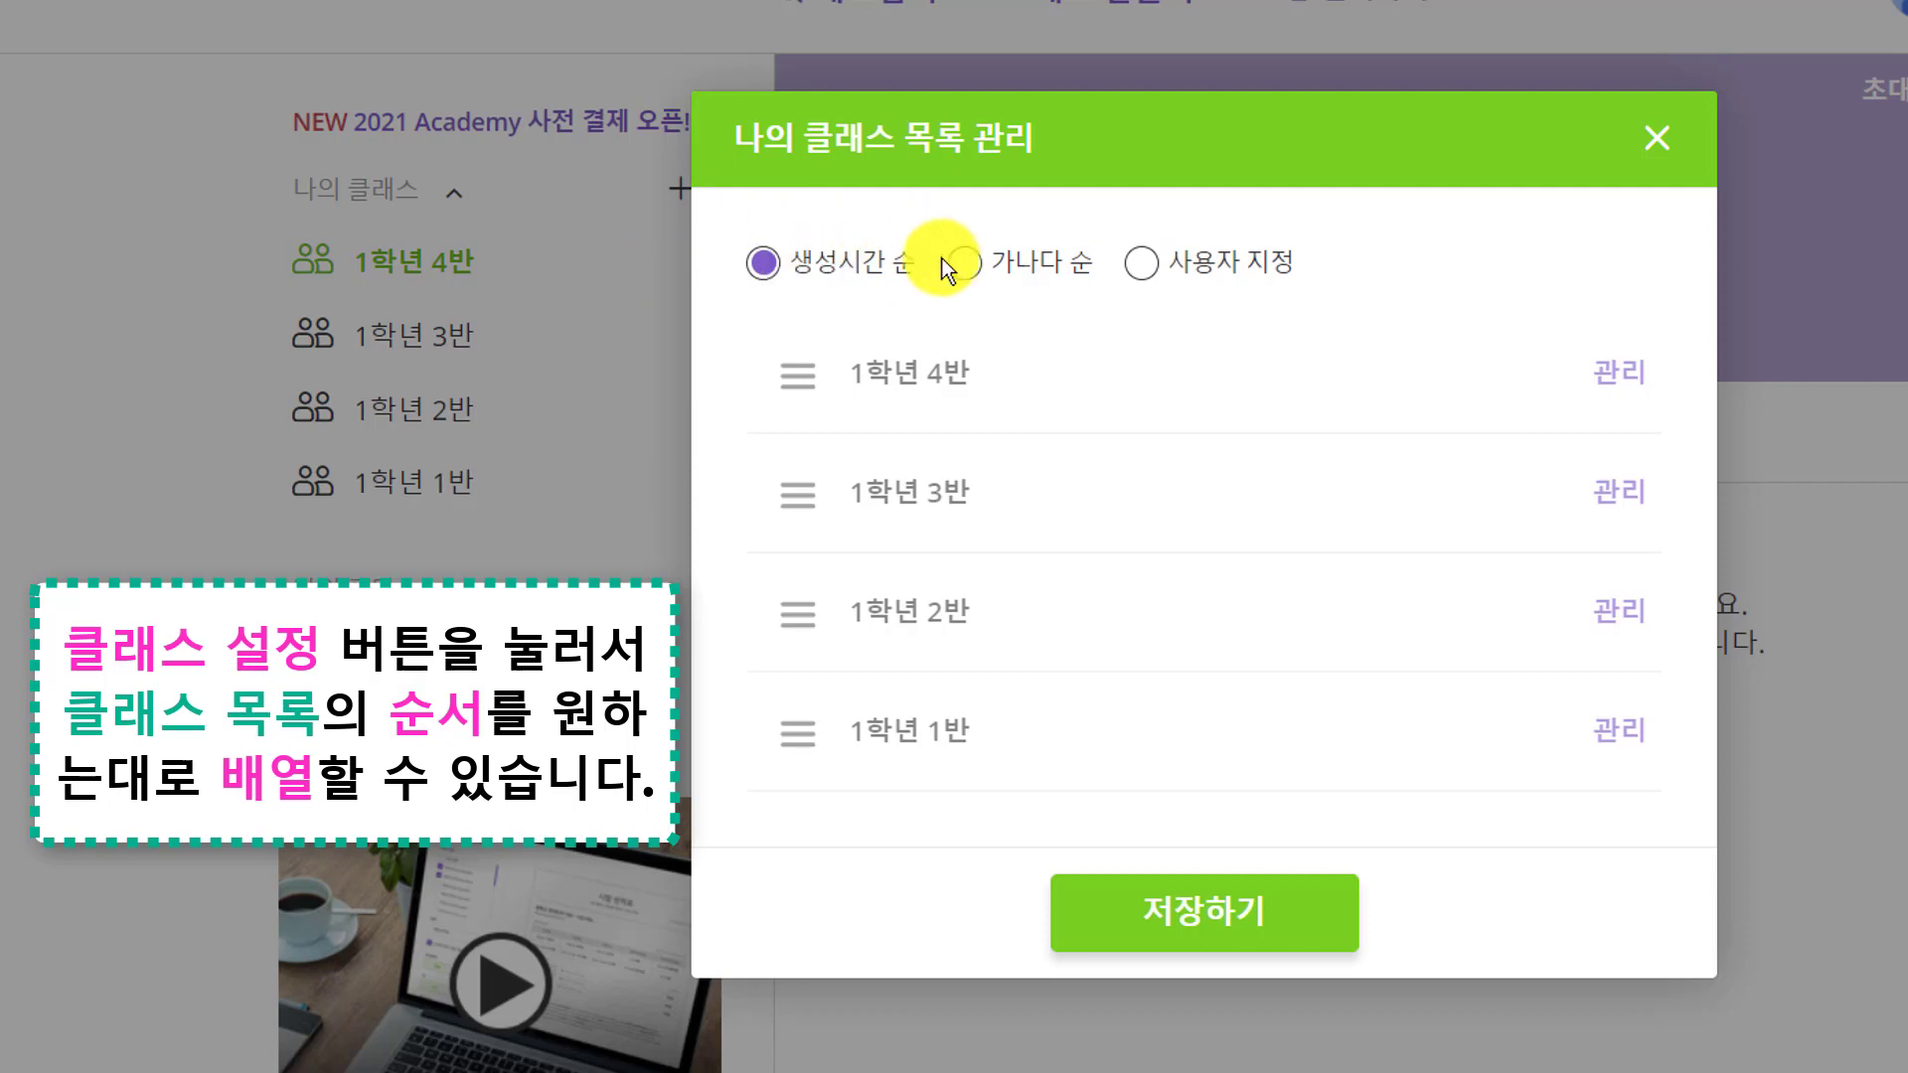
left_click(973, 264)
left_click(1218, 922)
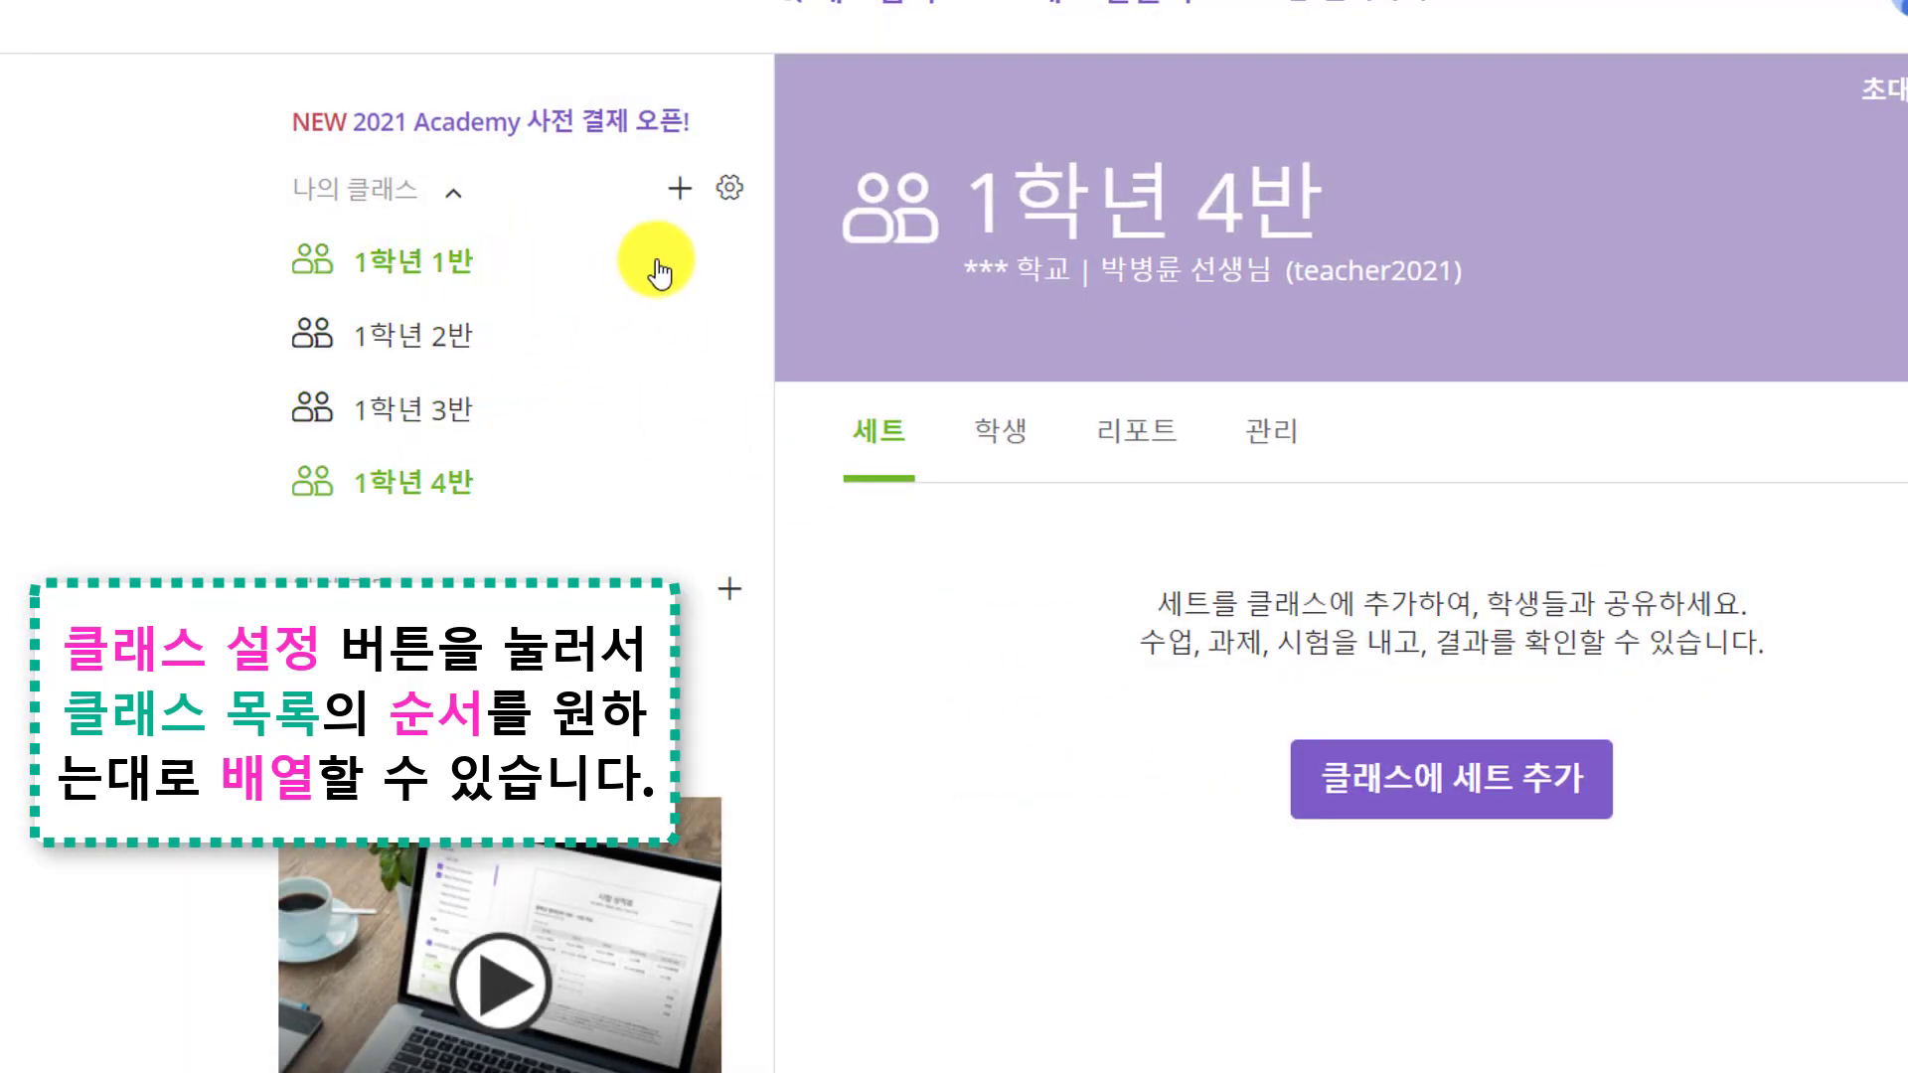
Save a custom class order with 1학년 3반 first and 1학년 4반 second
left_click(726, 192)
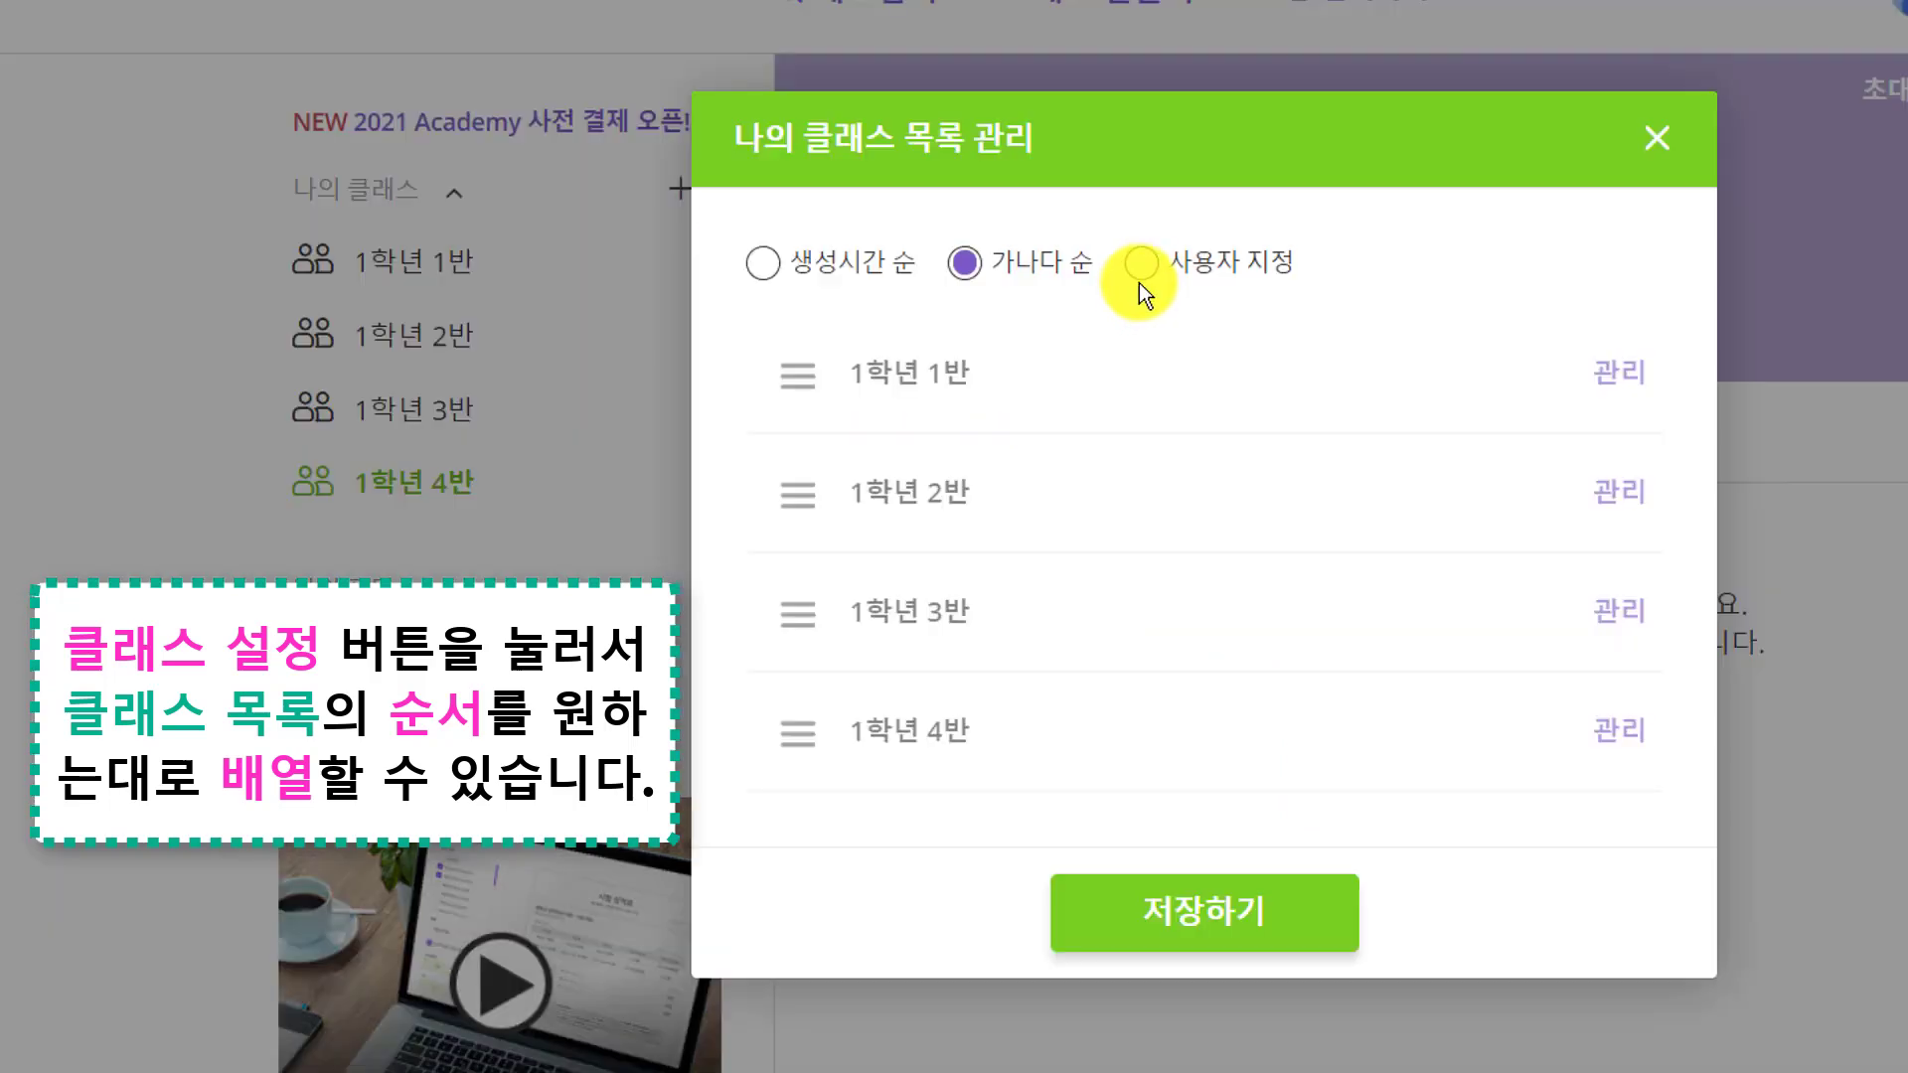
left_click(1145, 269)
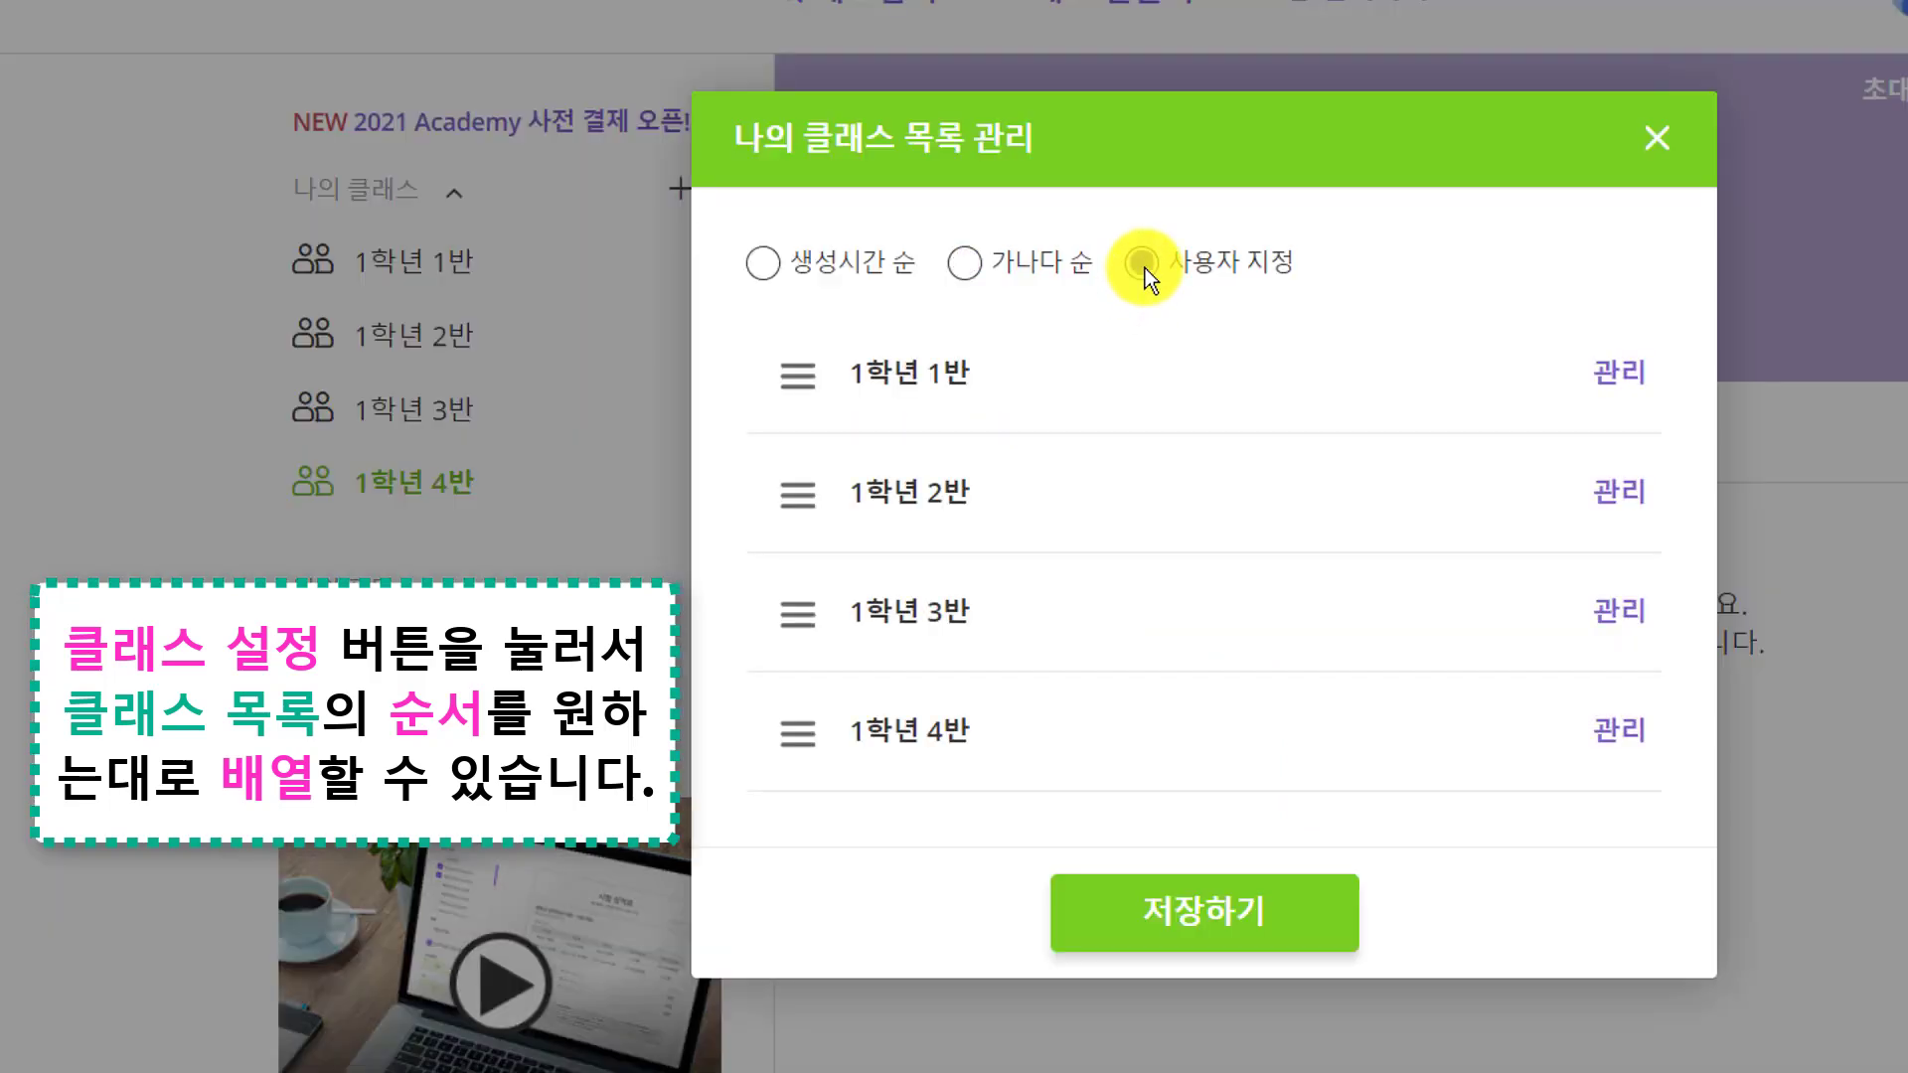
left_click_drag(797, 616, 784, 371)
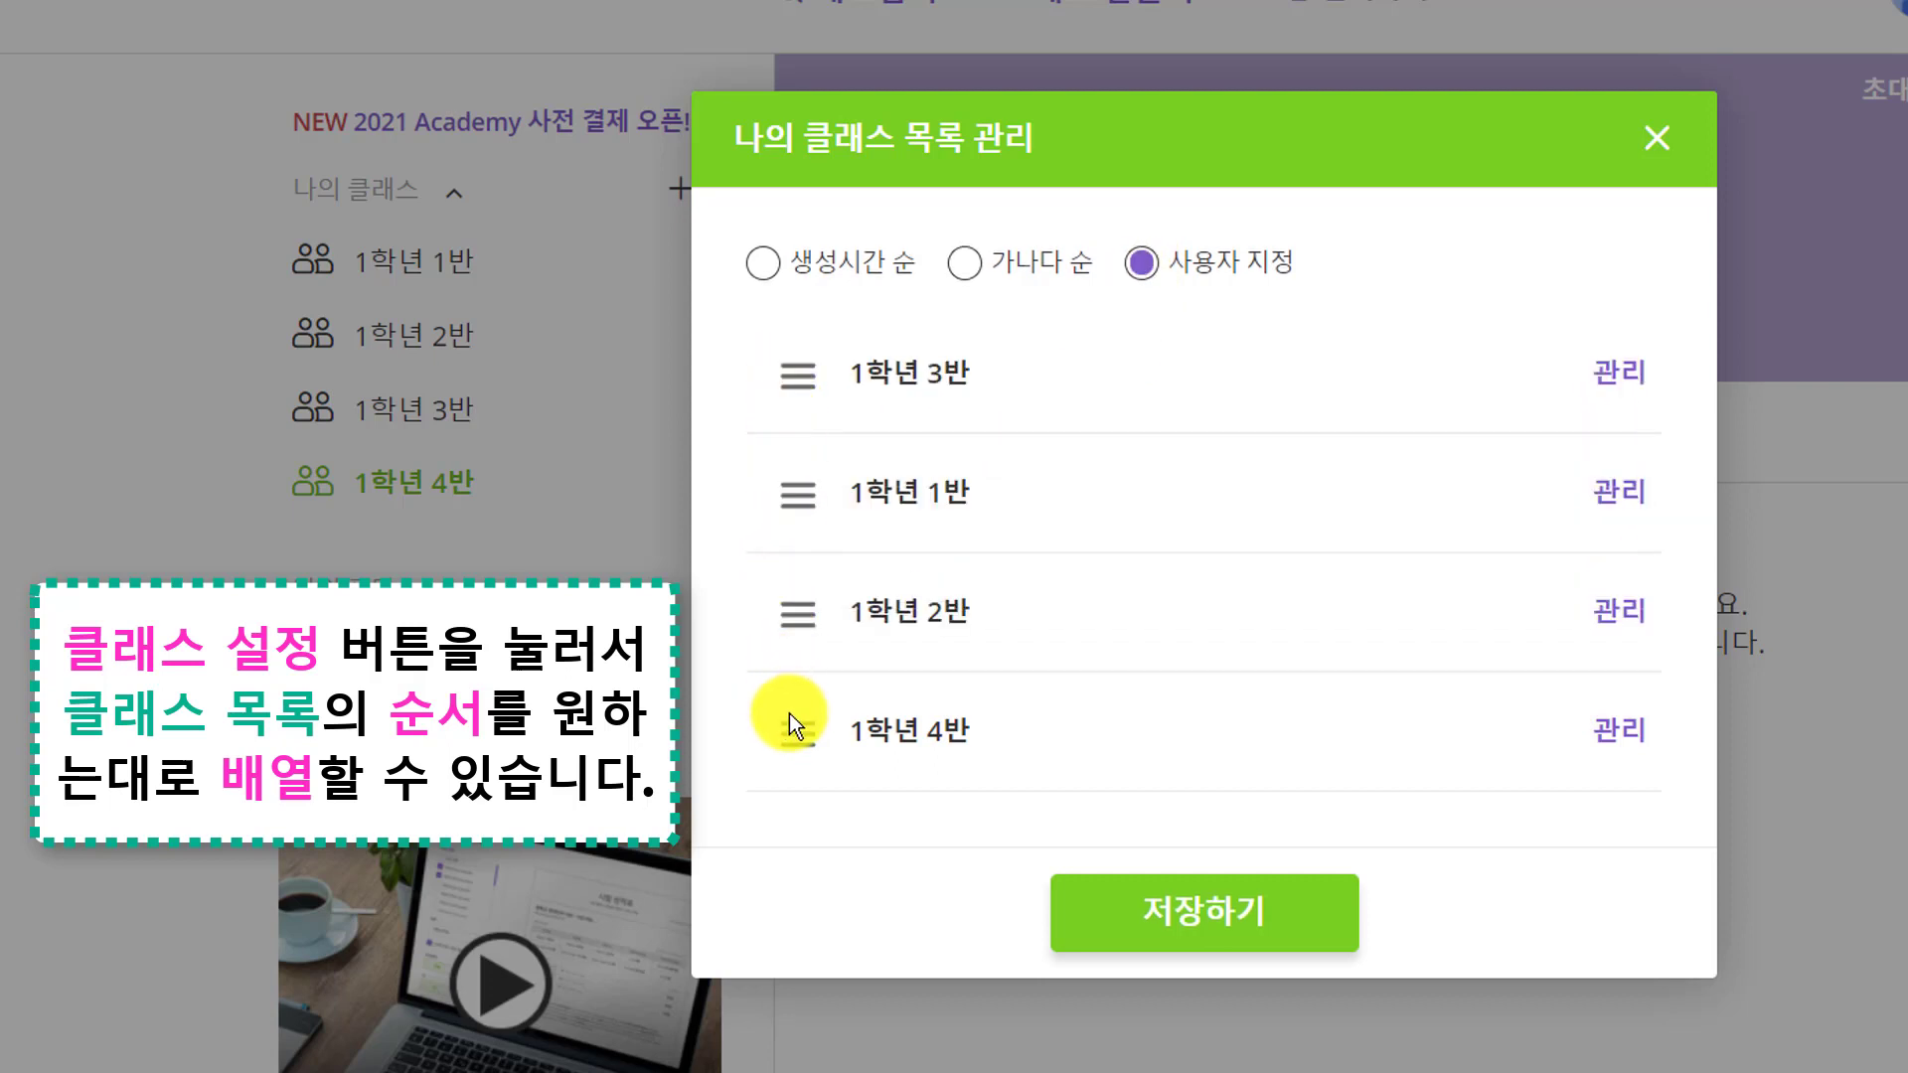
left_click_drag(799, 712, 785, 469)
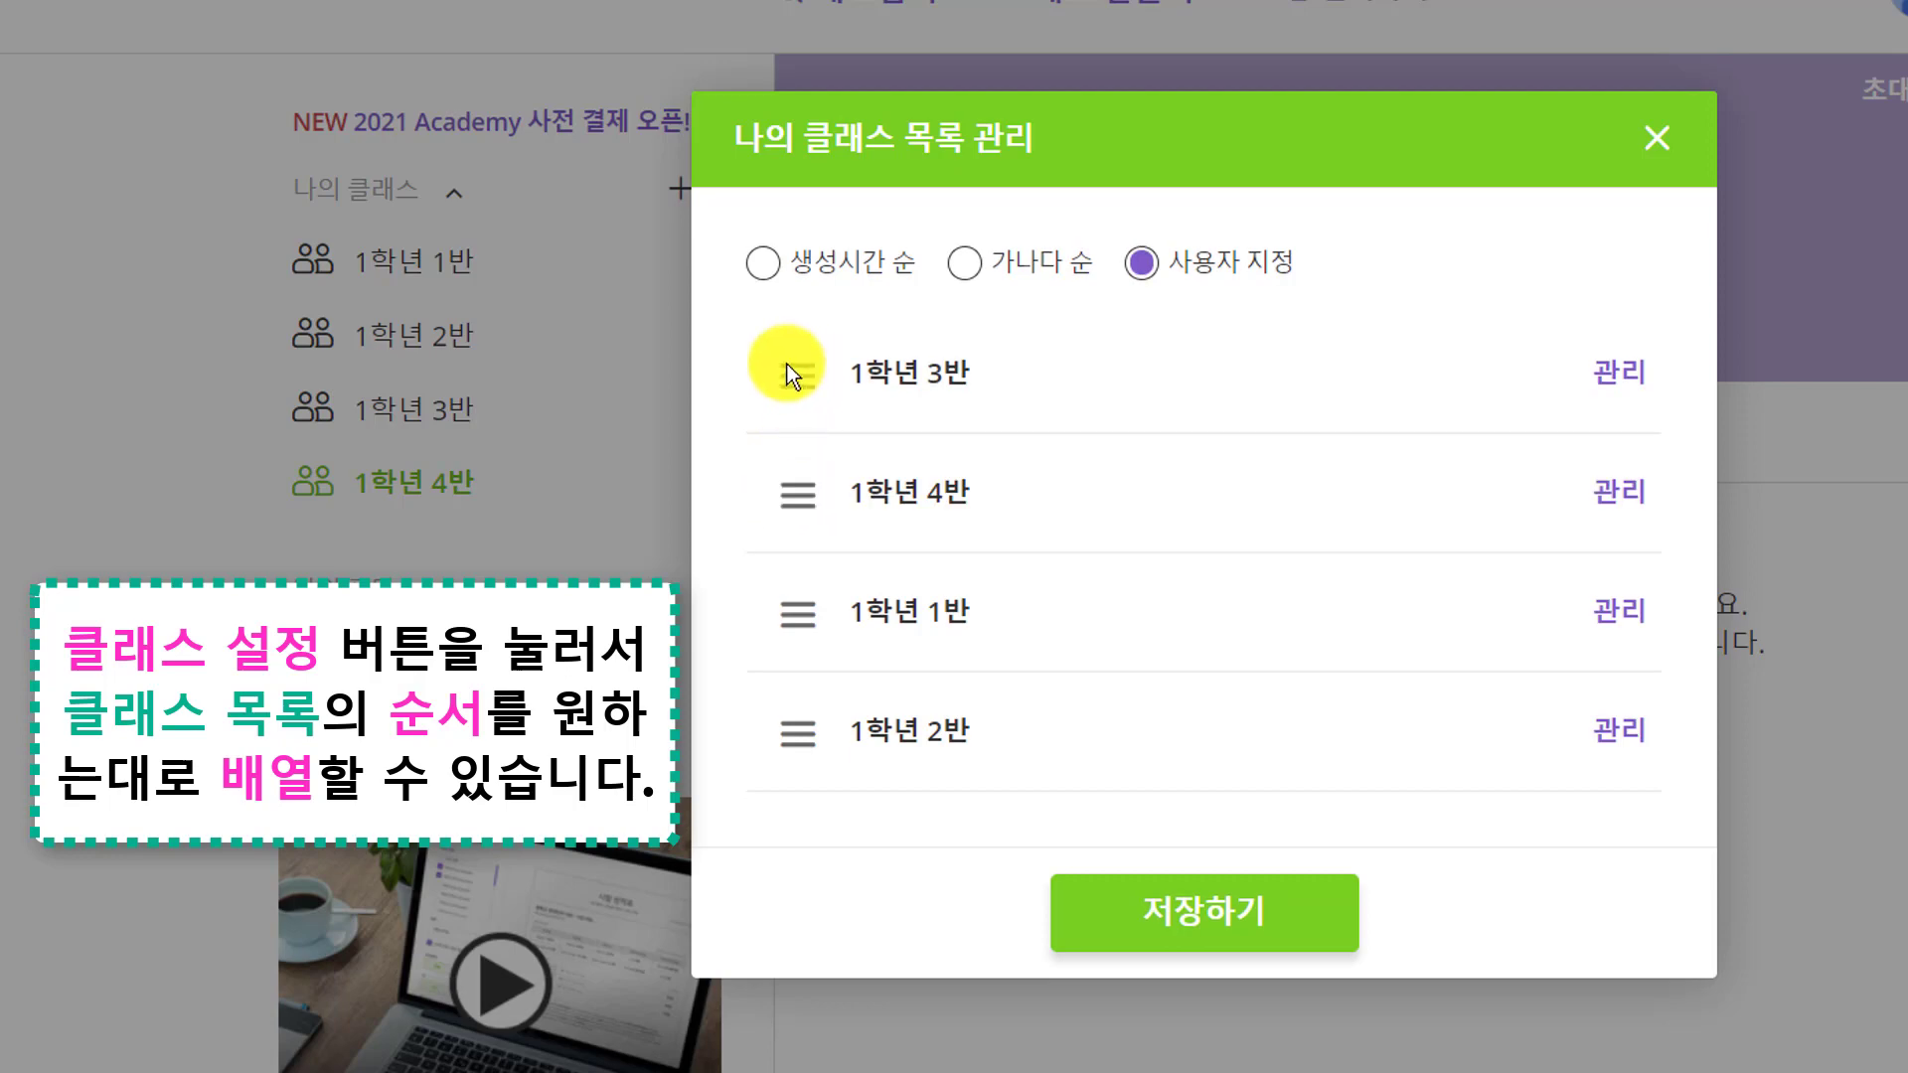
left_click(1246, 932)
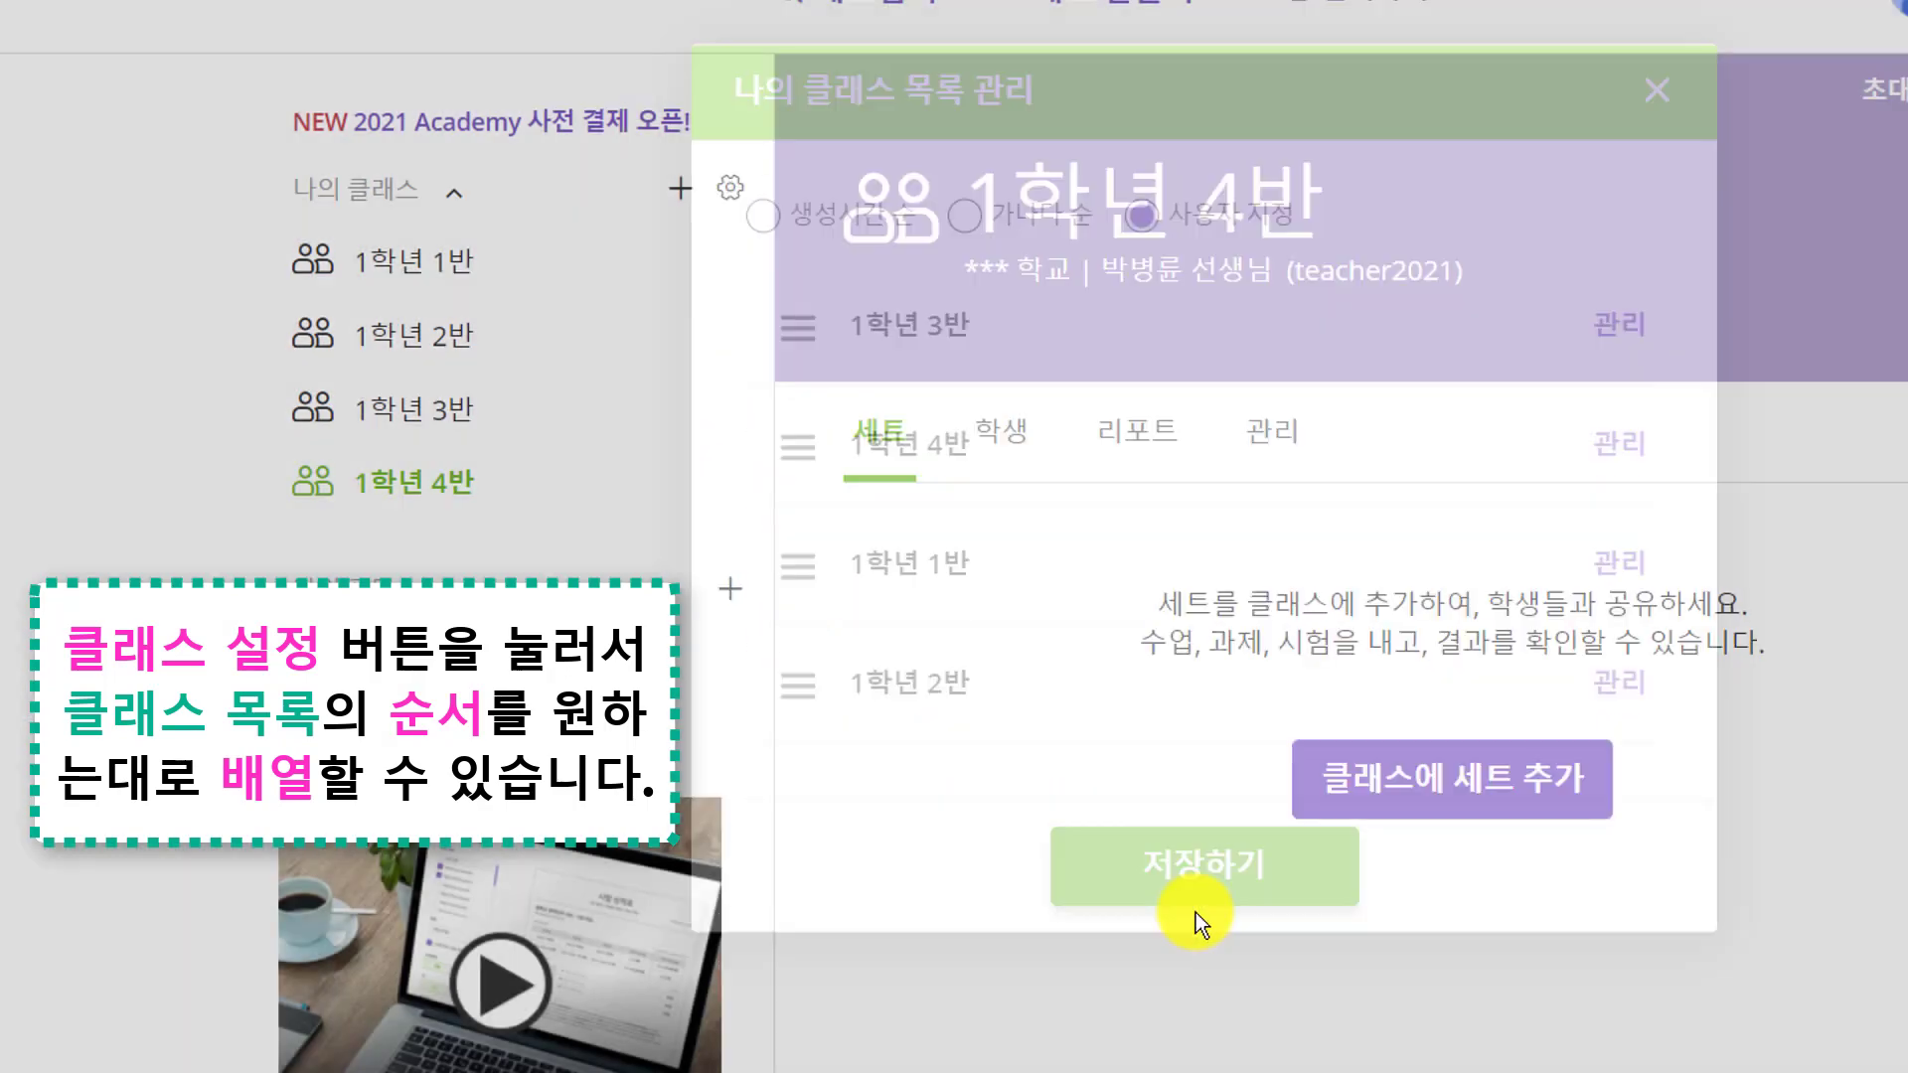
Restore 가나다 순 name order, save, and open class 1학년 1반
left_click(725, 206)
left_click(972, 280)
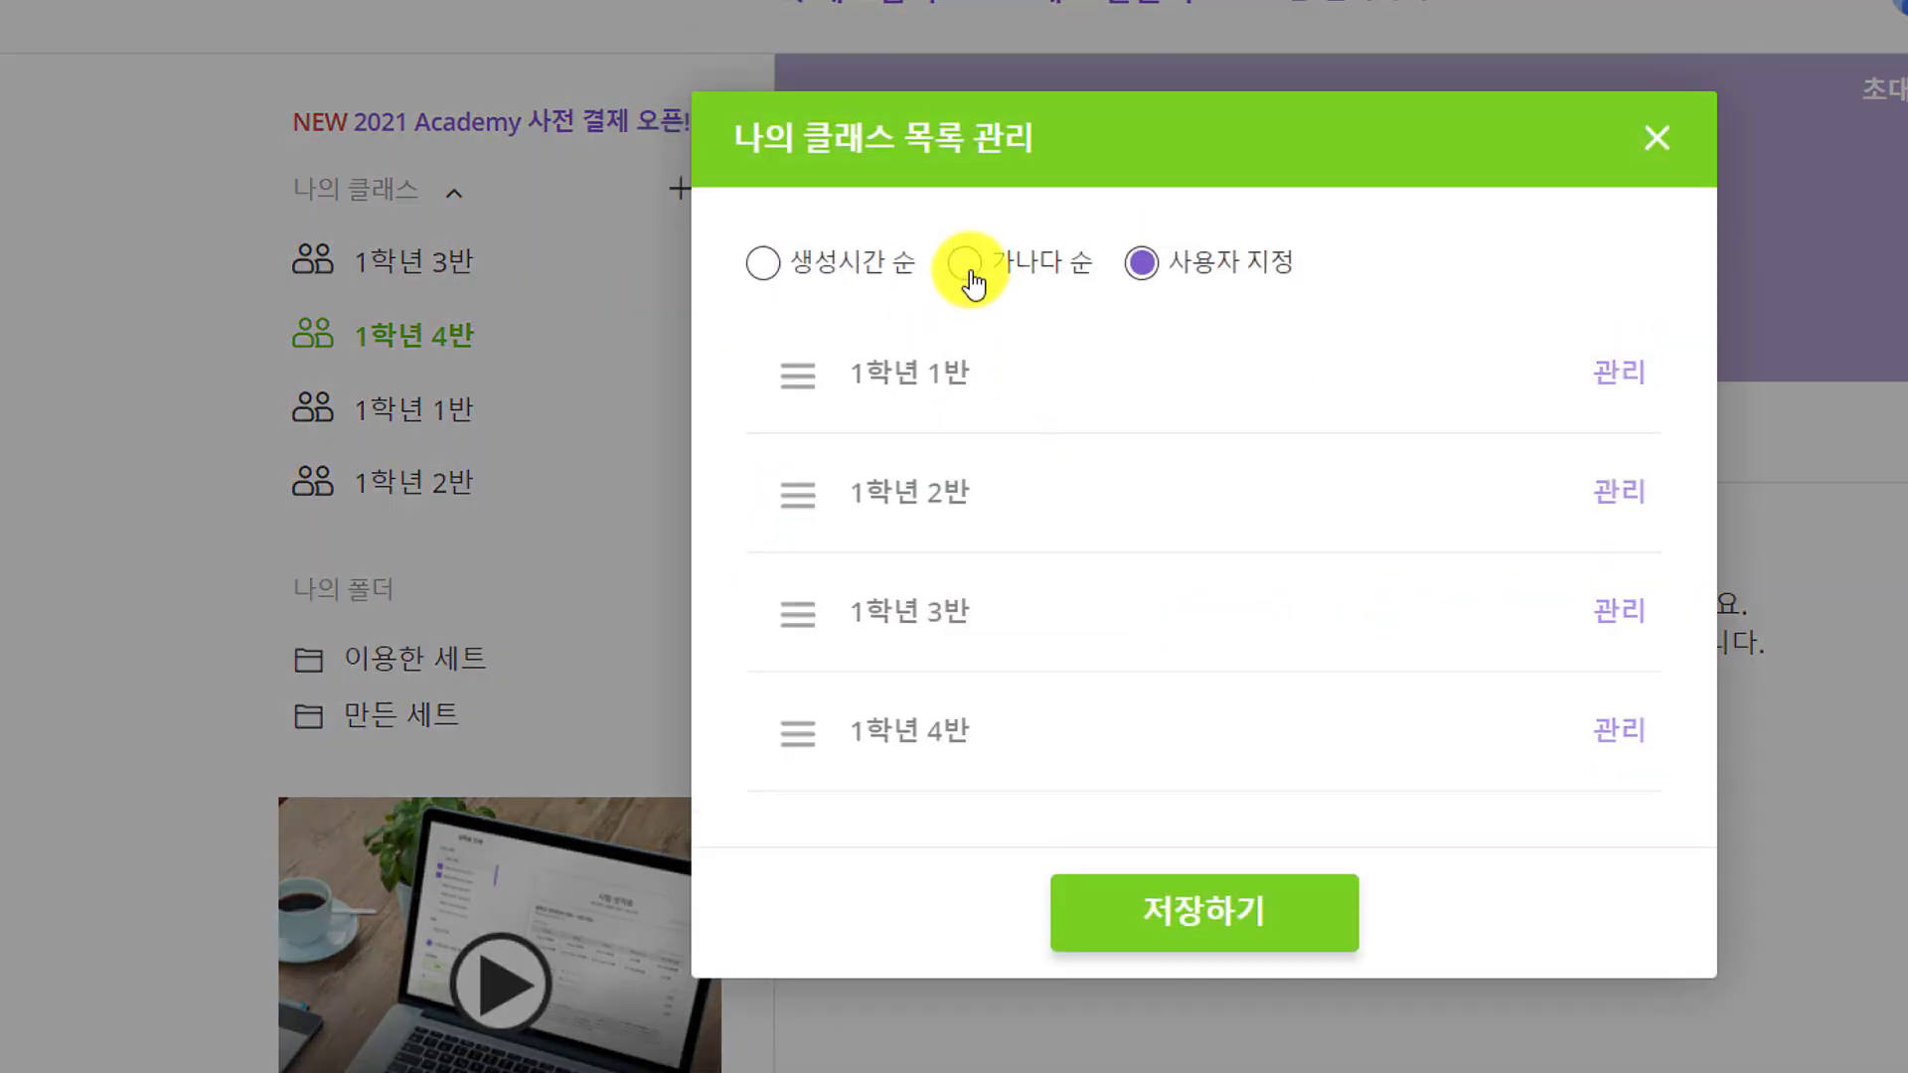
left_click(1262, 916)
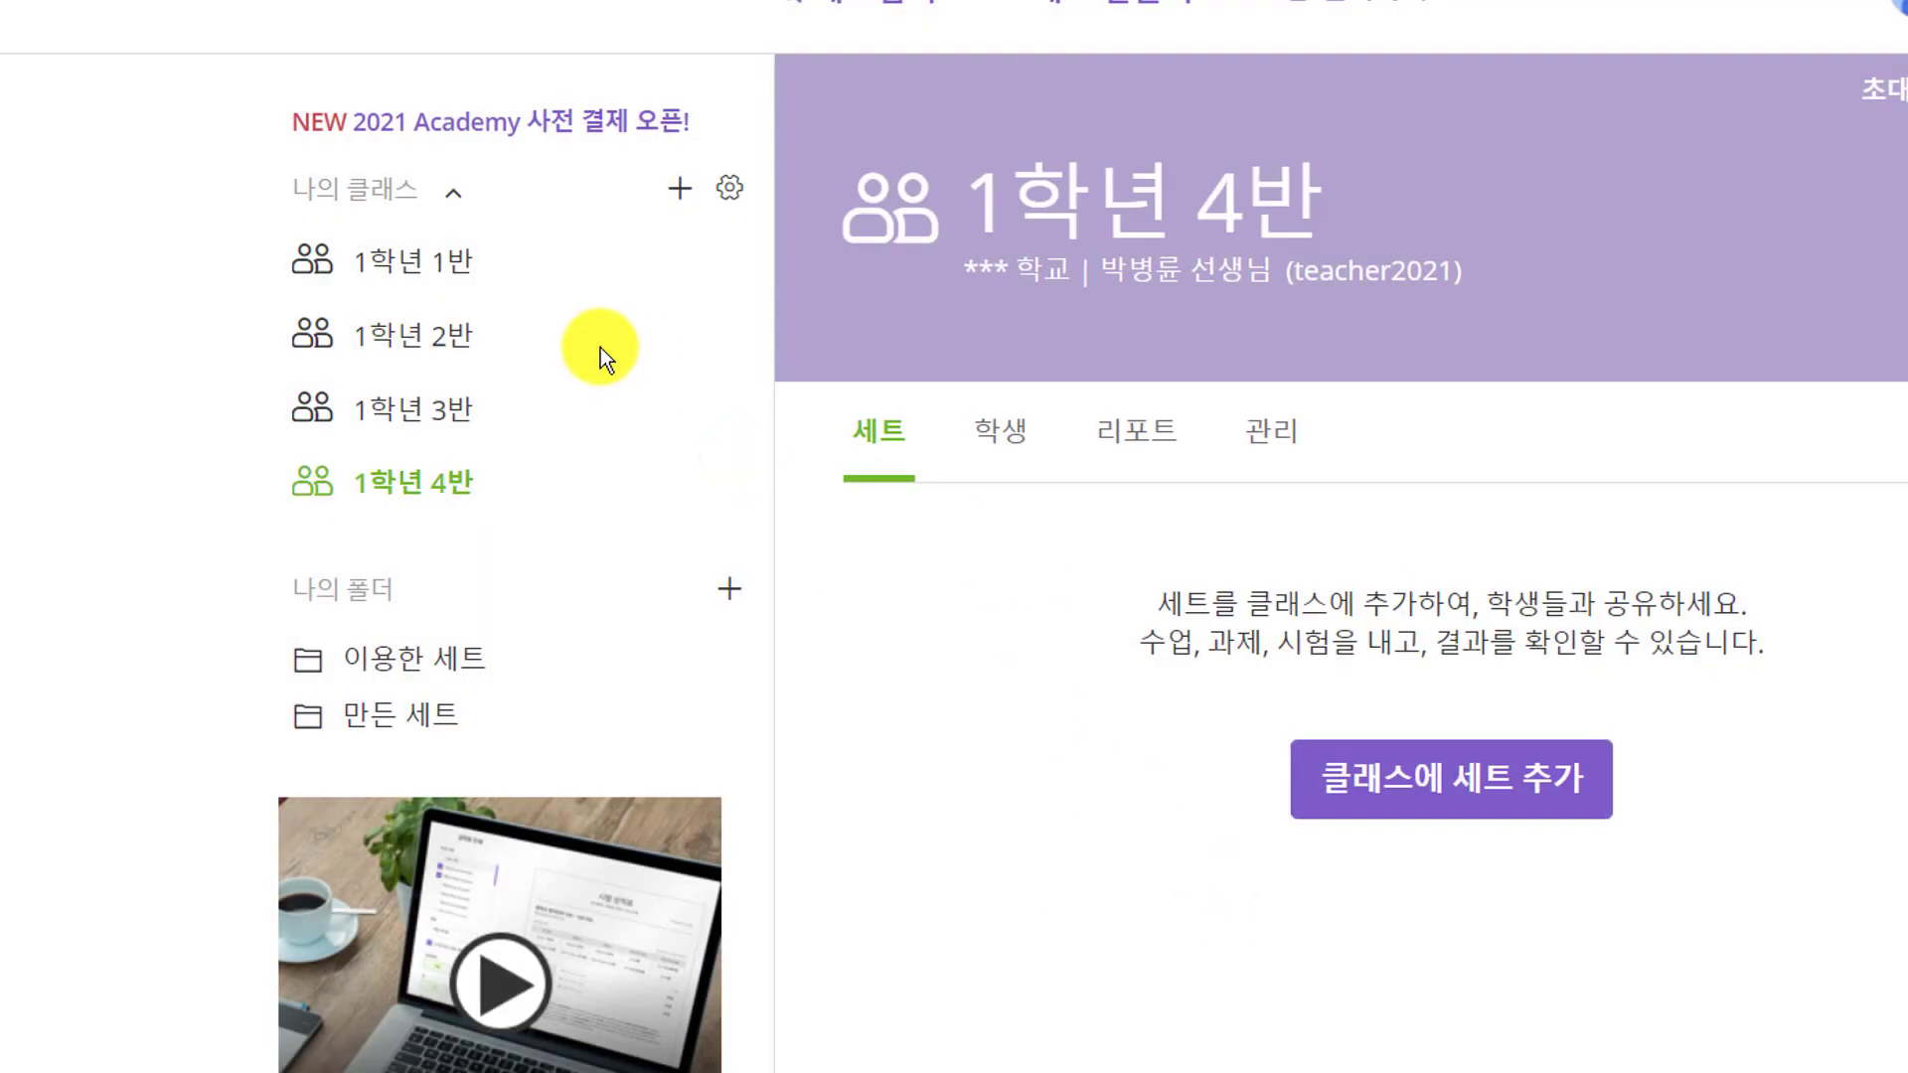
left_click(413, 281)
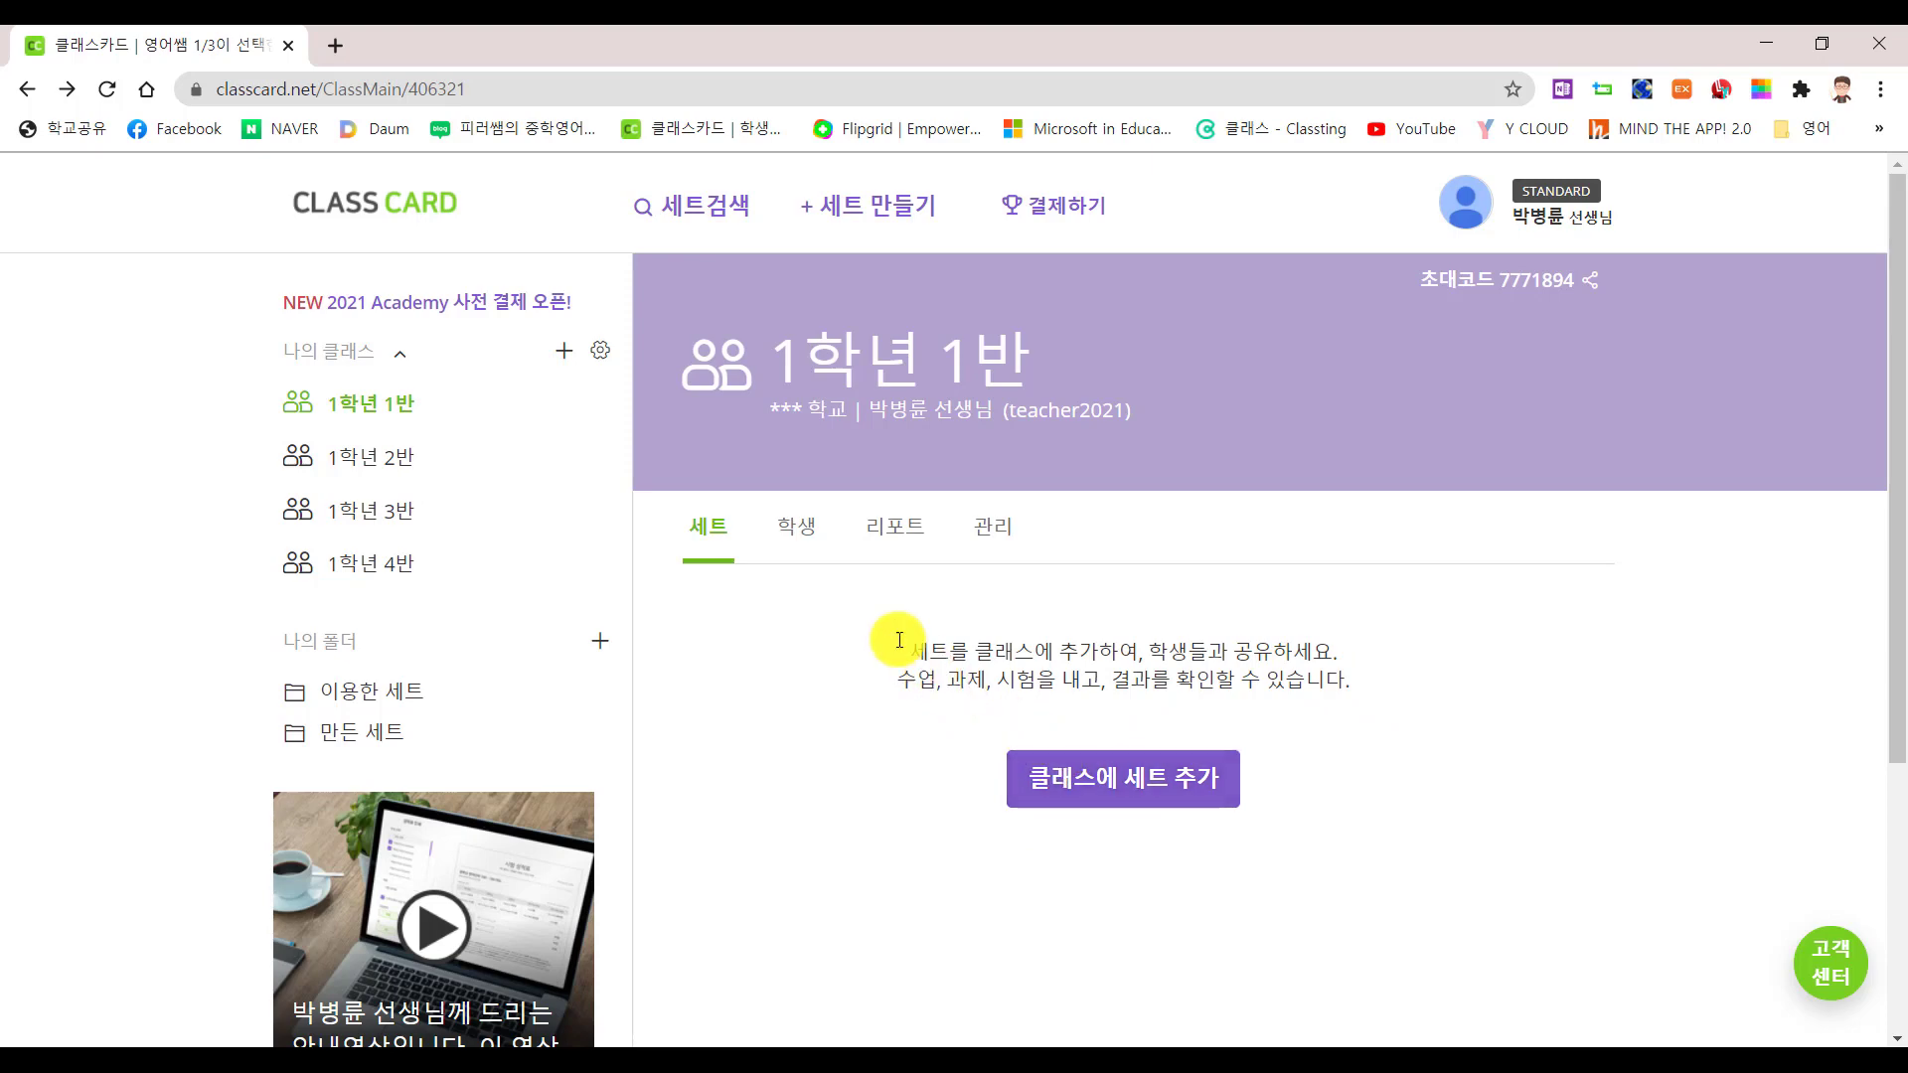
View 1학년 1반's 학생 roster, glance at 리포트, and return to the roster
left_click(796, 528)
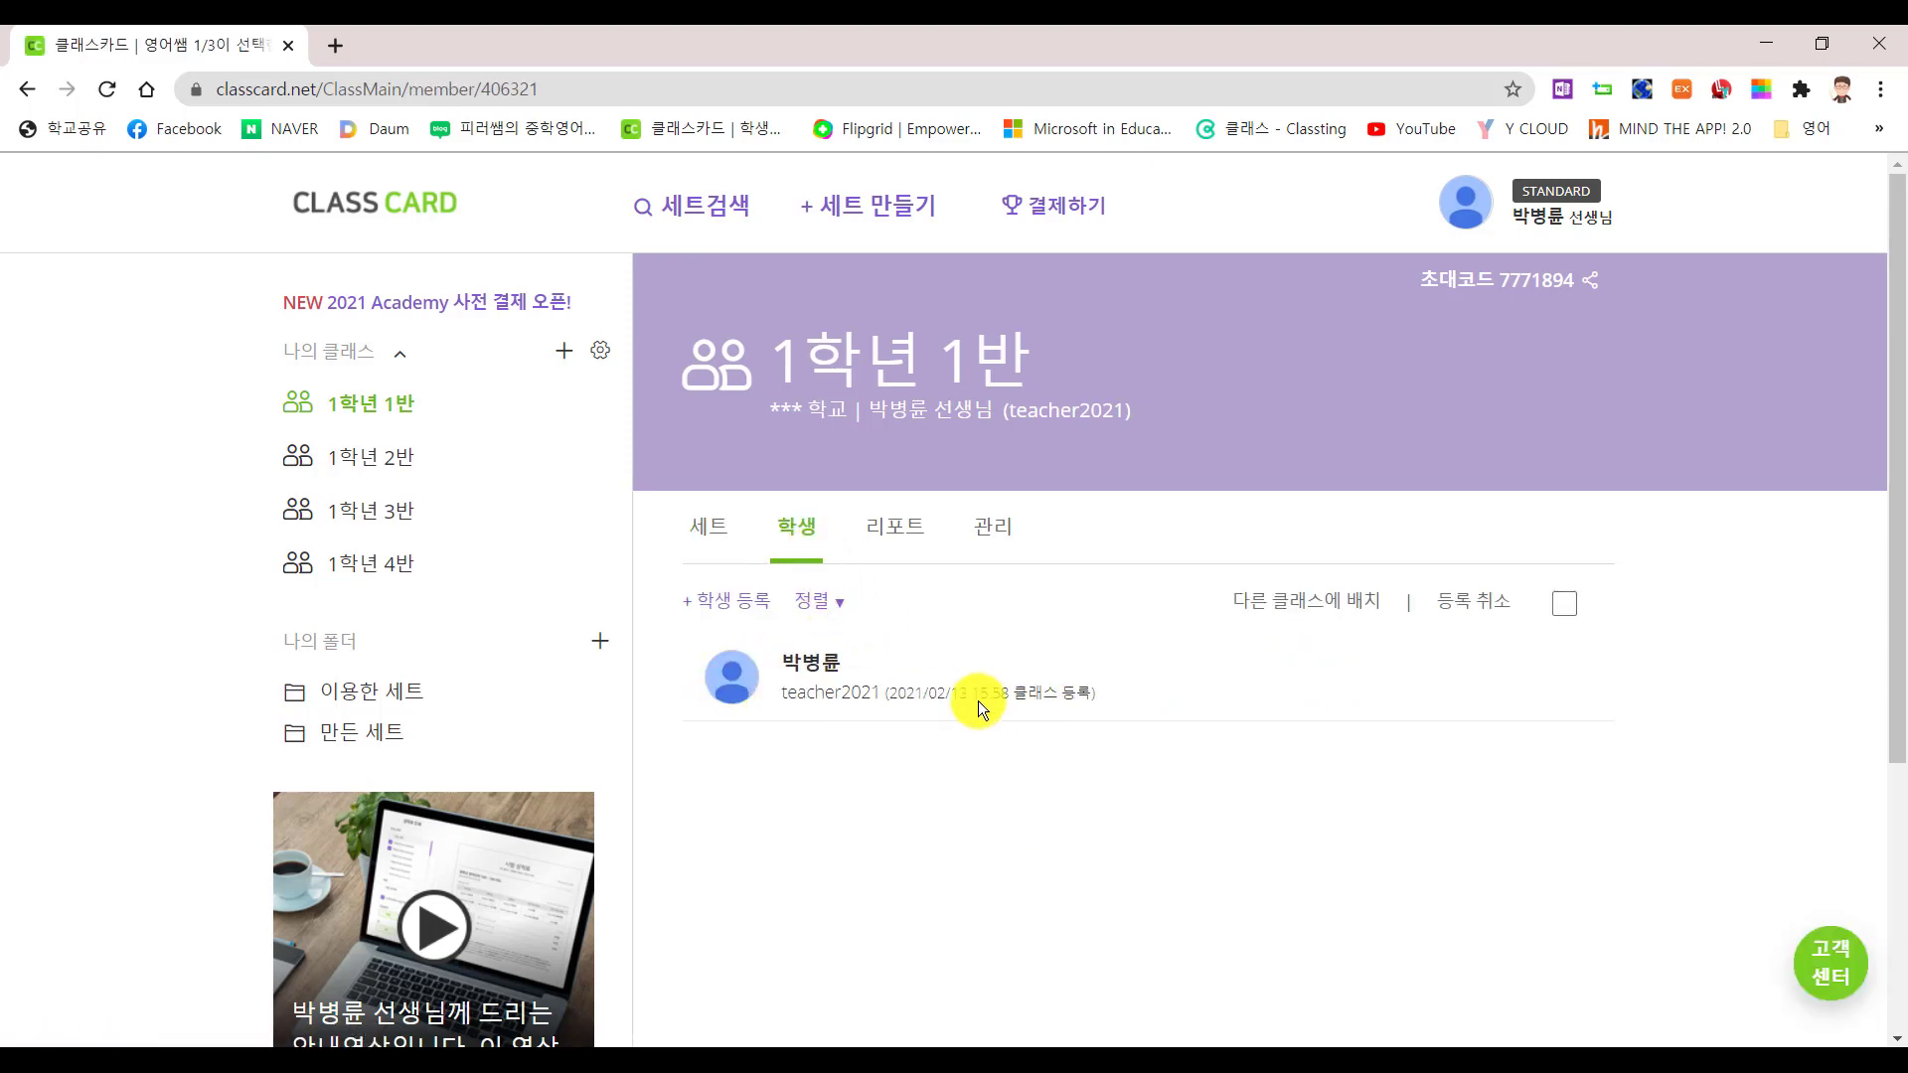
left_click(874, 547)
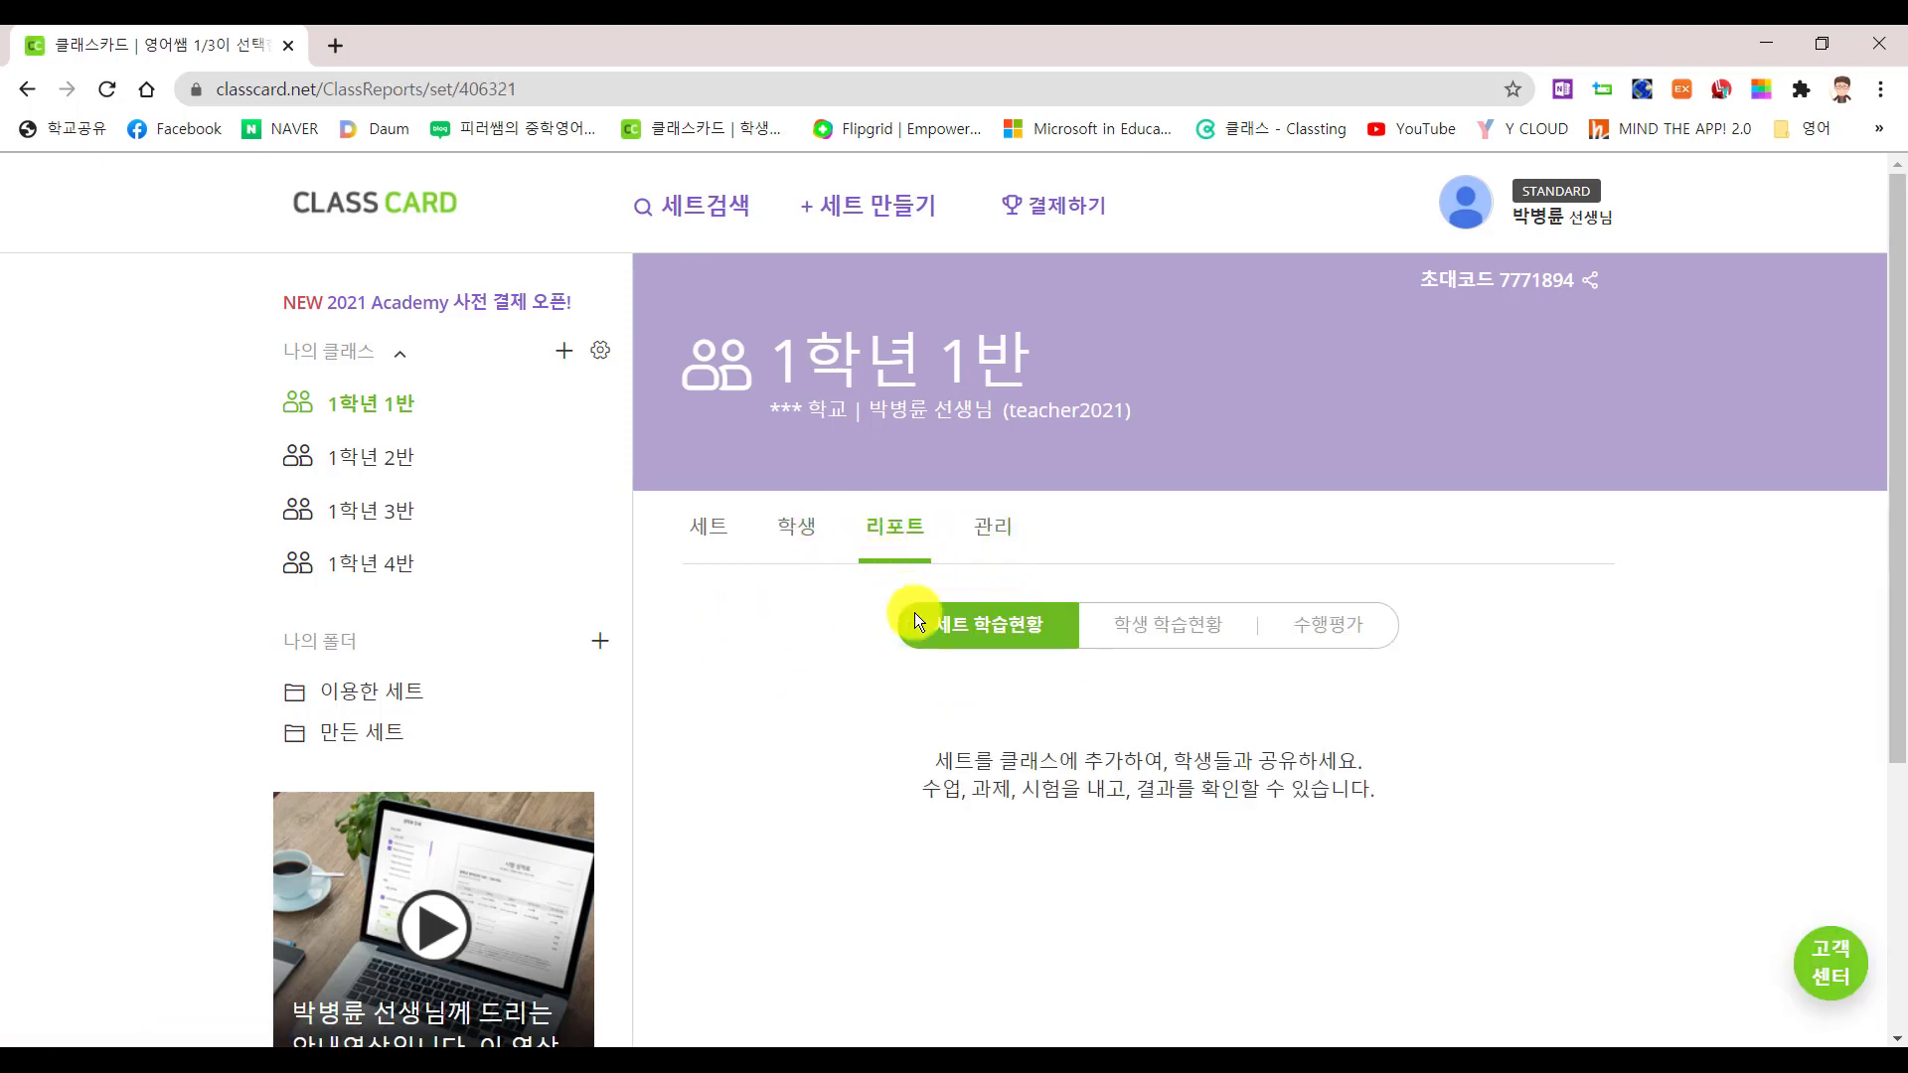
left_click(805, 552)
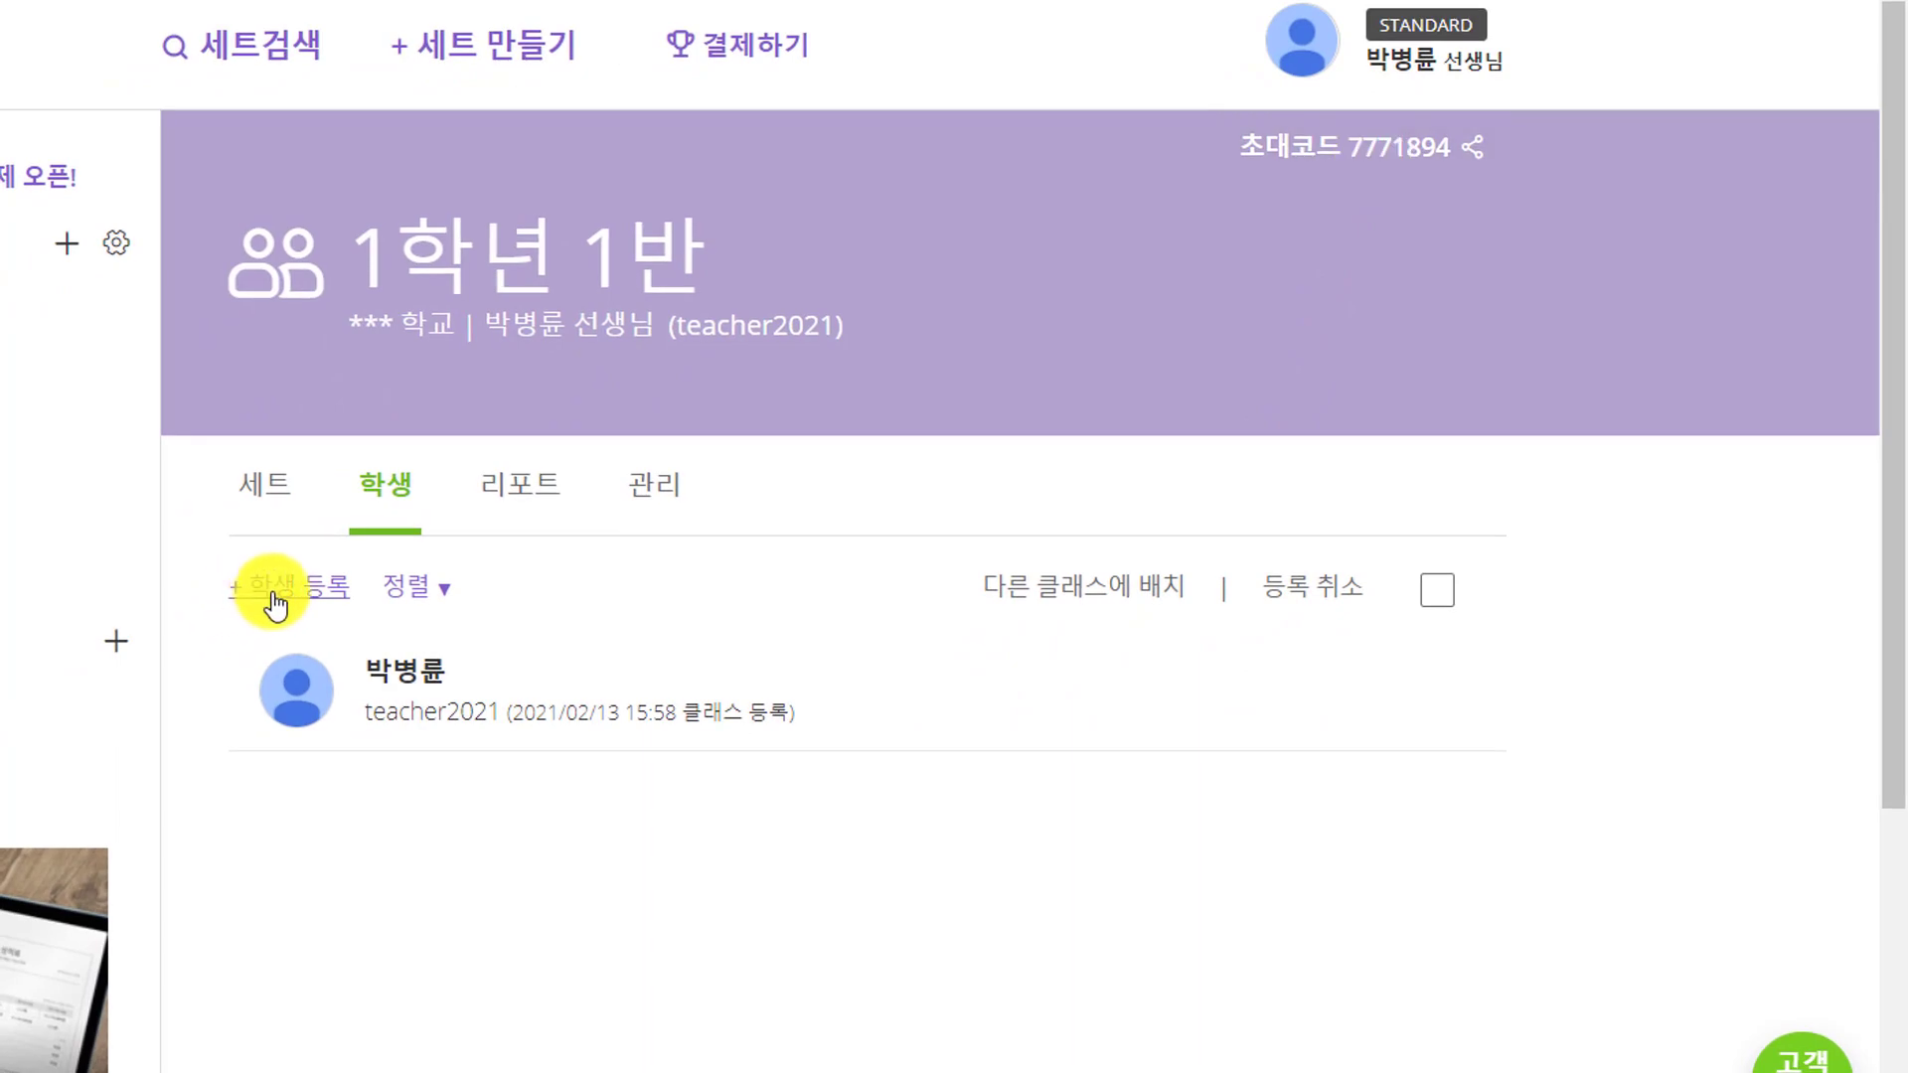
Choose student self sign-up under + 학생 등록 and copy the invite message to the clipboard
left_click(275, 603)
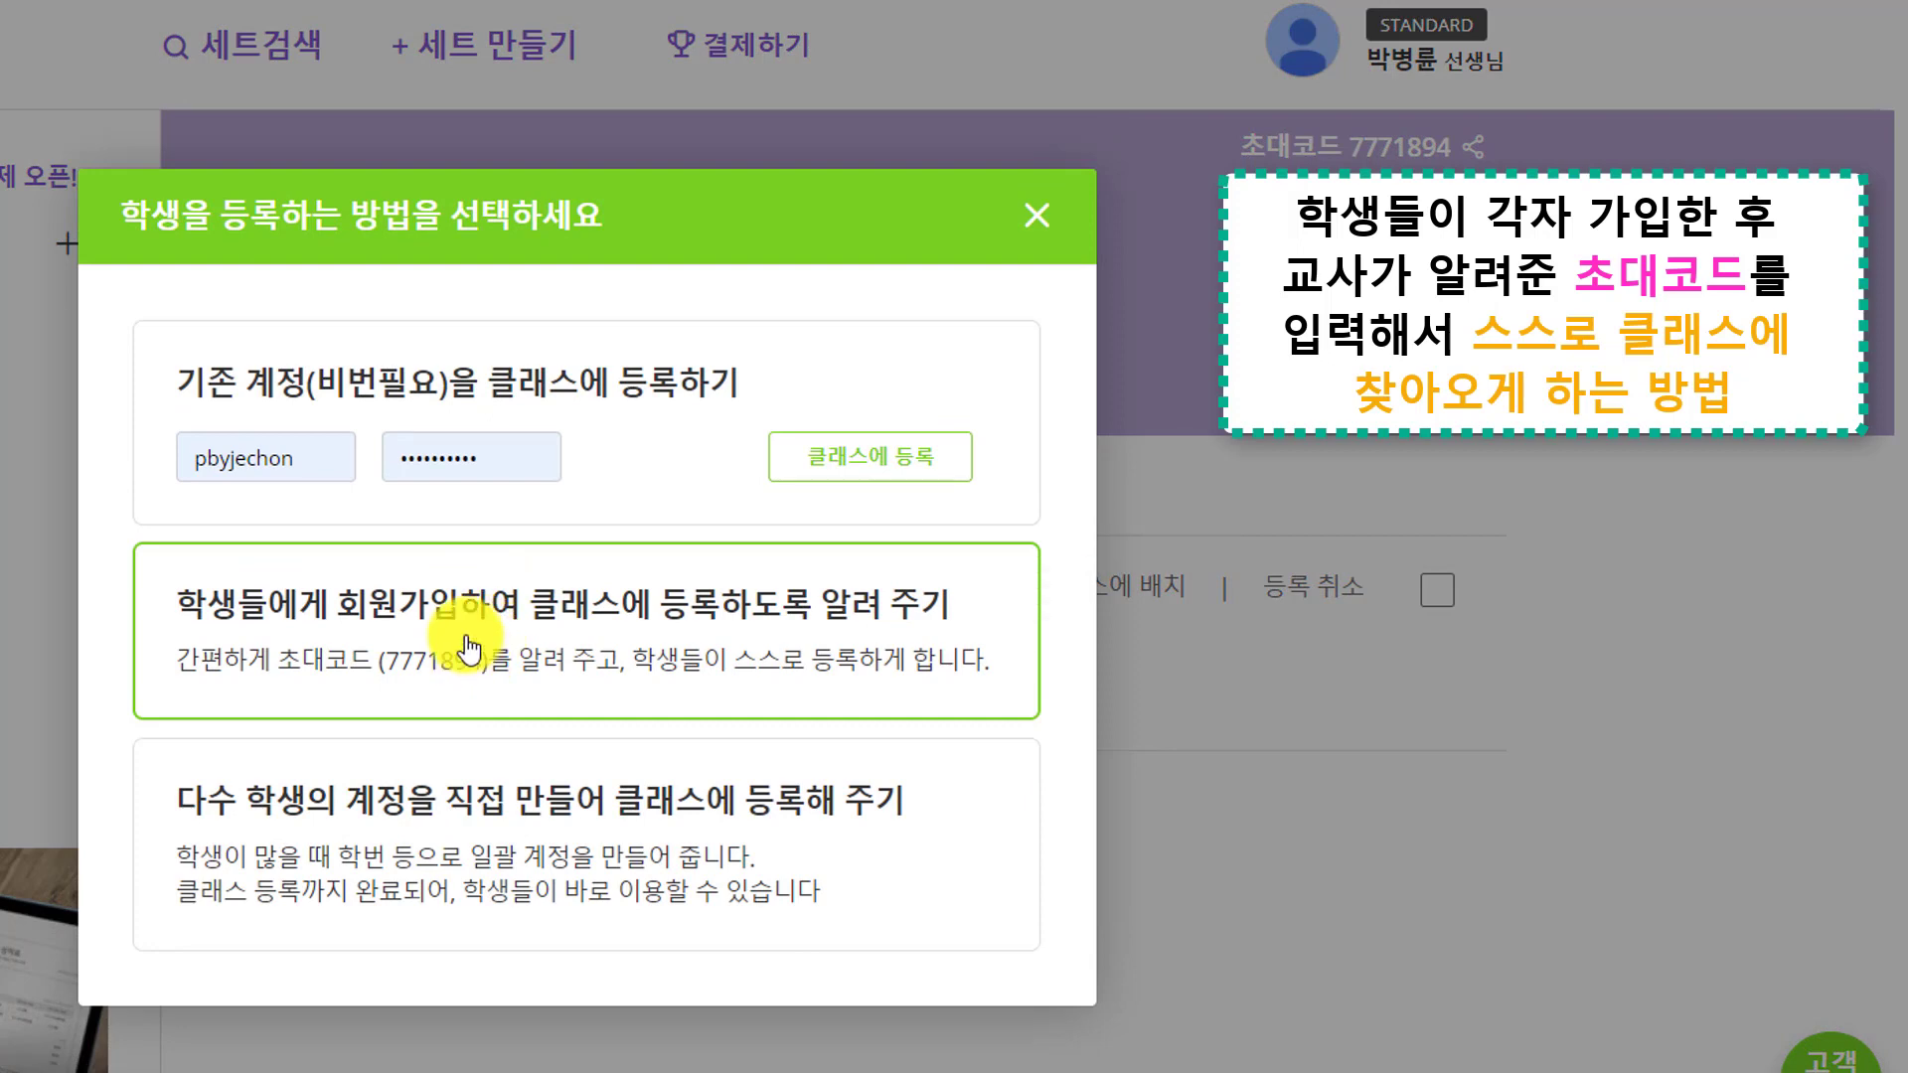
left_click(469, 651)
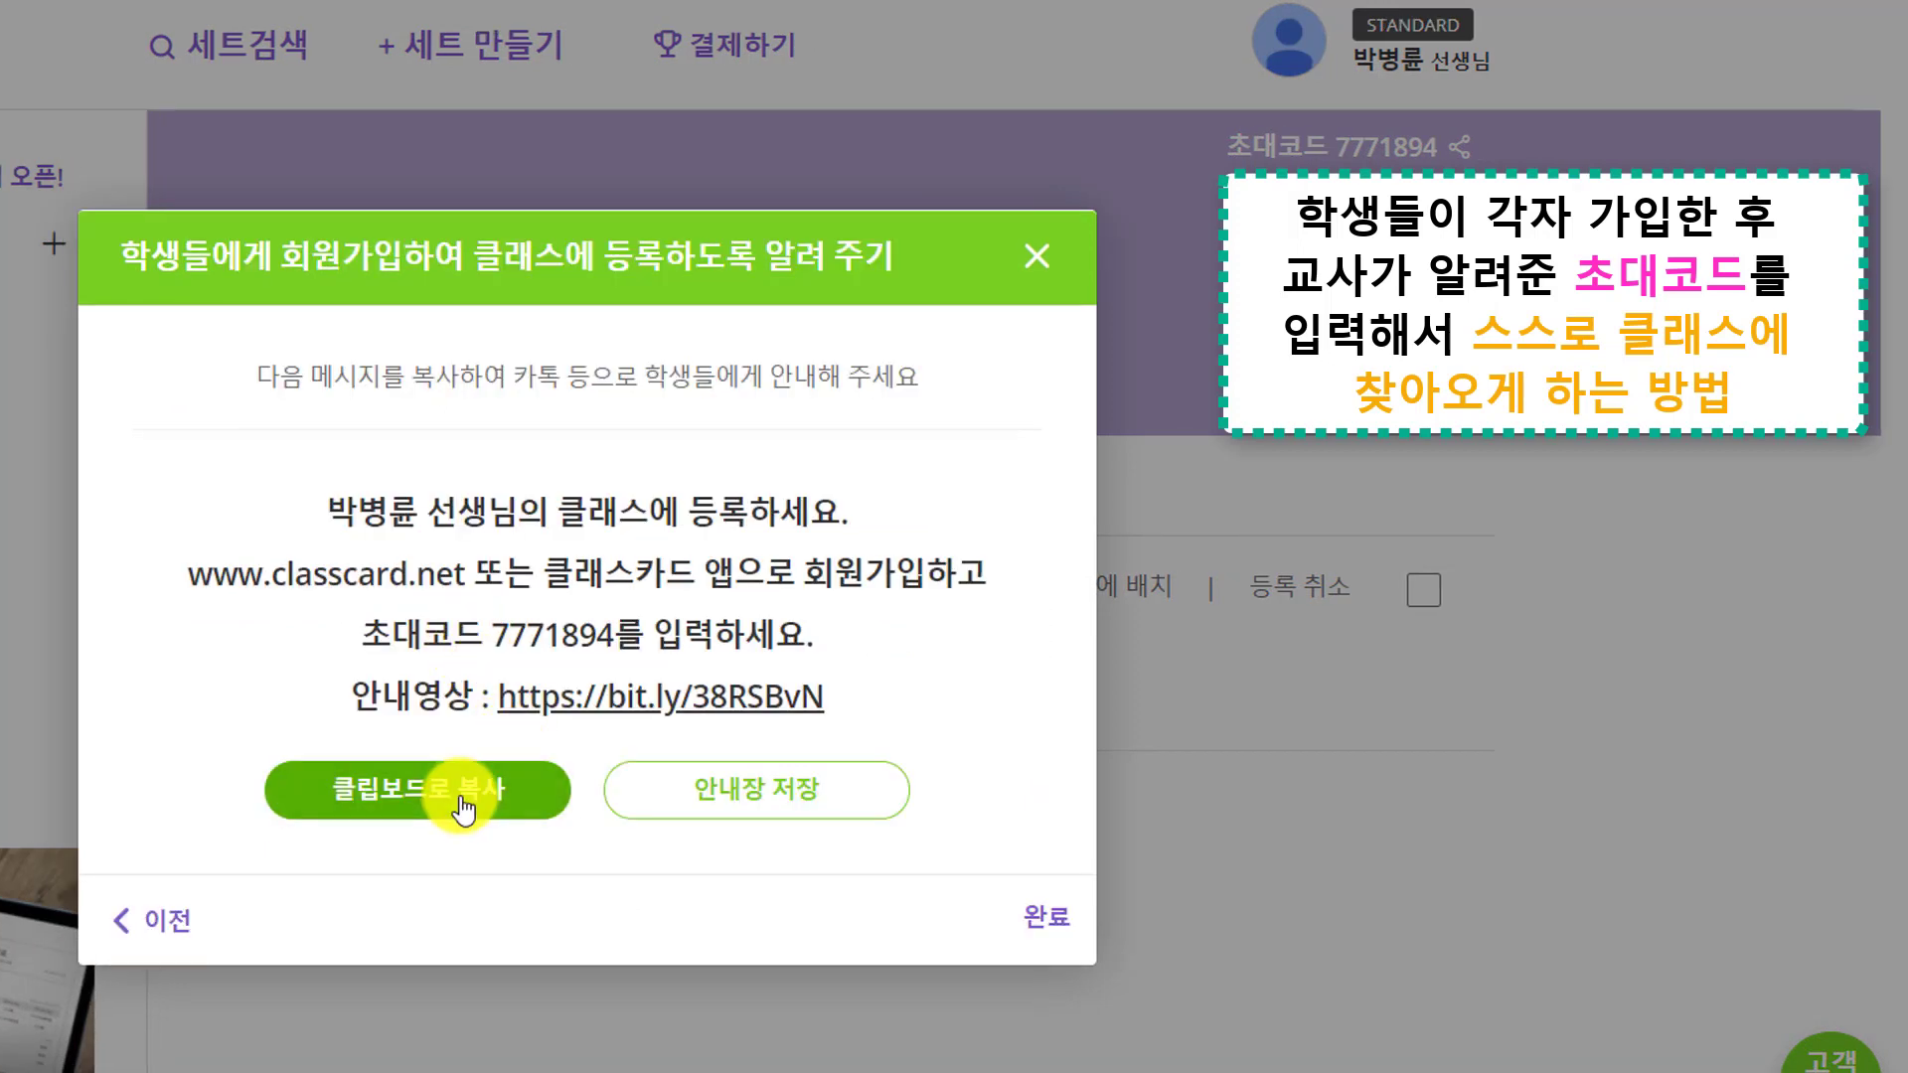
left_click(566, 788)
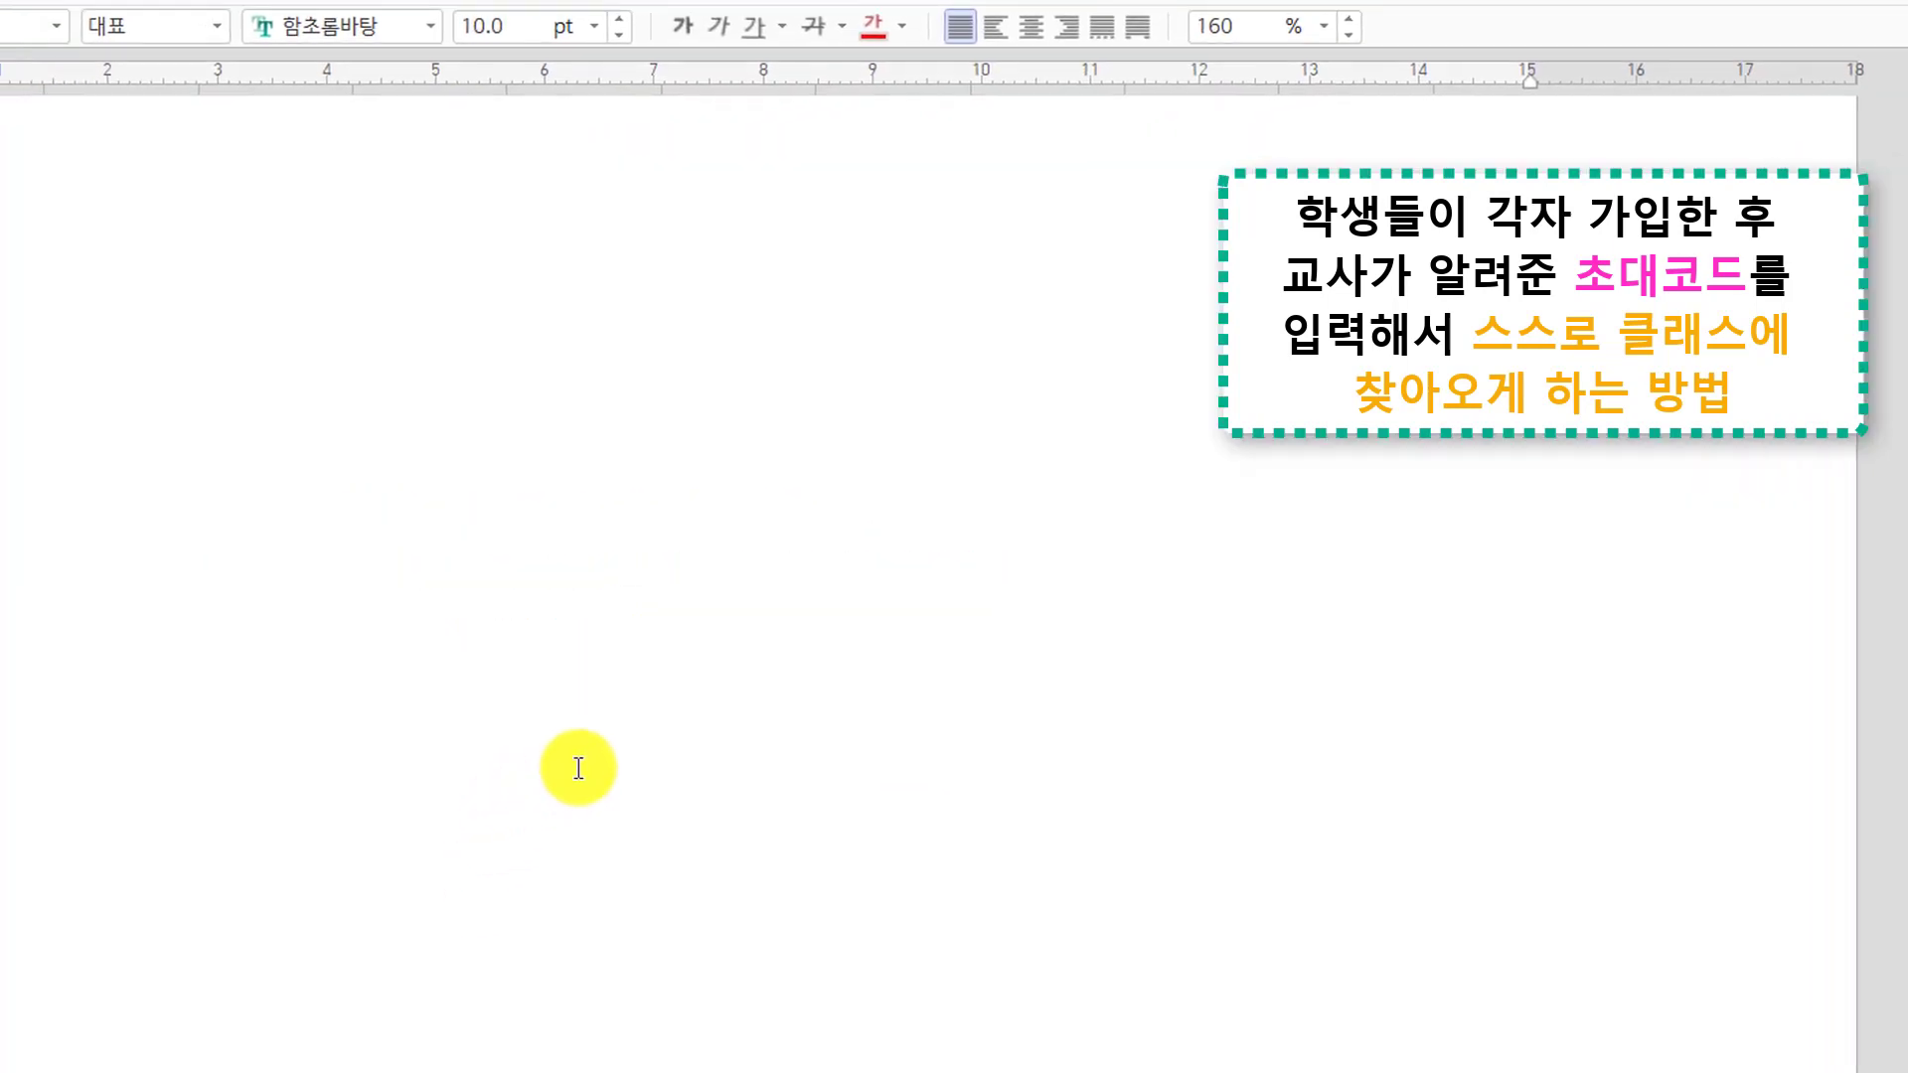
Paste the invite message and make its bit.ly guide-video address a working hyperlink, testing it
key("ctrl+v")
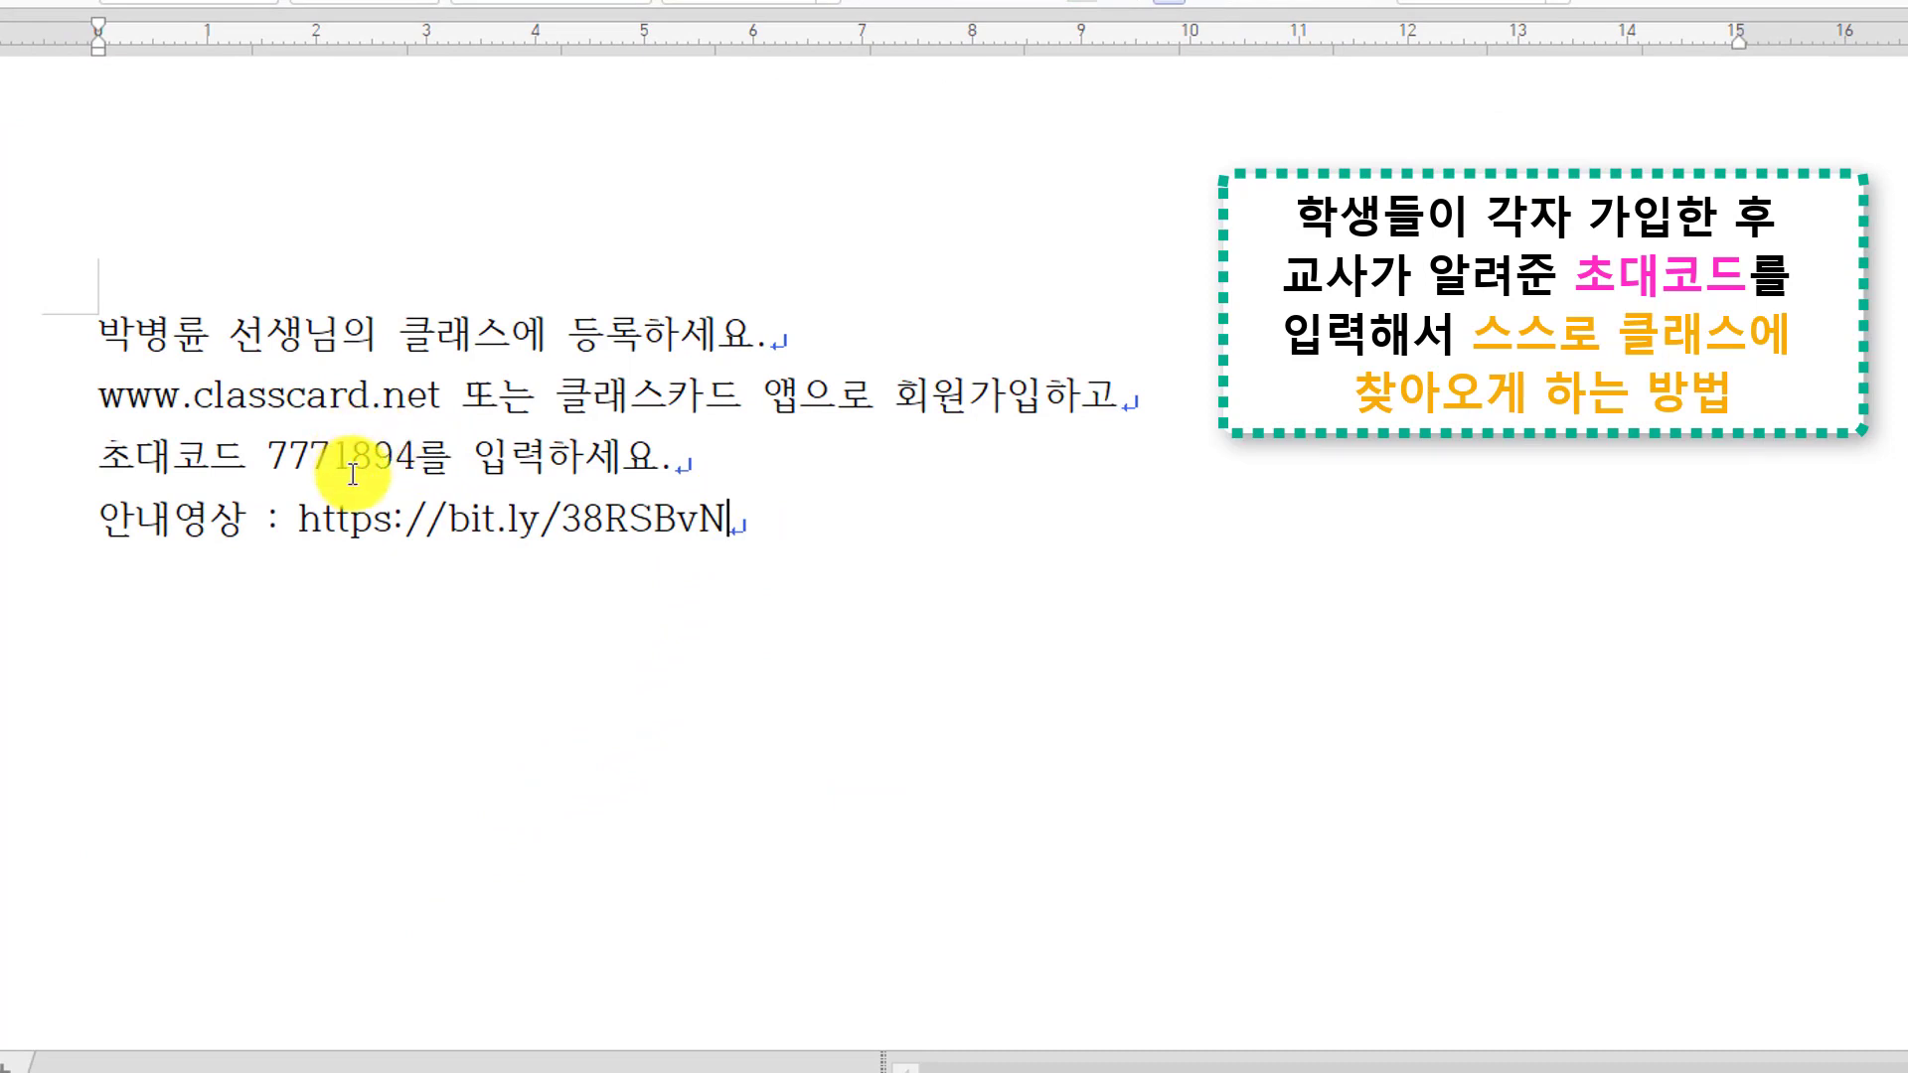
left_click(750, 513)
key("Return")
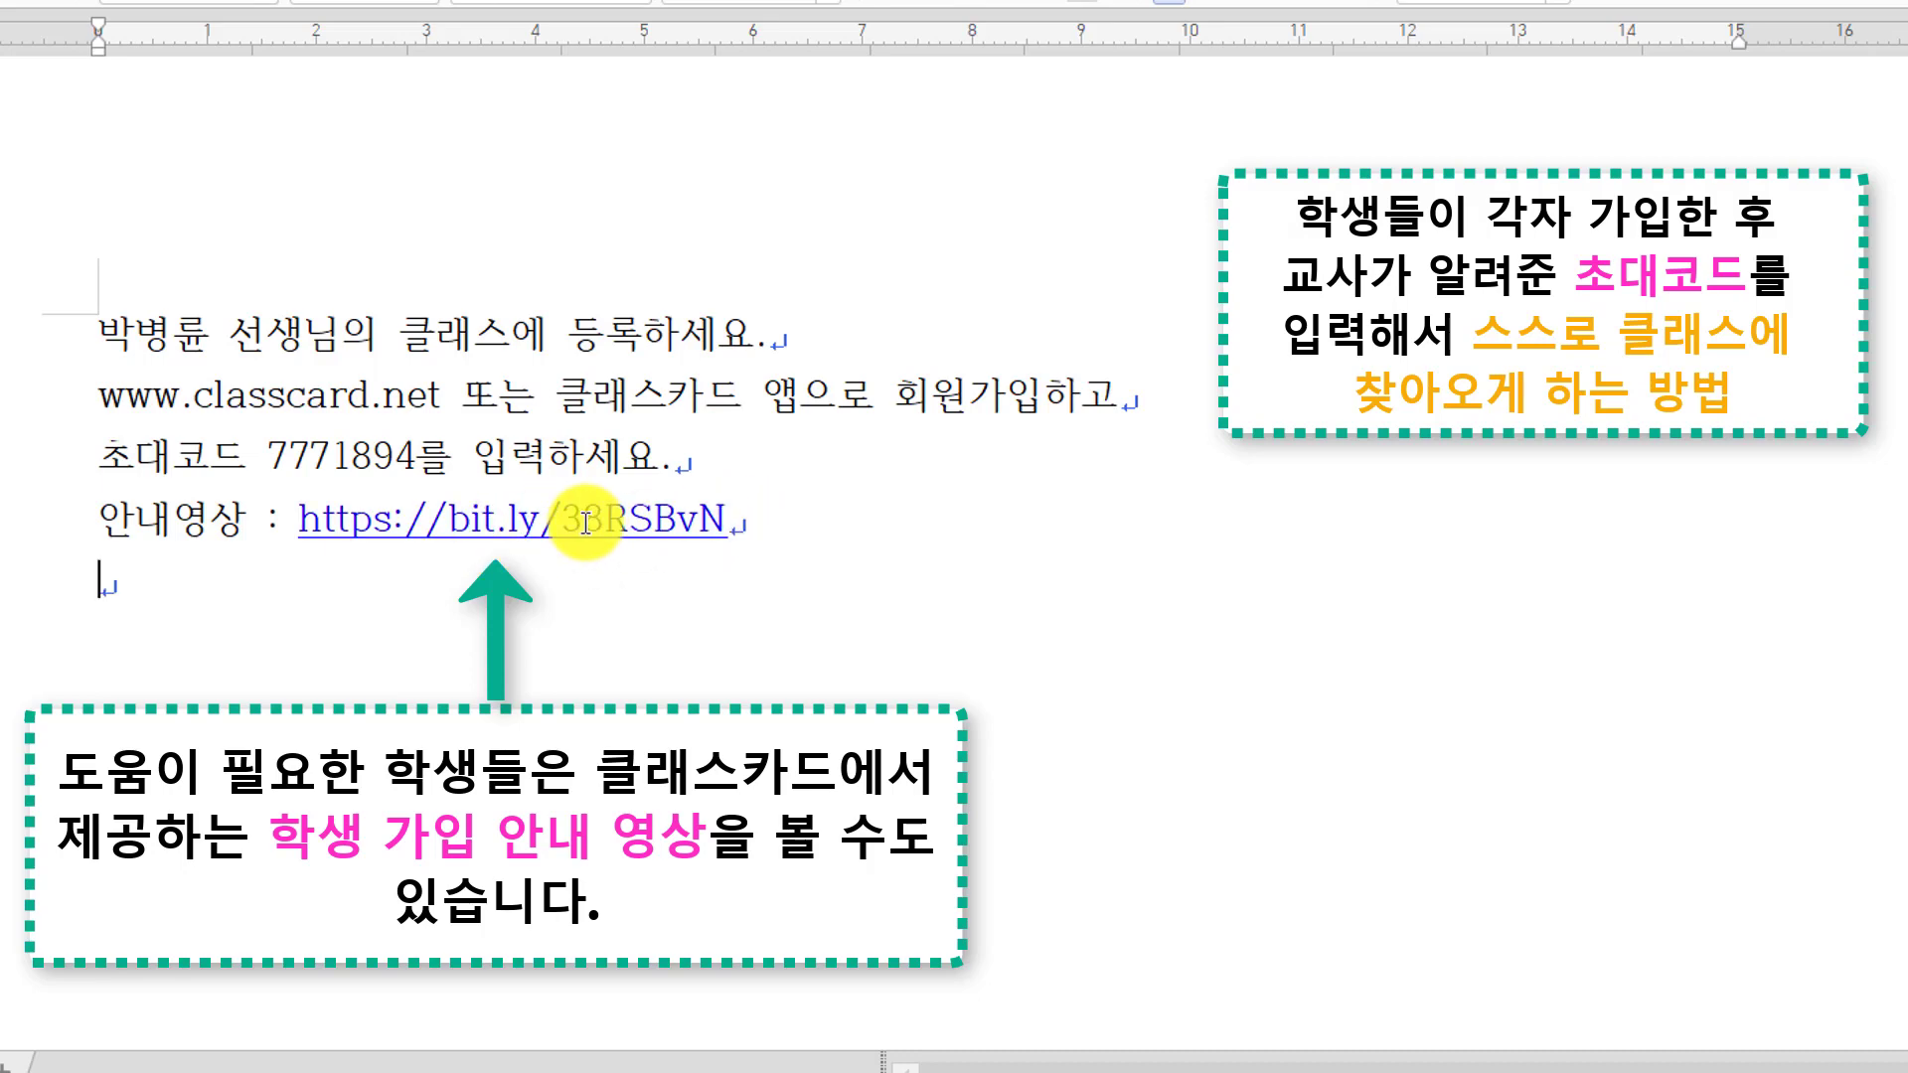
left_click(527, 537, "ctrl")
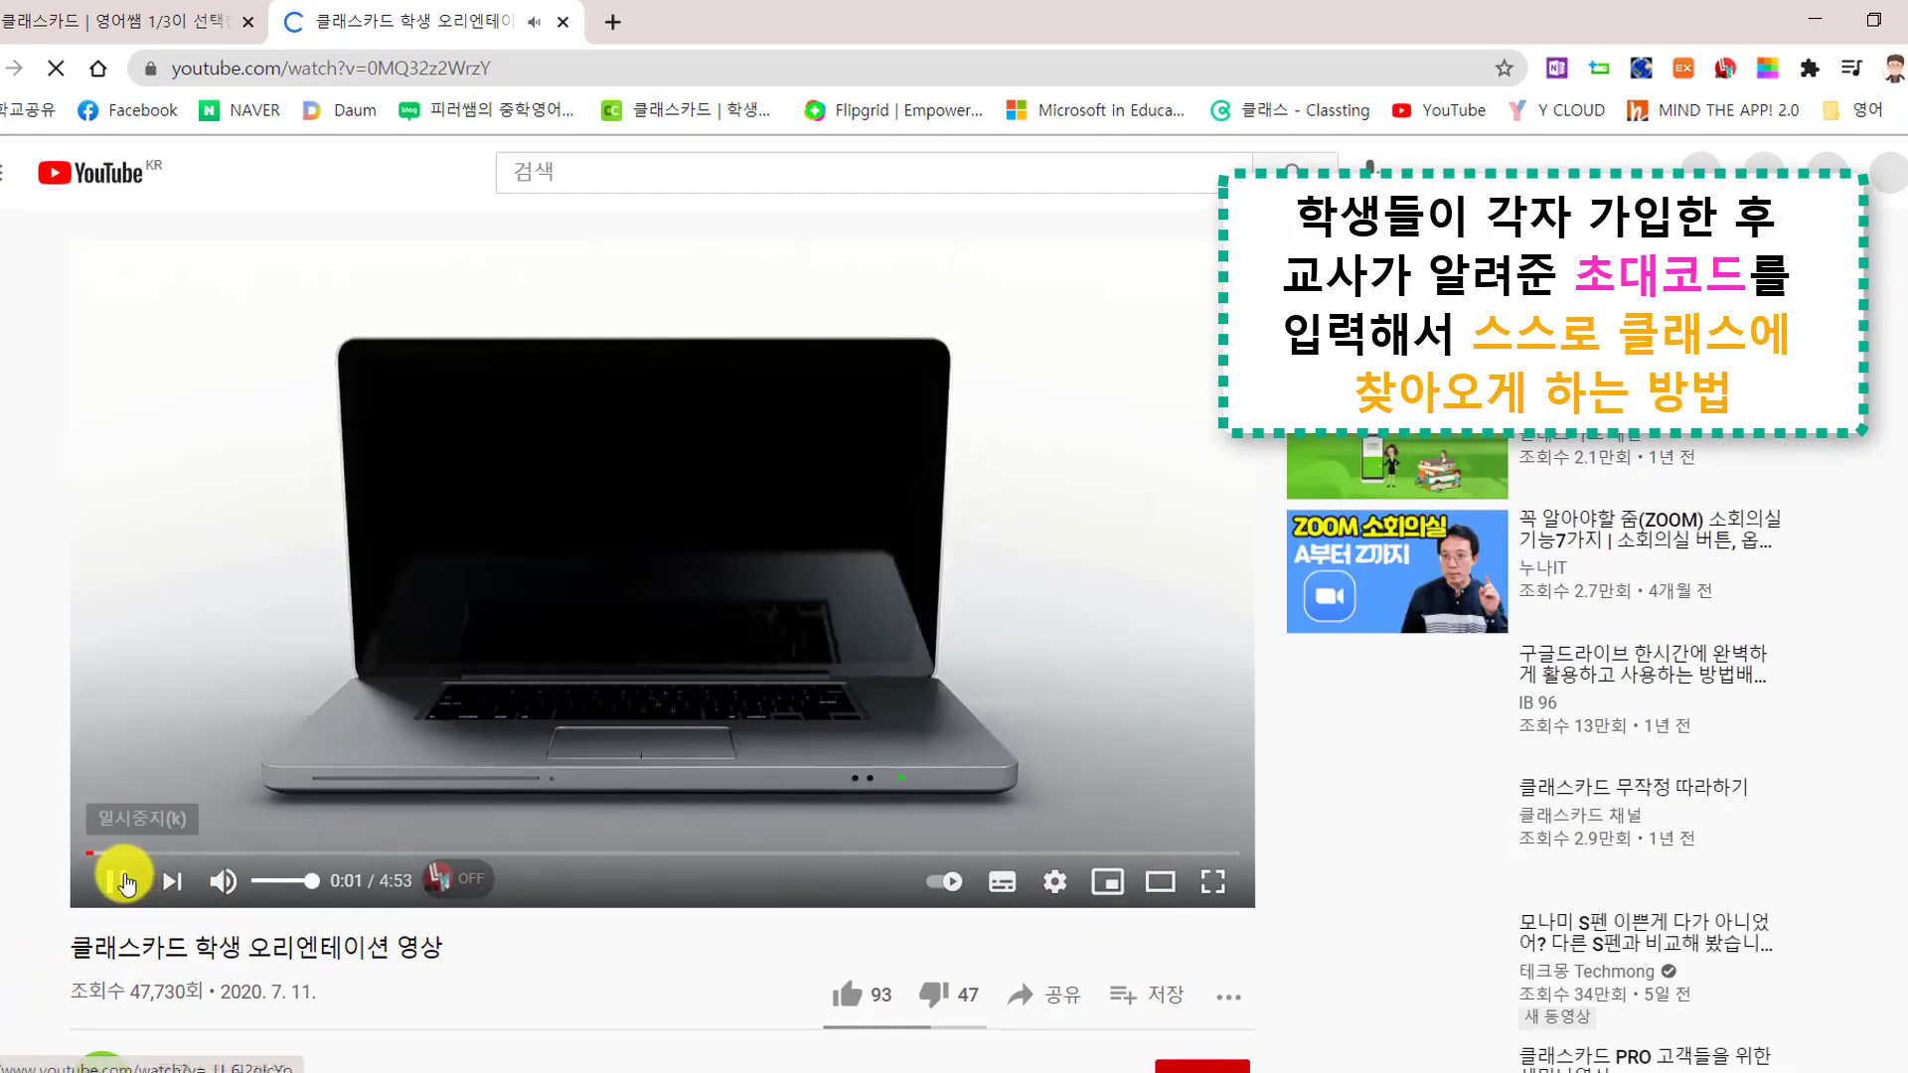
key("ctrl+w")
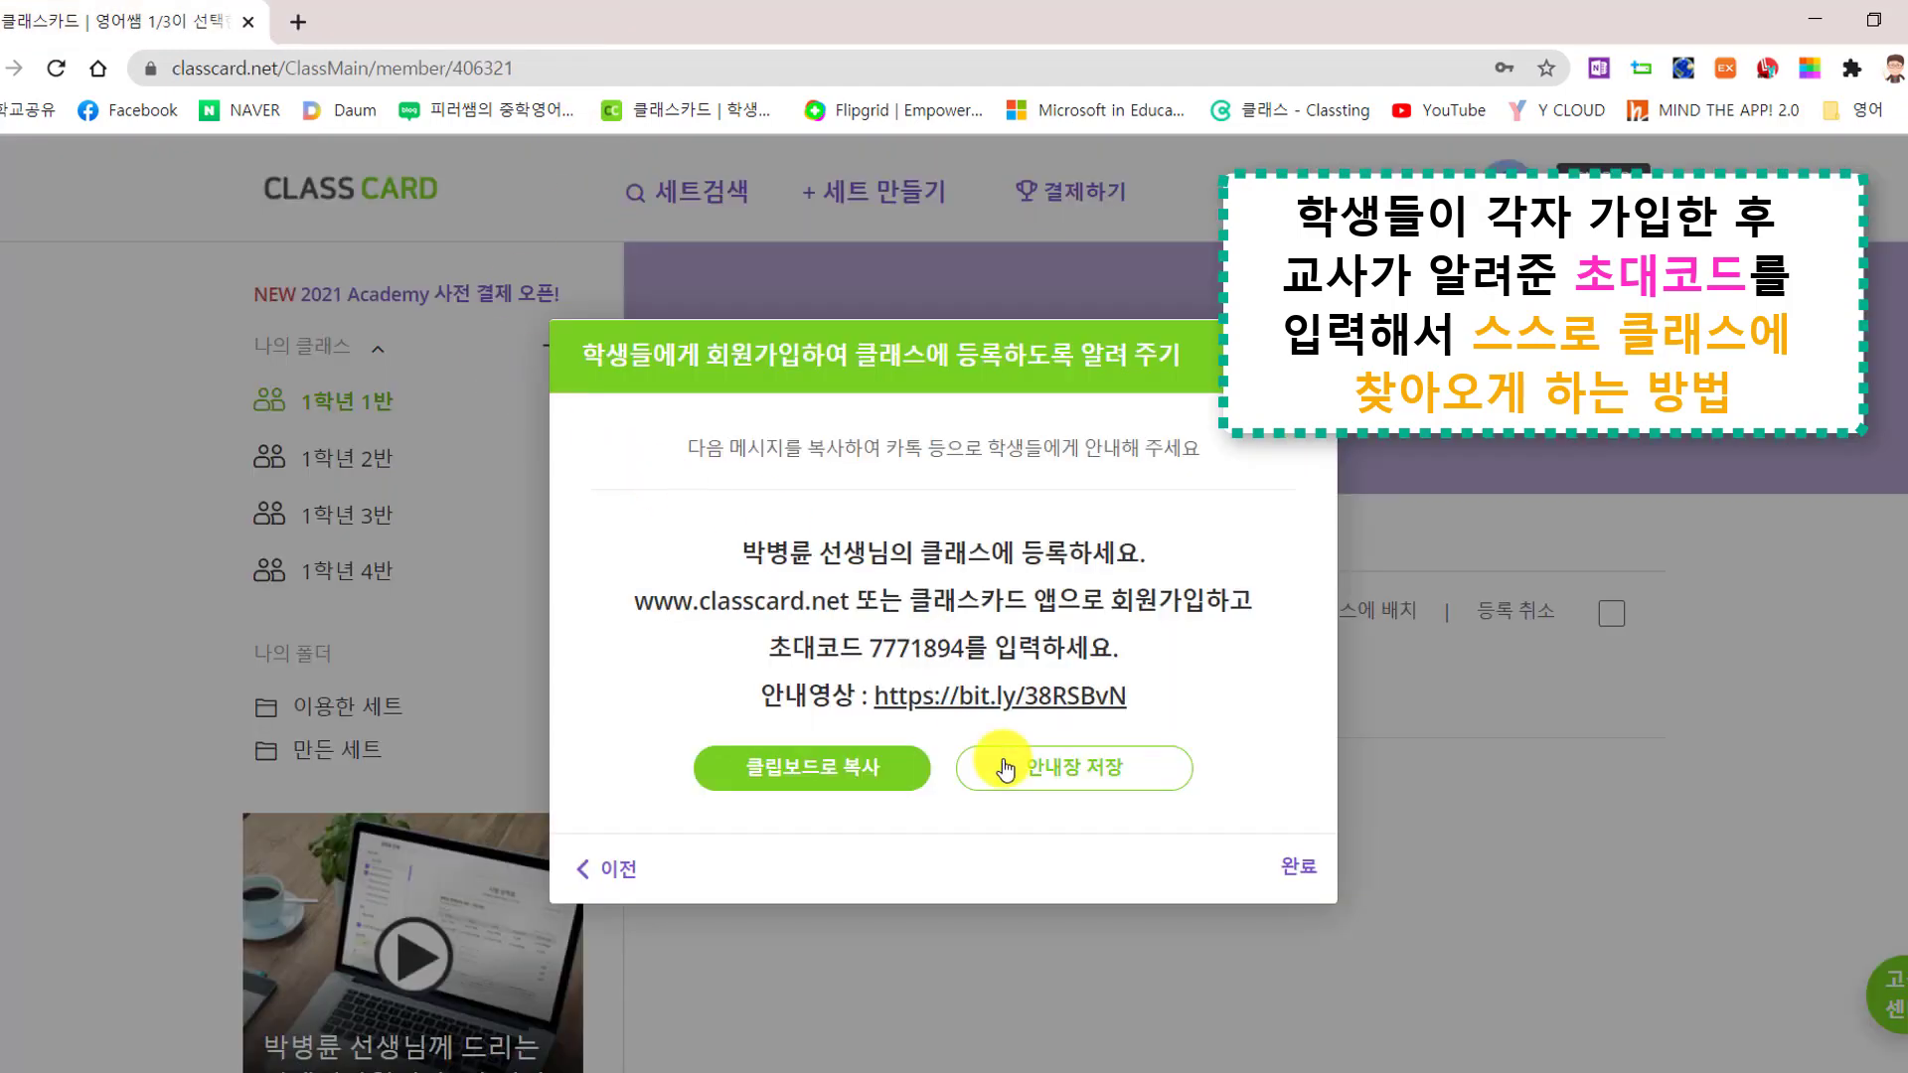
Back in ClassCard, close the invite dialog and open the '+ 학생 등록' registration choices
mouse_move(732, 1072)
left_click(732, 999)
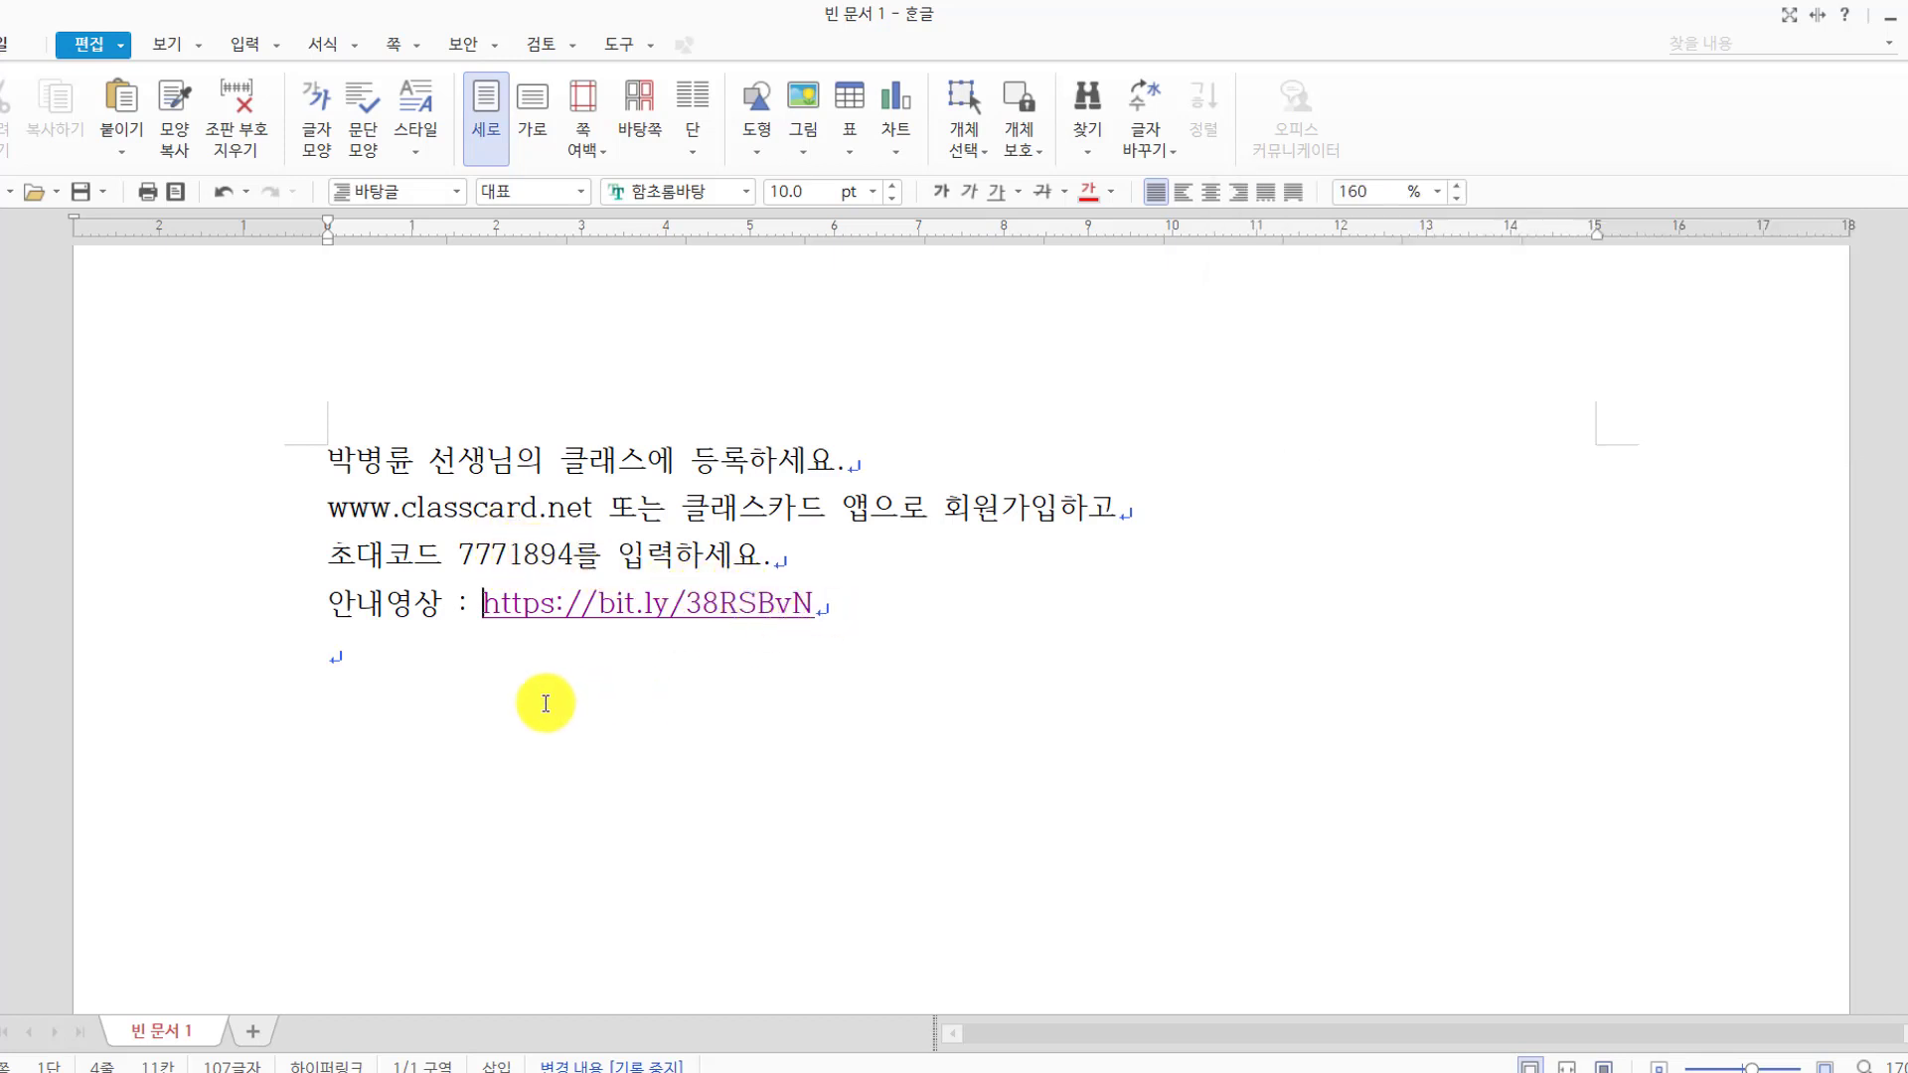
left_click(802, 1069)
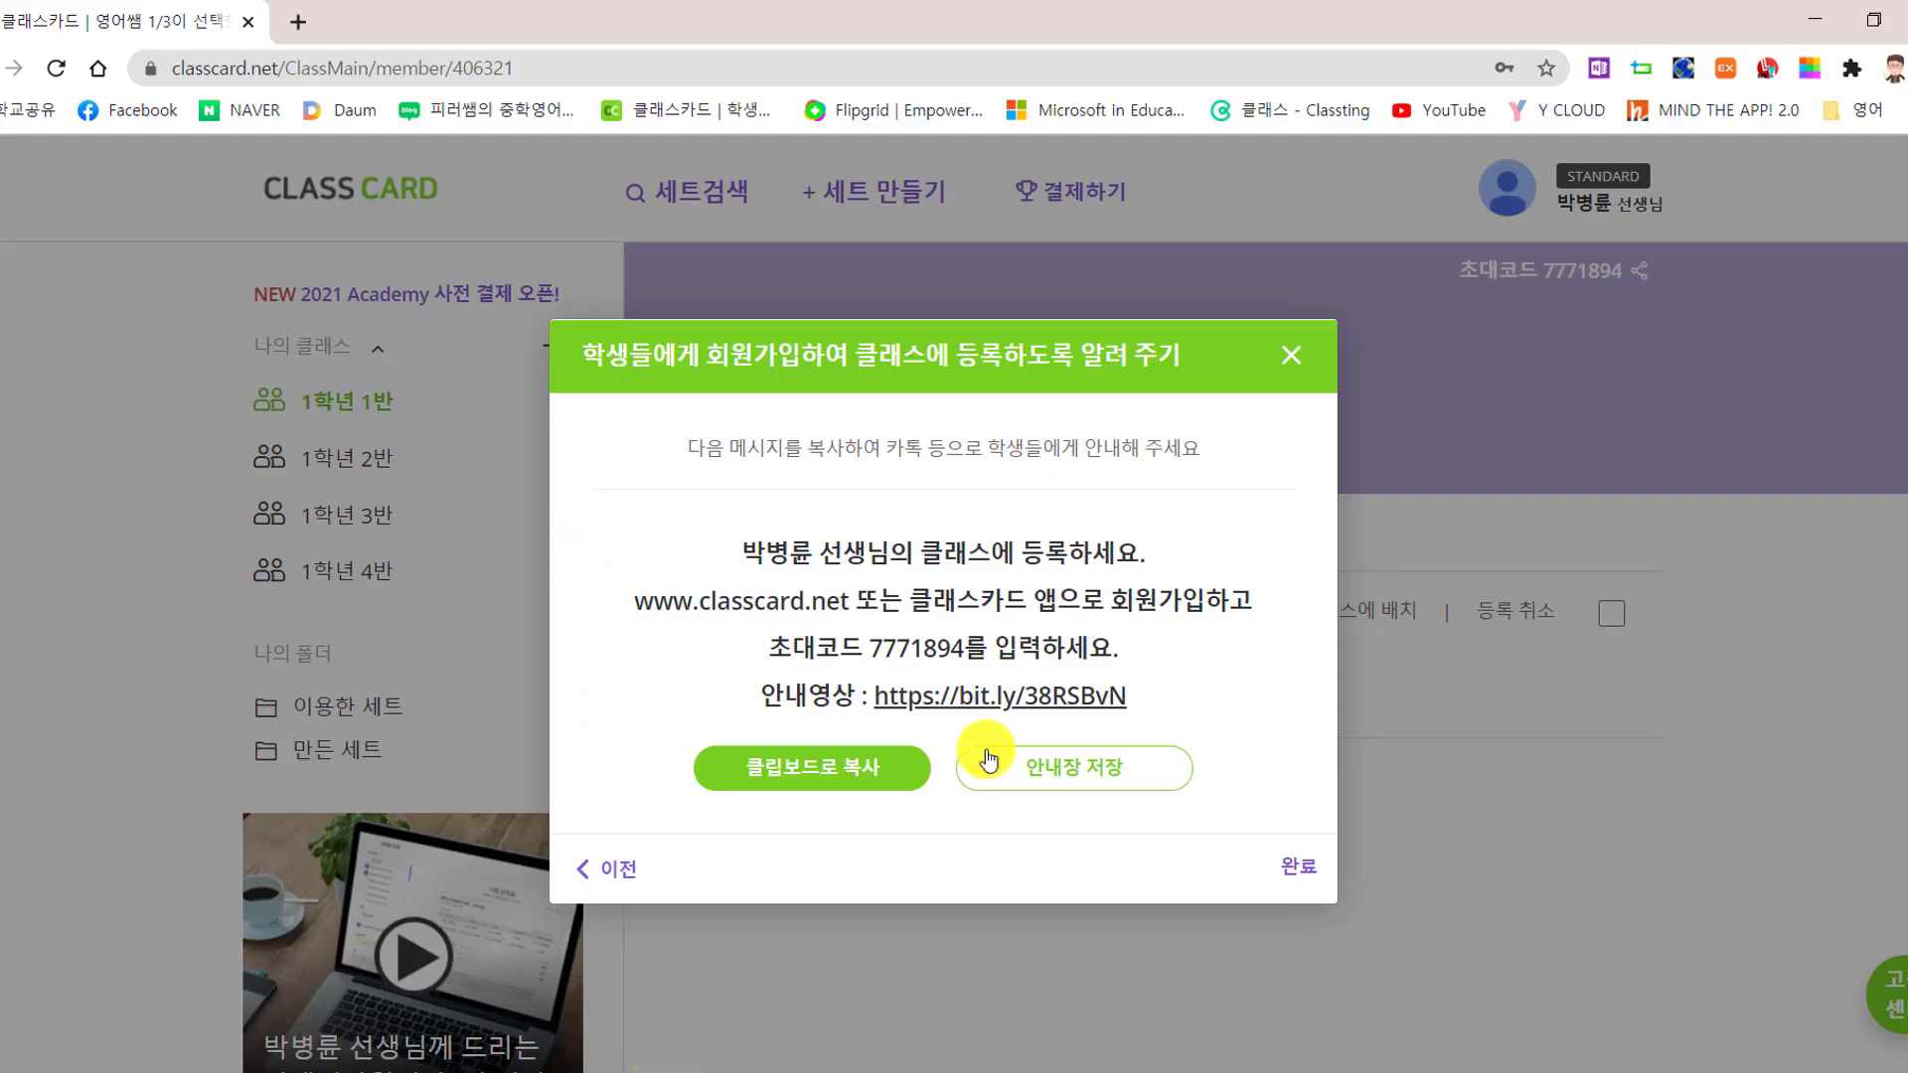
left_click(1290, 359)
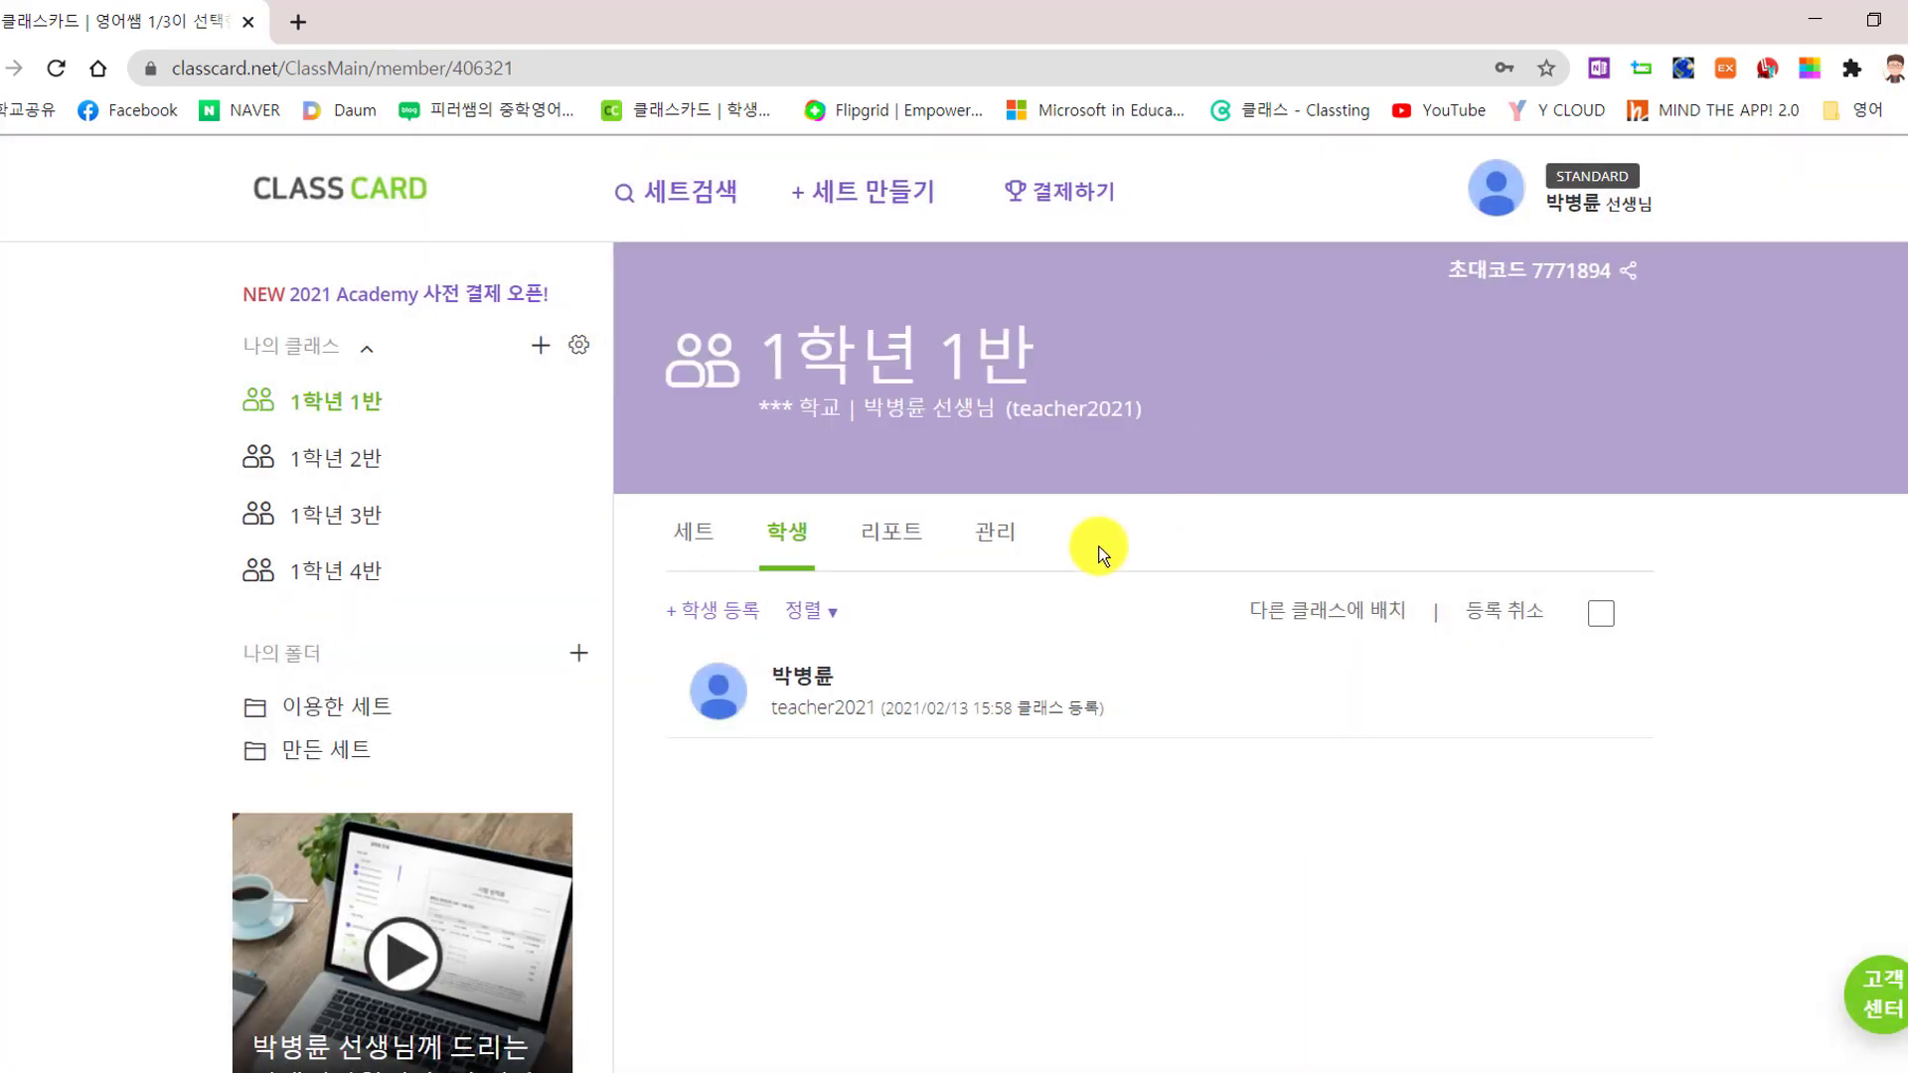
left_click(711, 606)
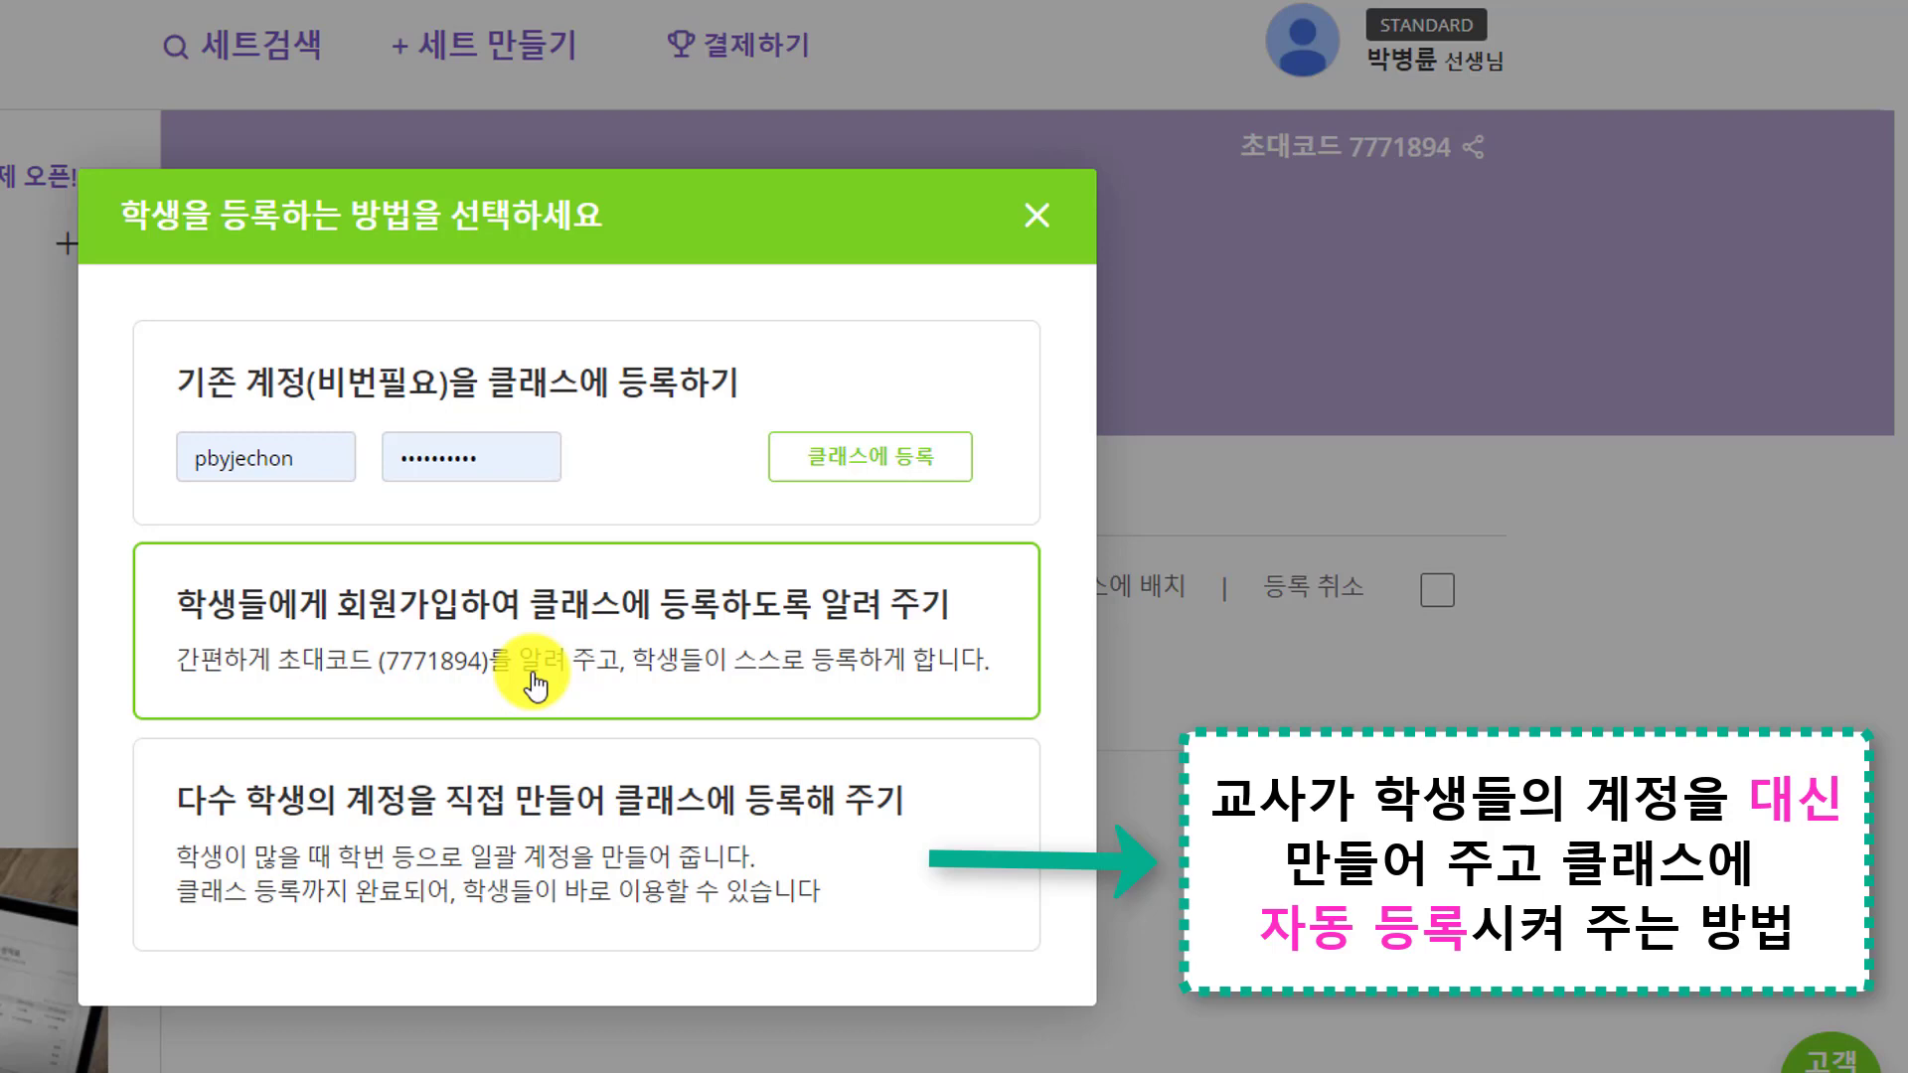
Choose direct account creation, fill in a sample student's name, ID and password, then switch to bulk creation
left_click(557, 832)
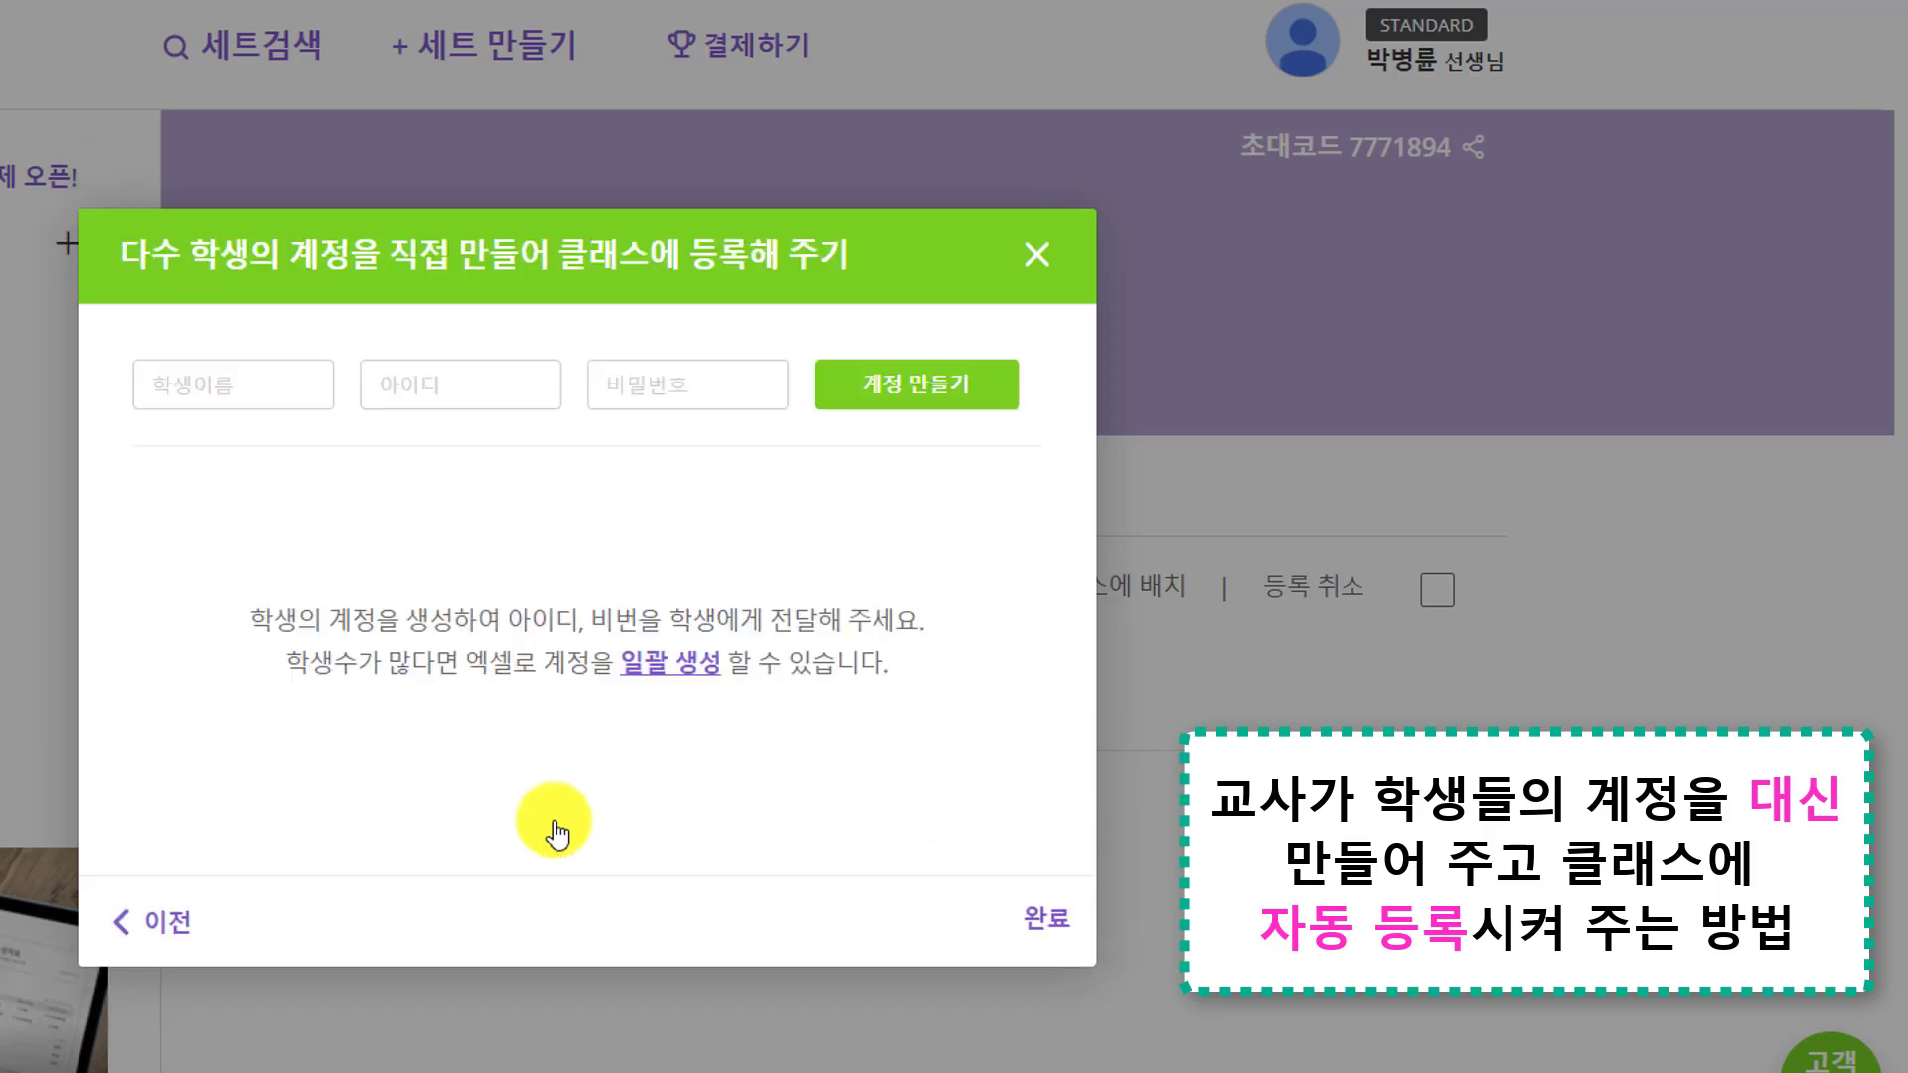
left_click(316, 374)
type("나학생")
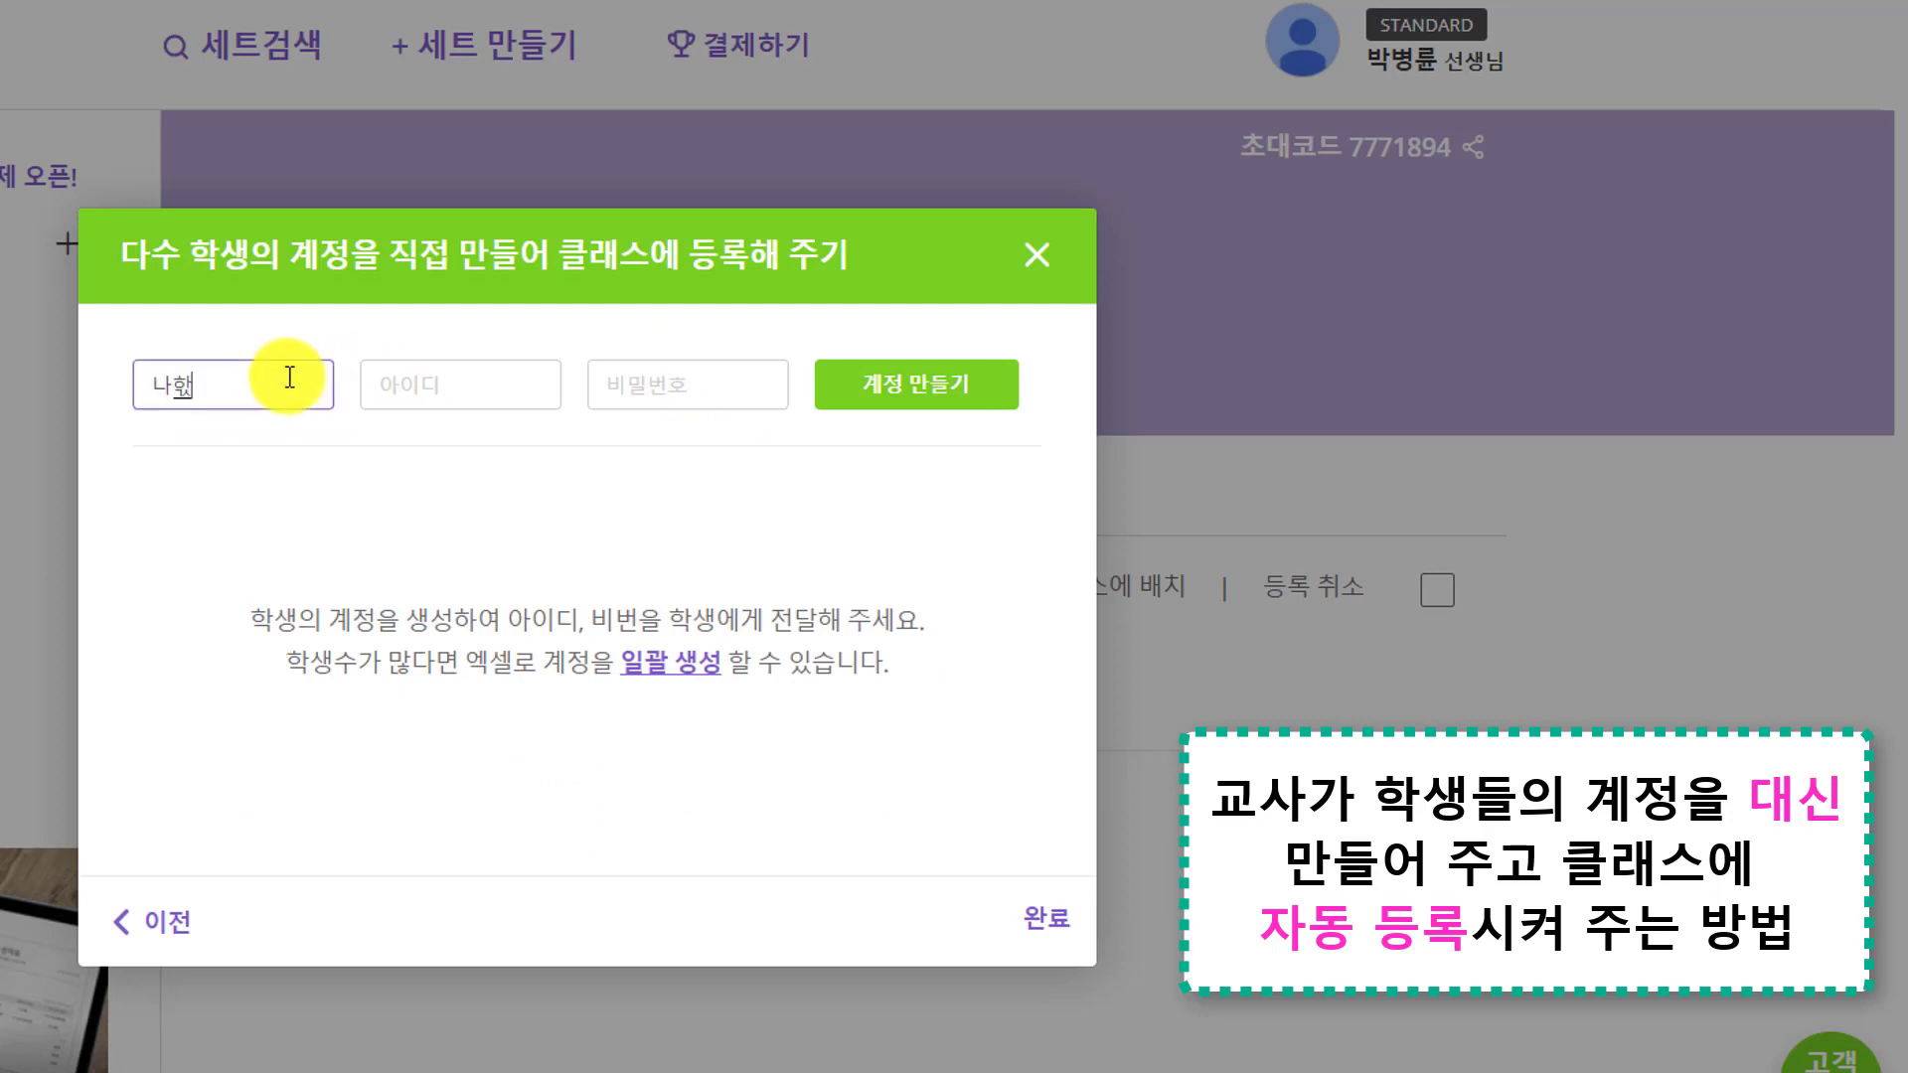
key("Tab")
type("iamastudent")
key("Tab")
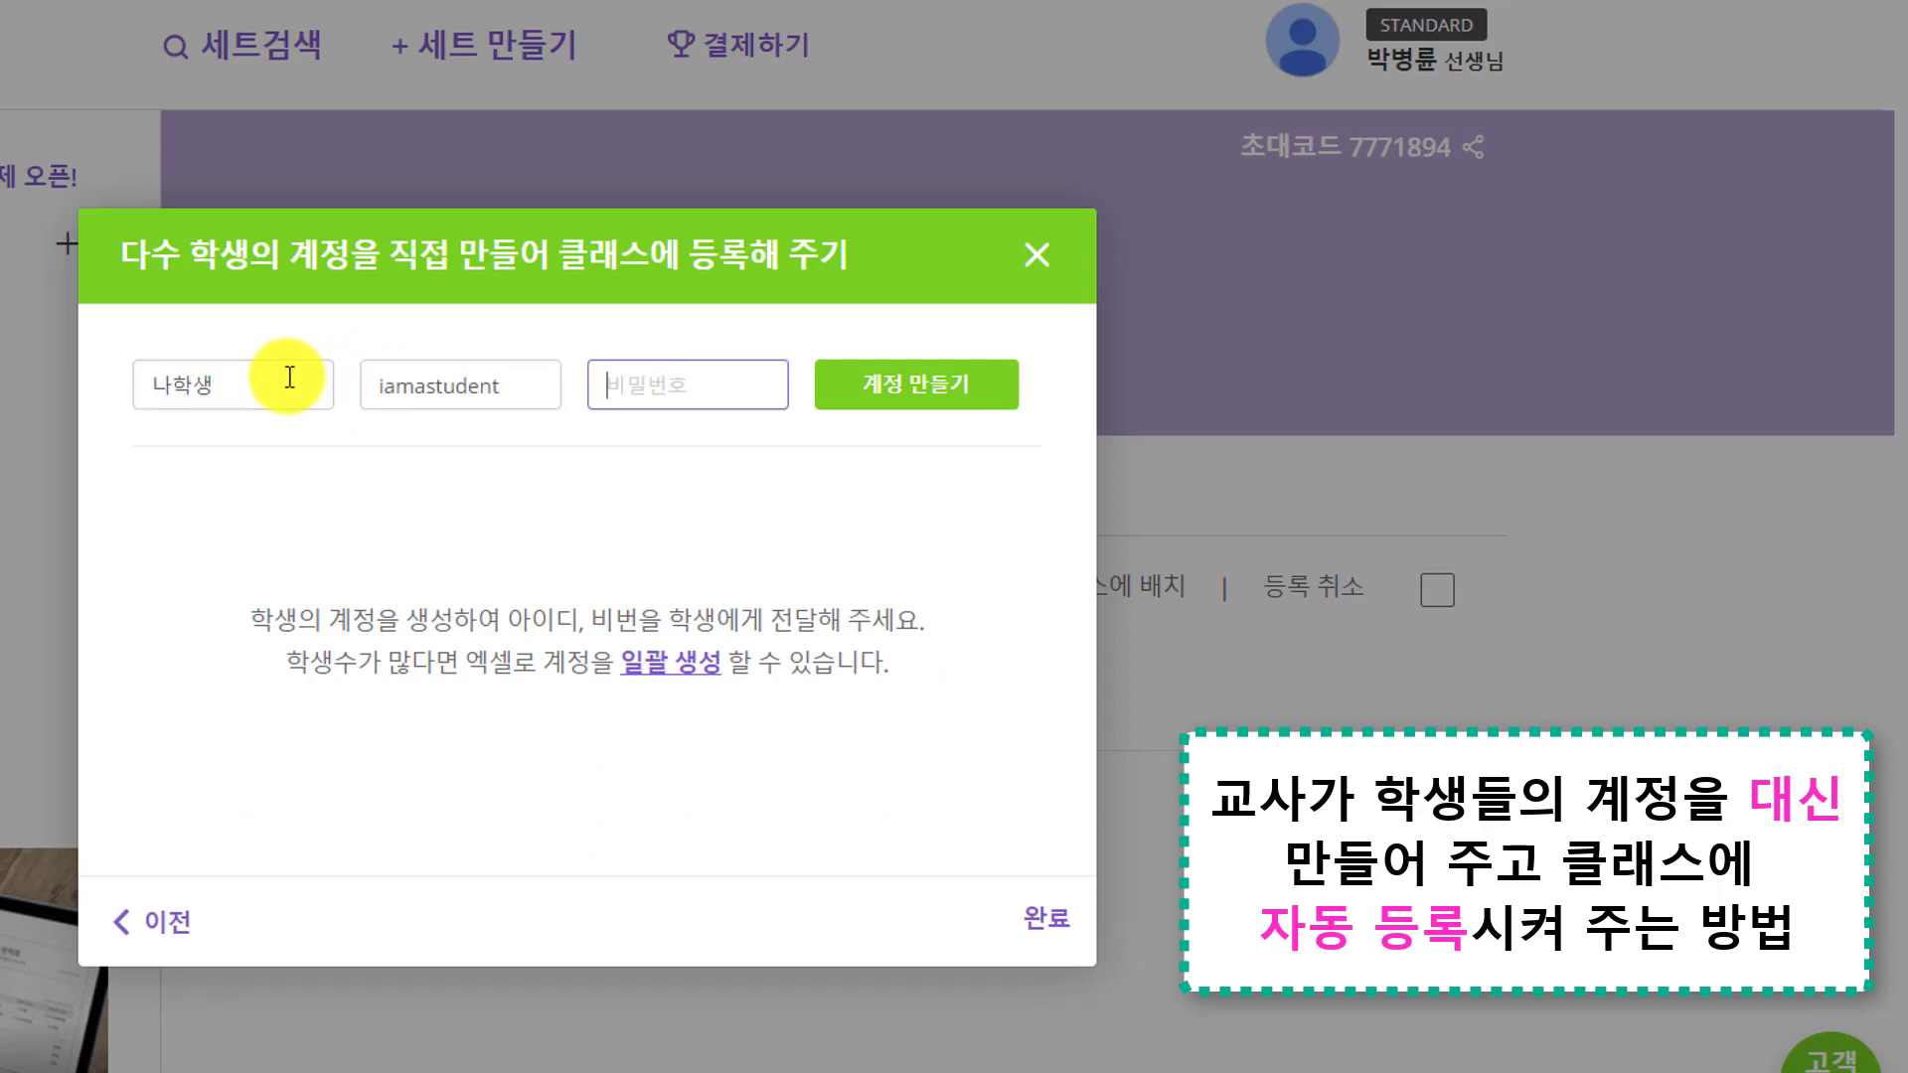
type("012345")
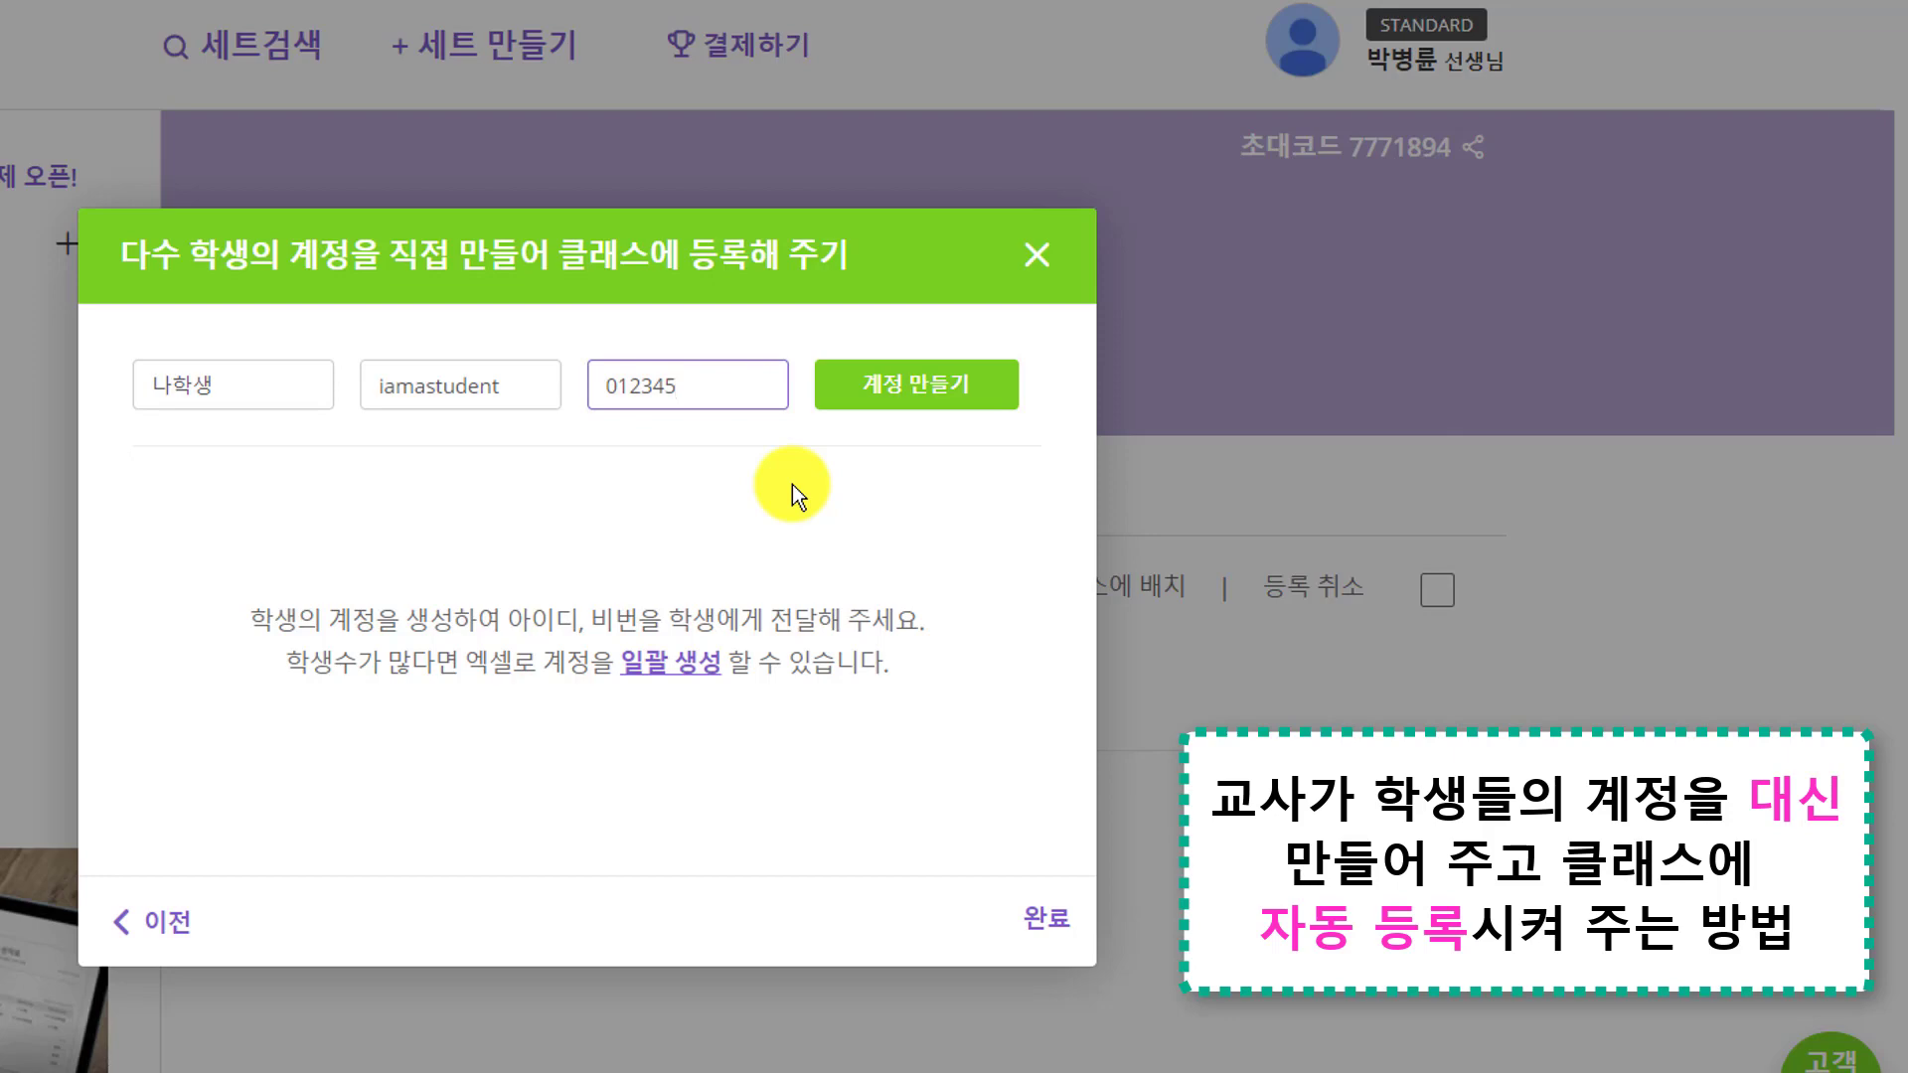
left_click(676, 662)
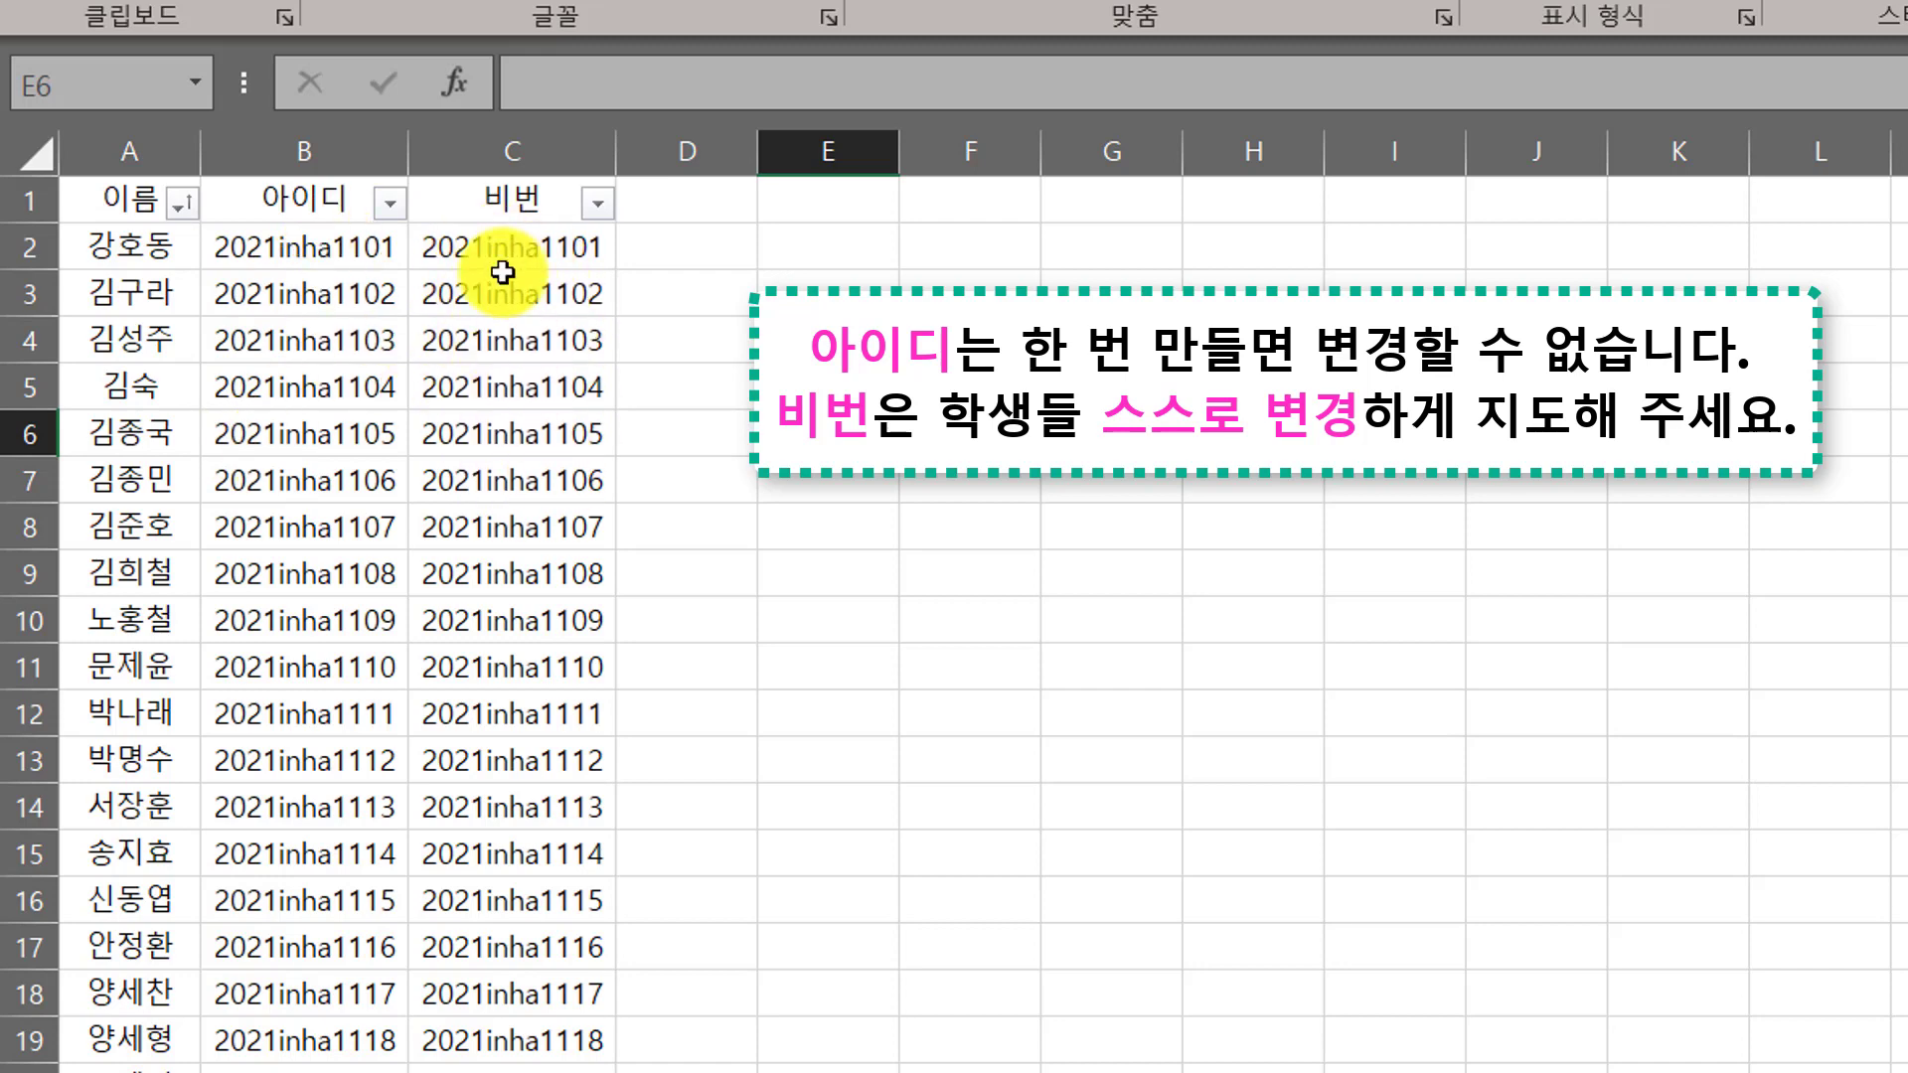
Copy Excel rows A2:C6 with five students' names, IDs and passwords into ClassCard's bulk list
left_click_drag(159, 251, 507, 437)
key("ctrl+c")
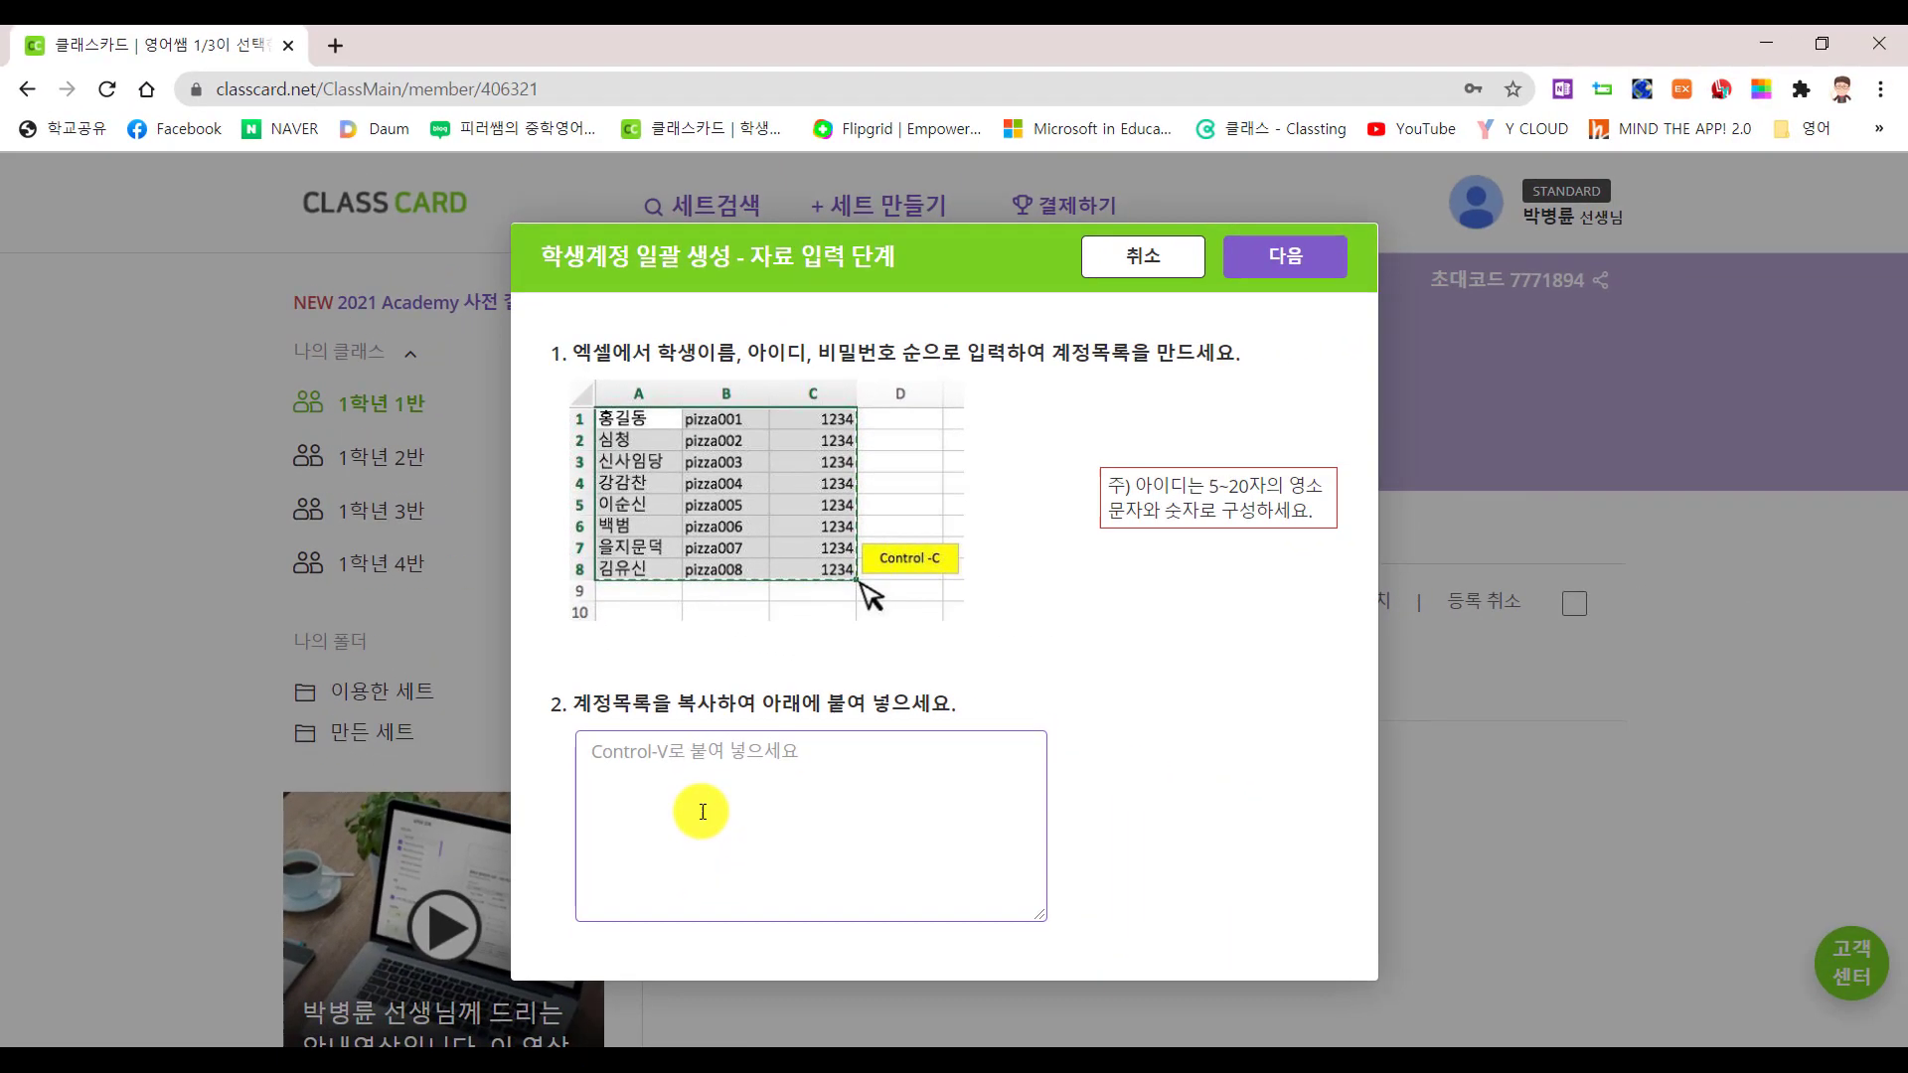
key("ctrl+v")
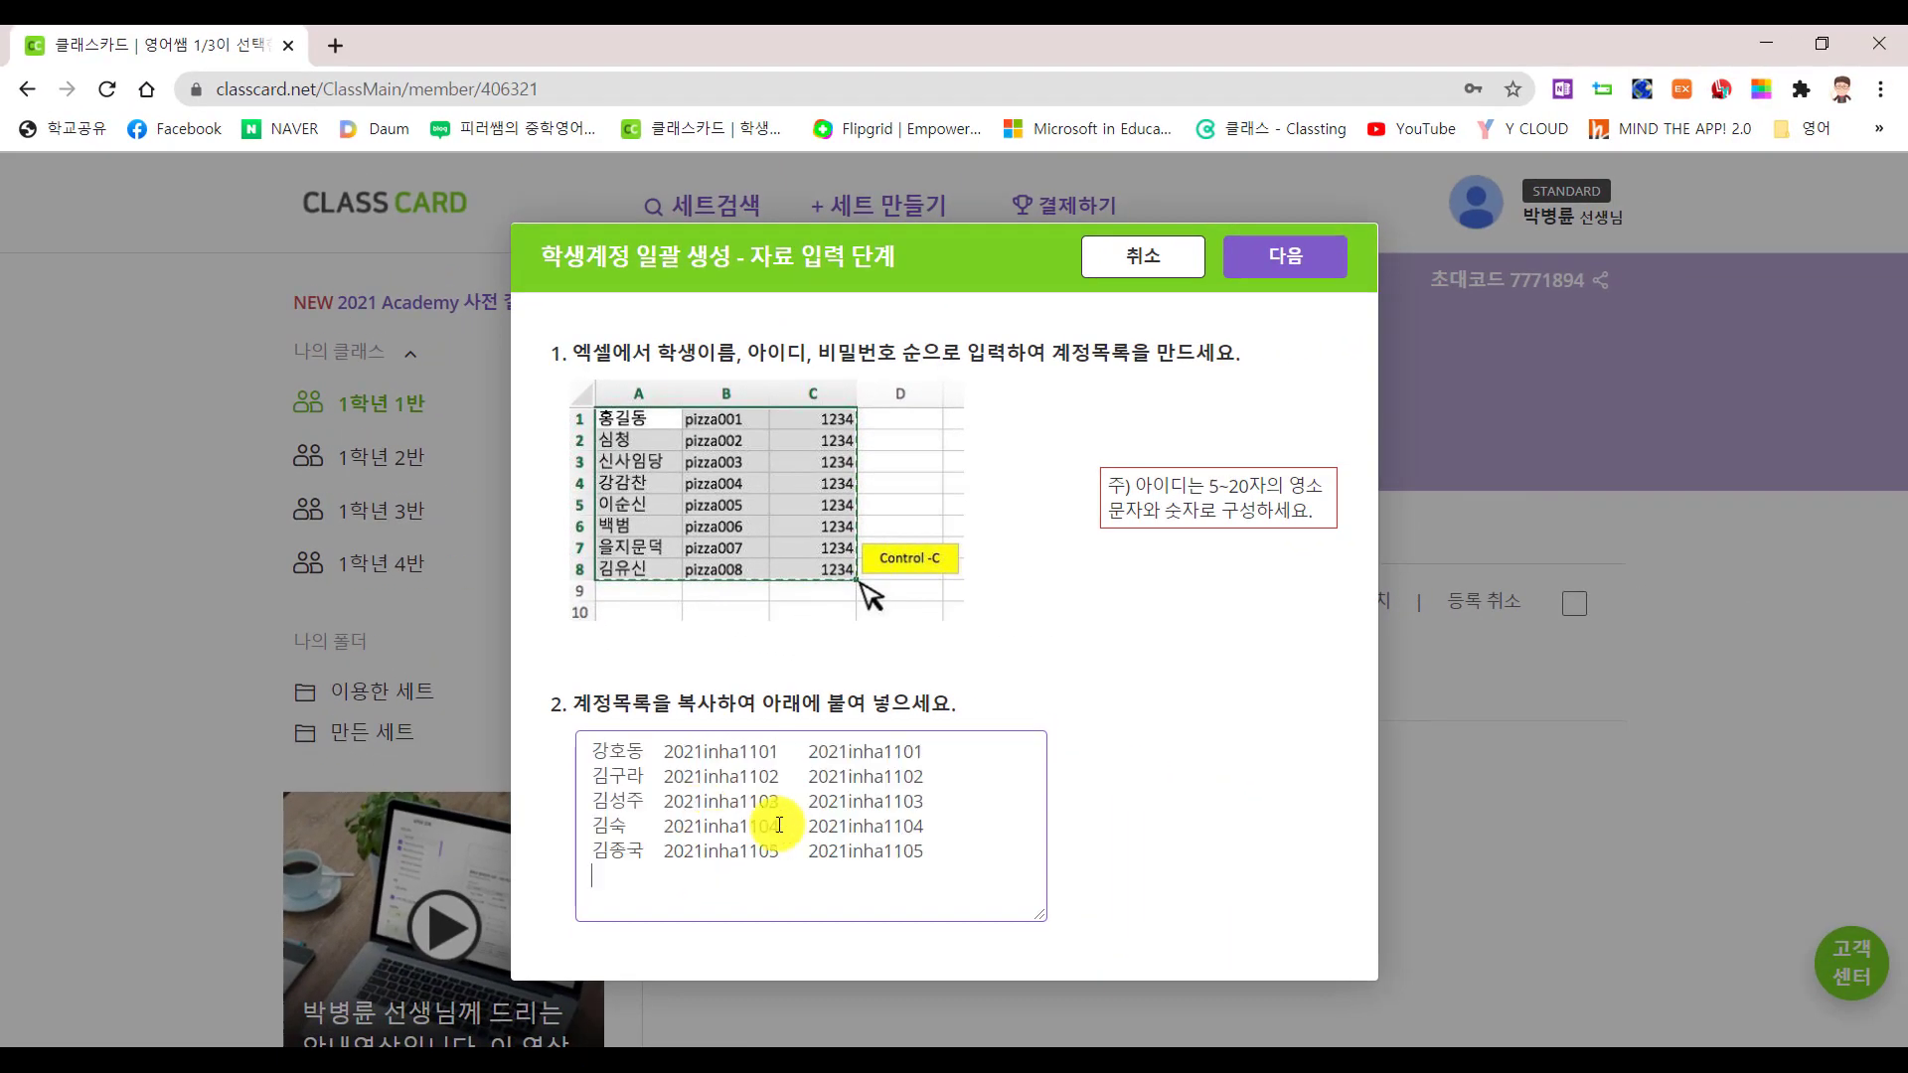
Advance the bulk dialog with 다음 to the account-creation step
left_click(1309, 277)
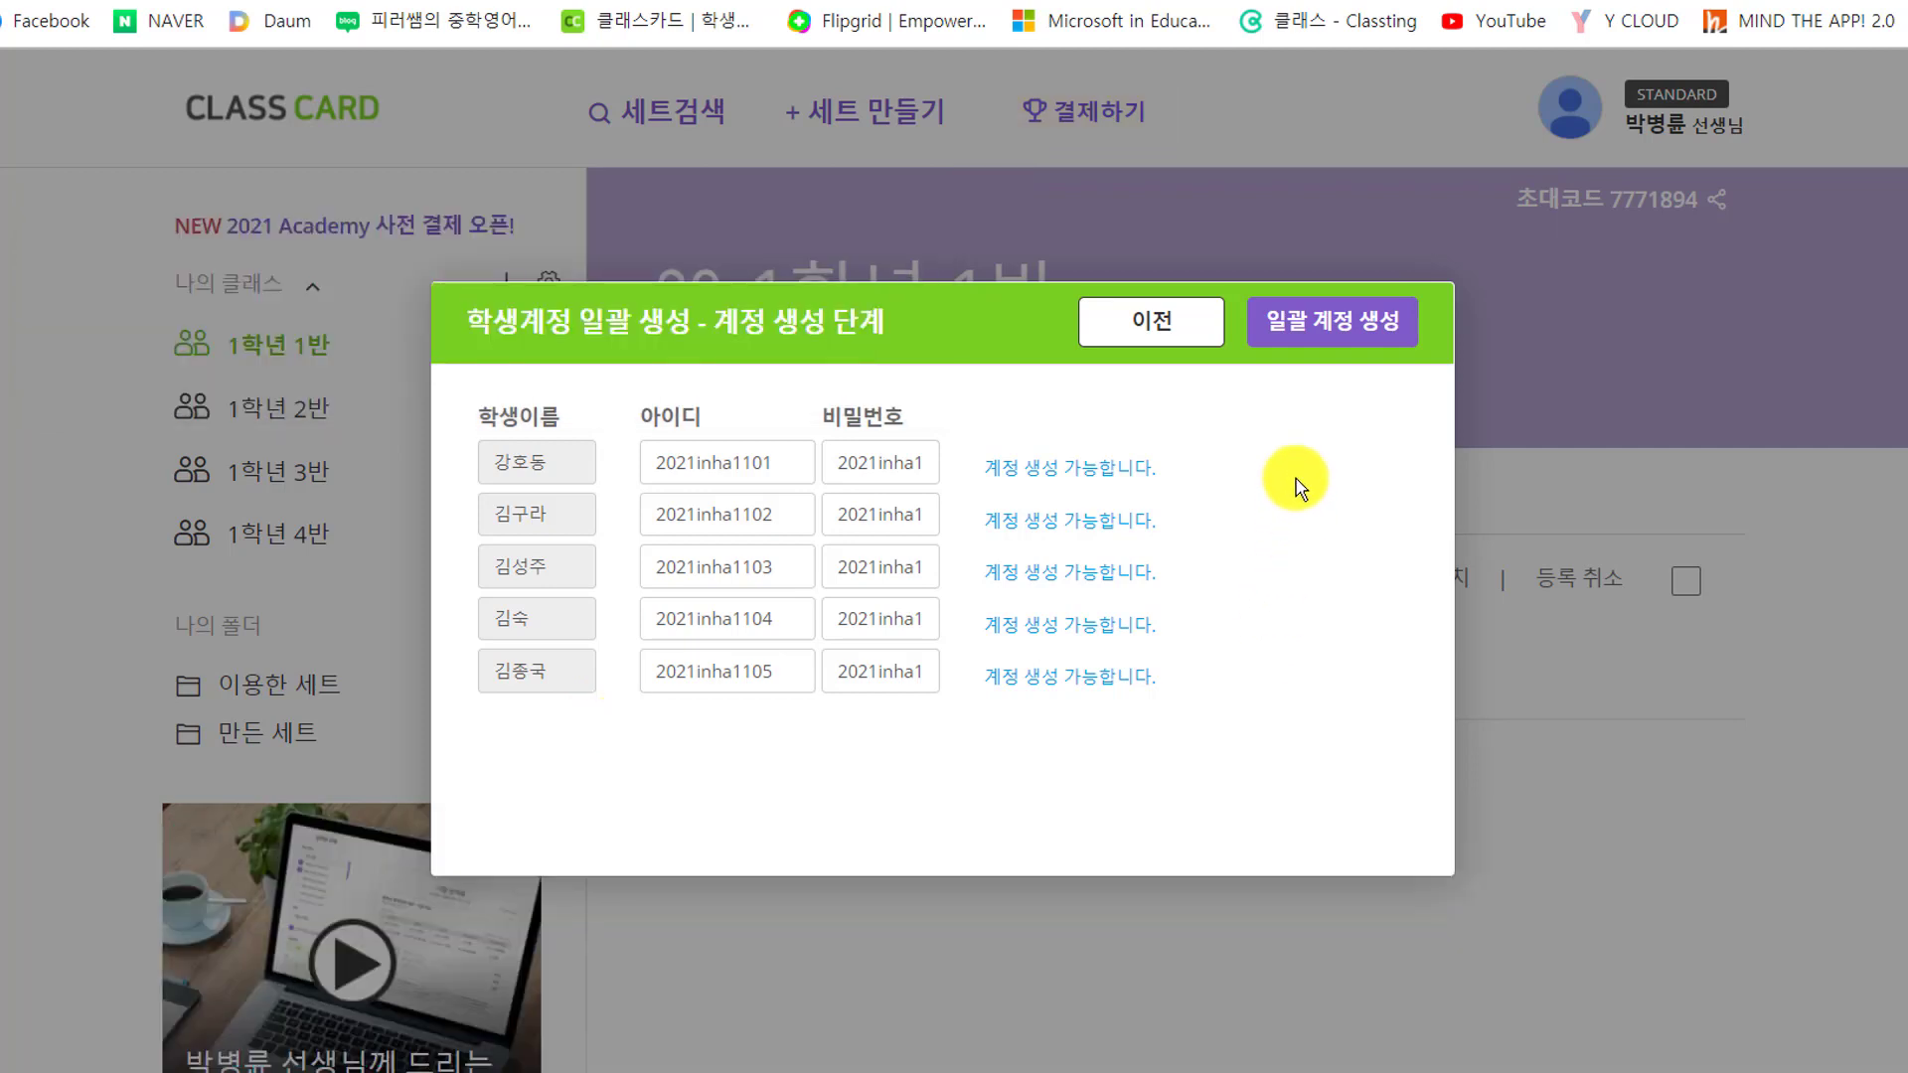
Bulk-create the five student accounts and dismiss the password-change notice
left_click(1329, 336)
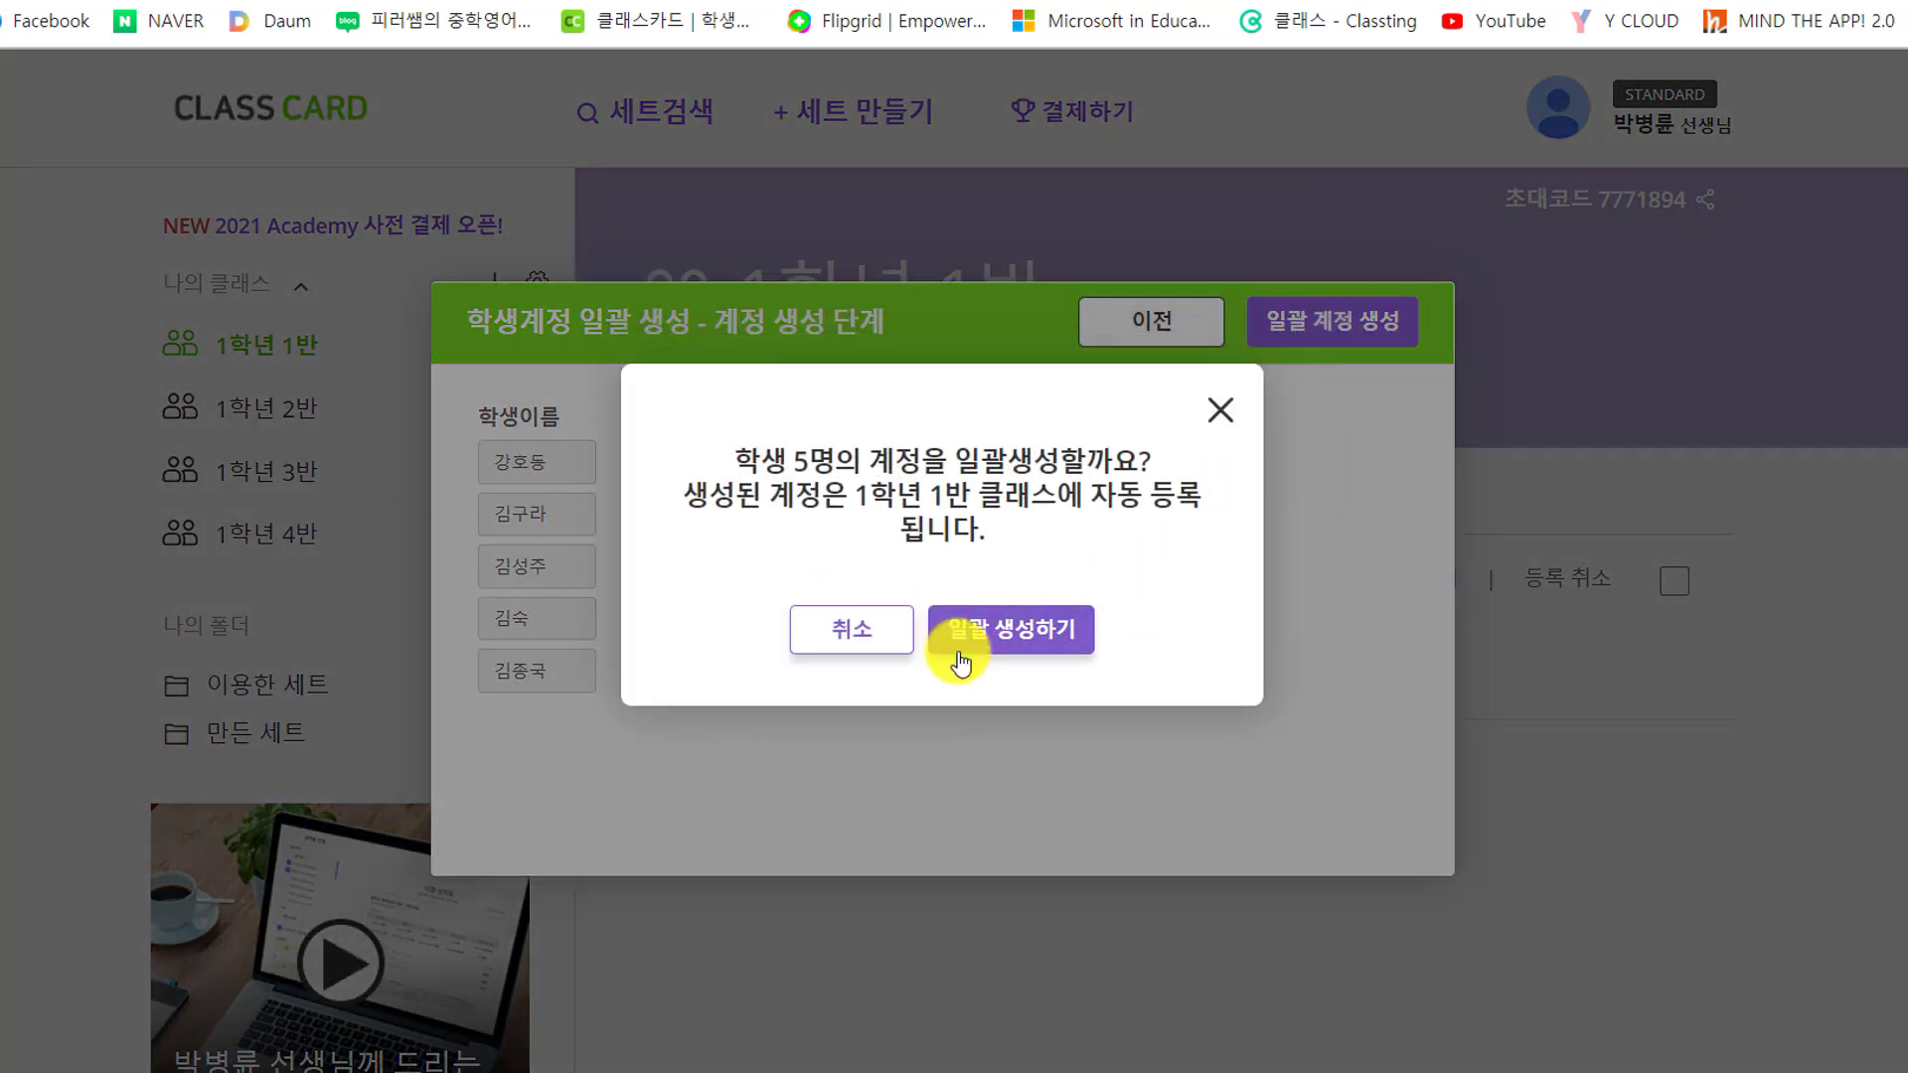
left_click(966, 630)
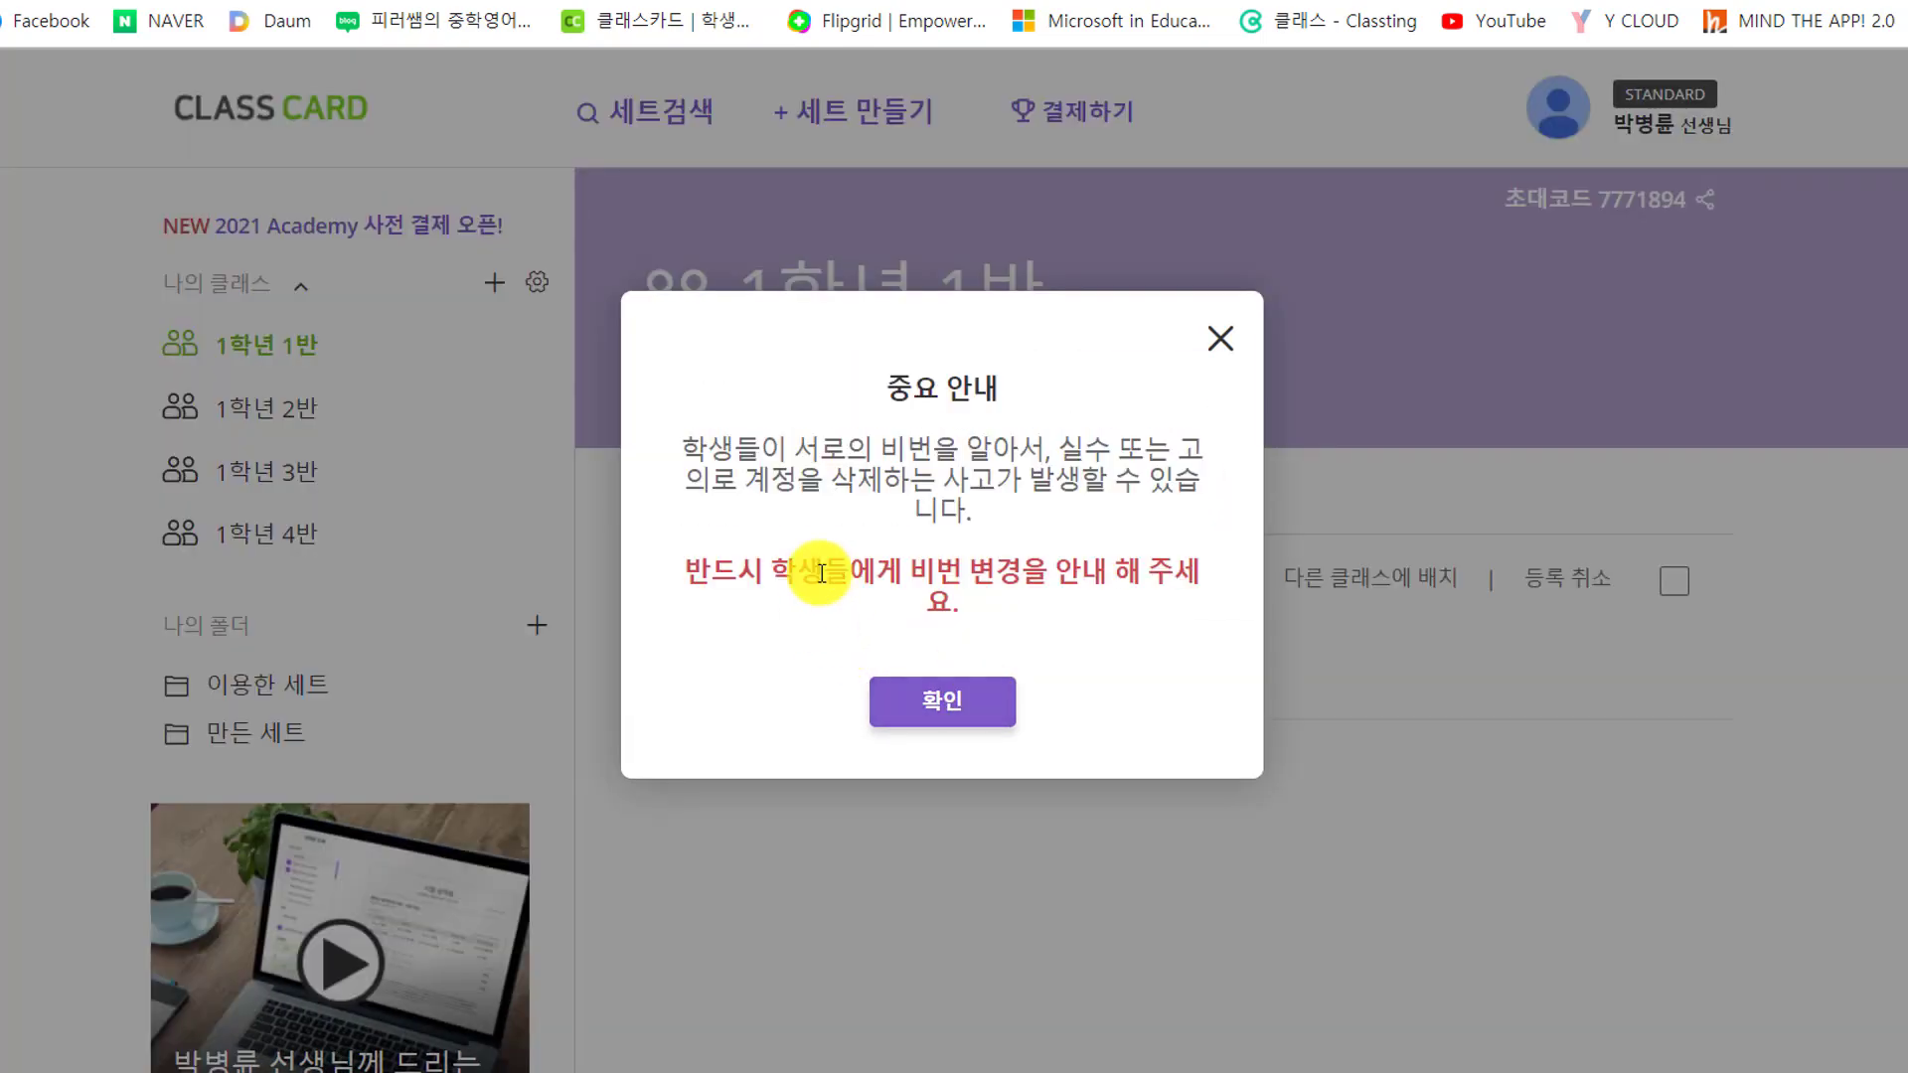
left_click(989, 713)
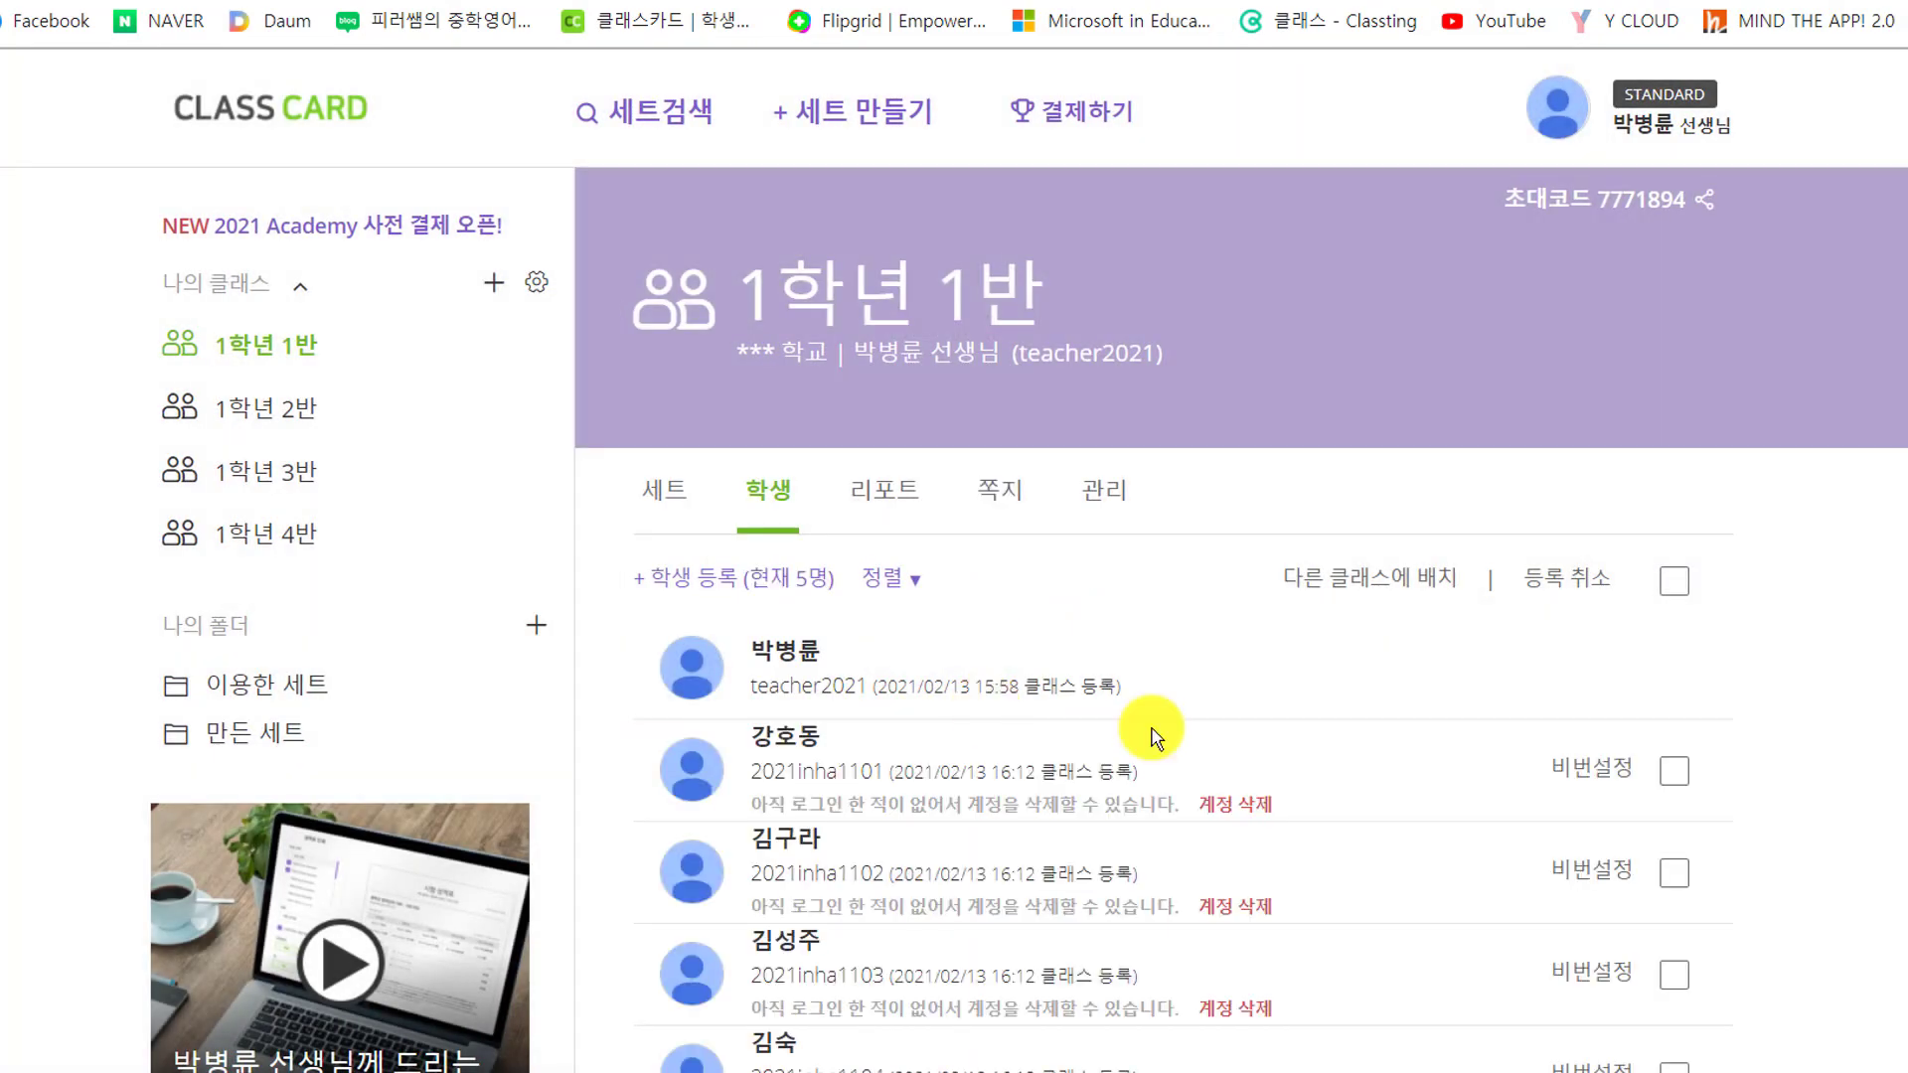
scroll(1153, 741, "down", 2)
scroll(1153, 736, "down", 1)
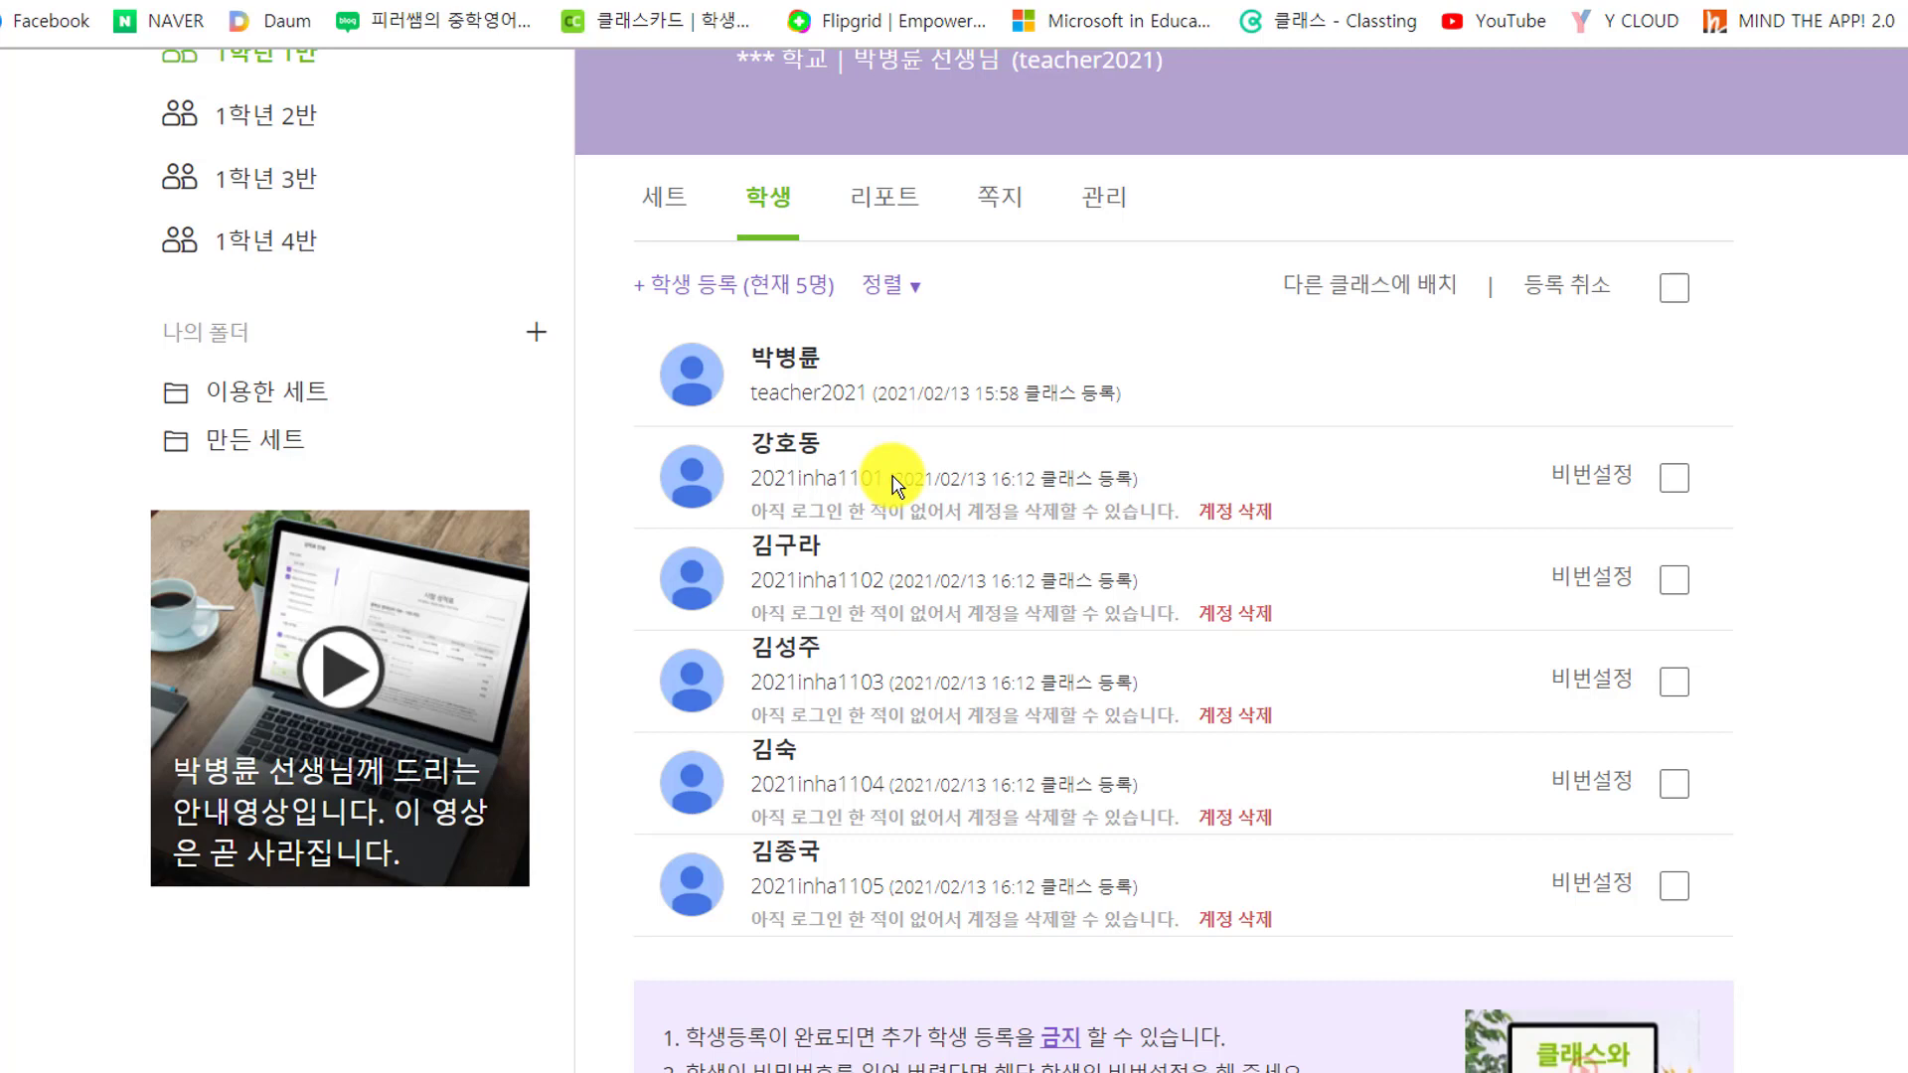
scroll(891, 484, "up", 1)
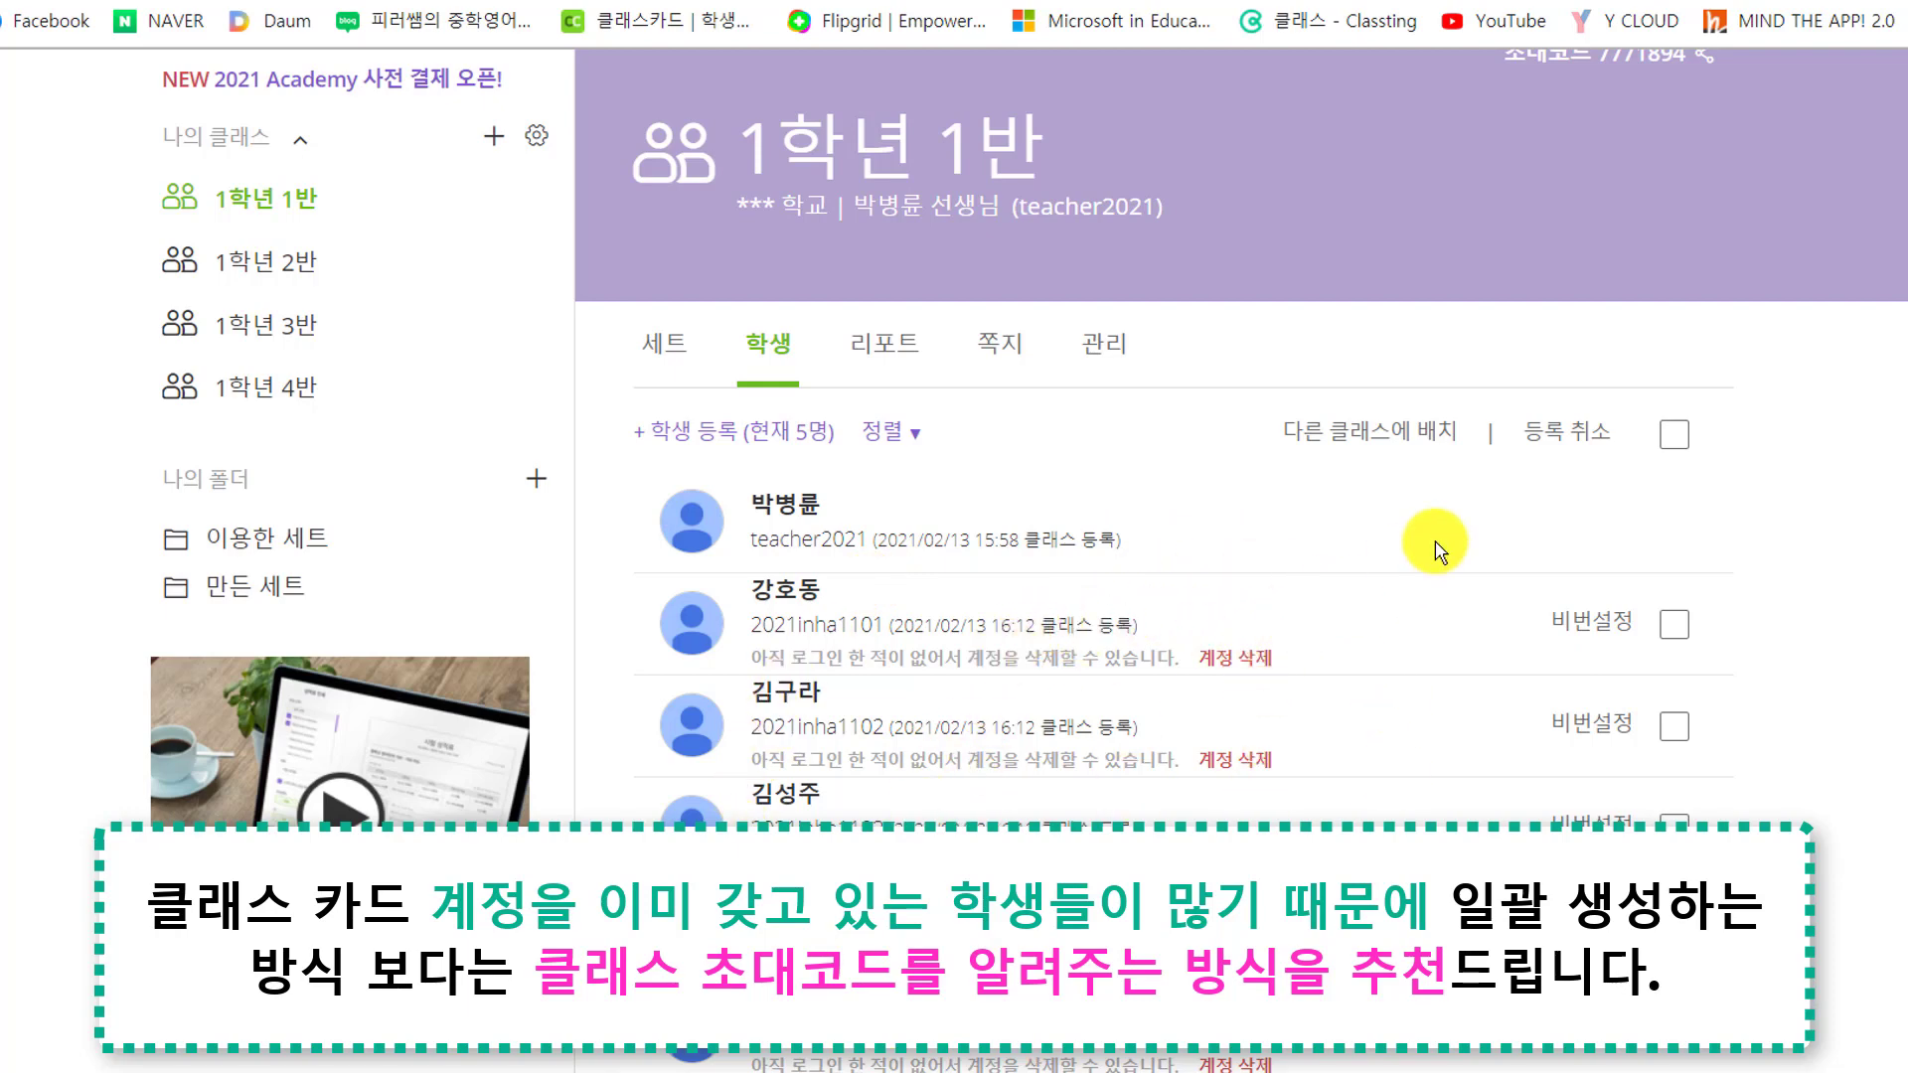
scroll(1426, 541, "up", 2)
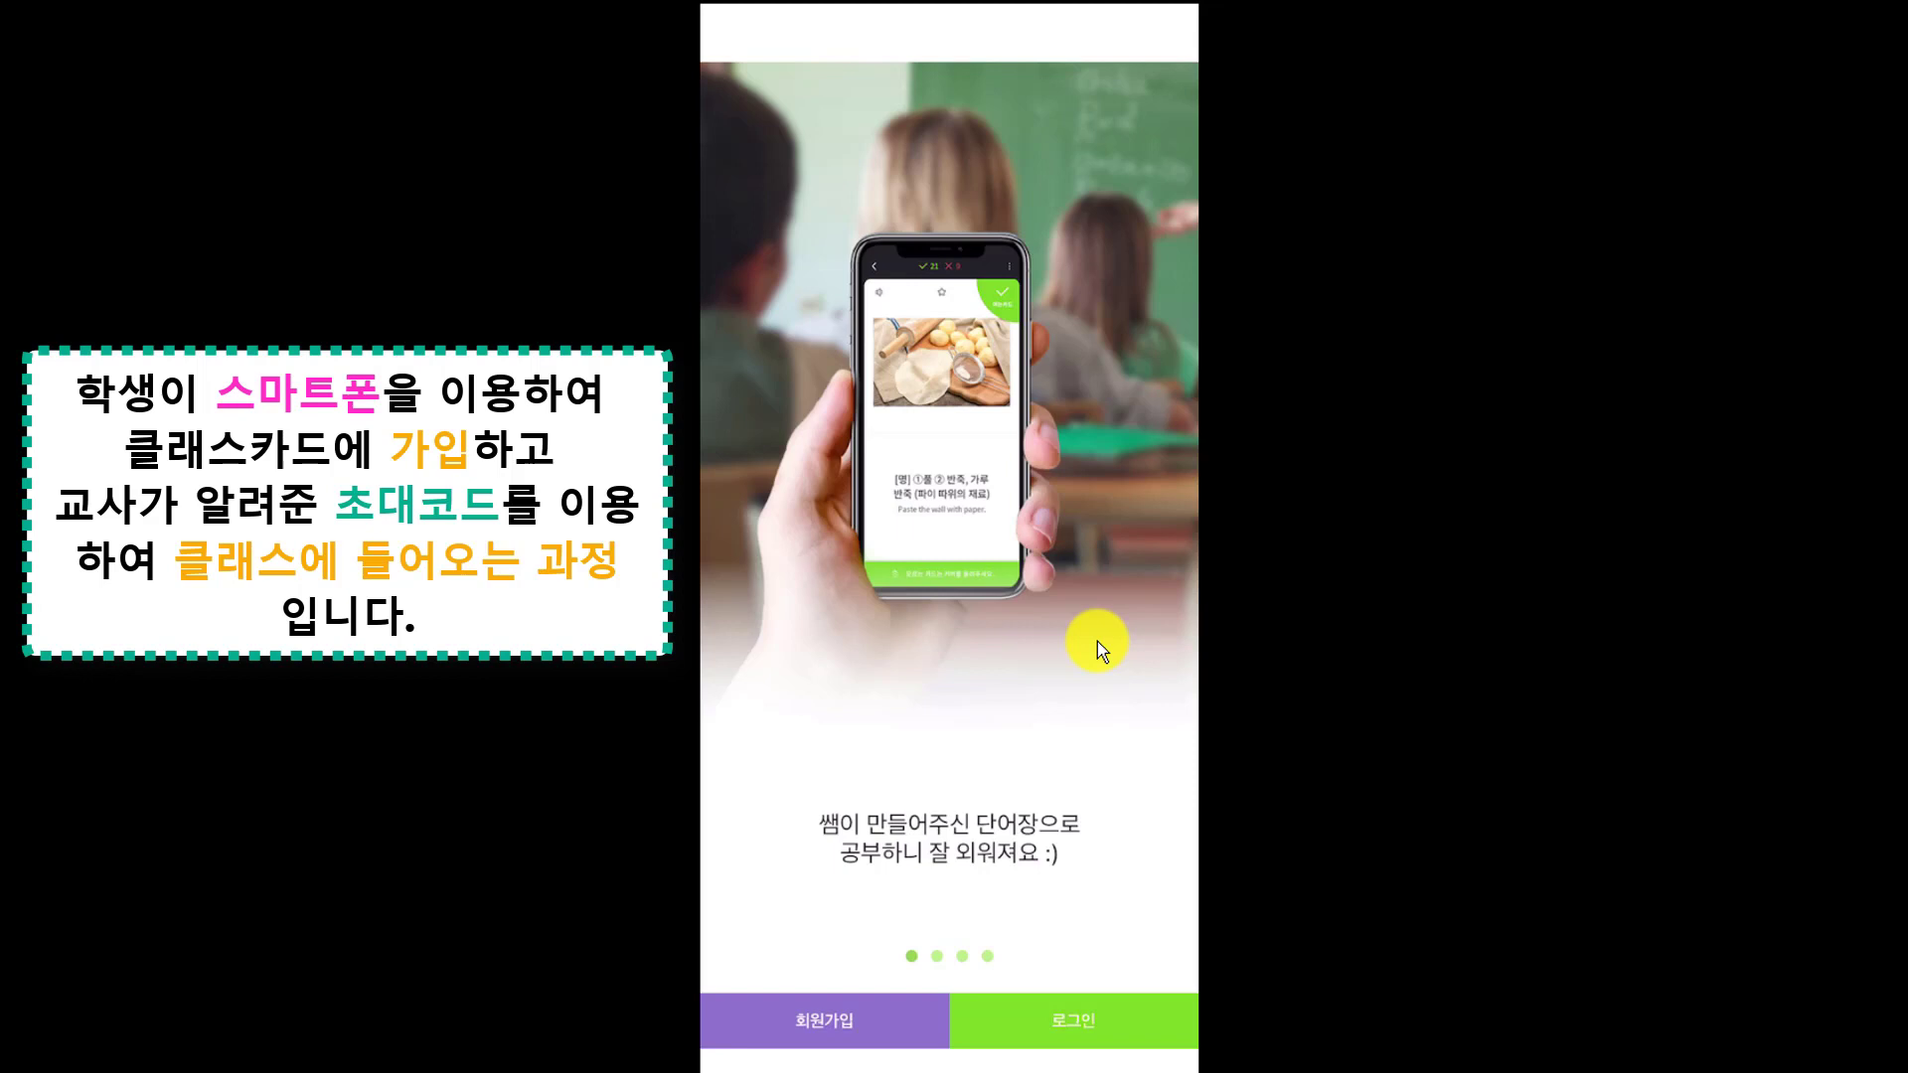
Start a student sign-up on the phone and find 1학년 1반 using the teacher's invite code
left_click(861, 1031)
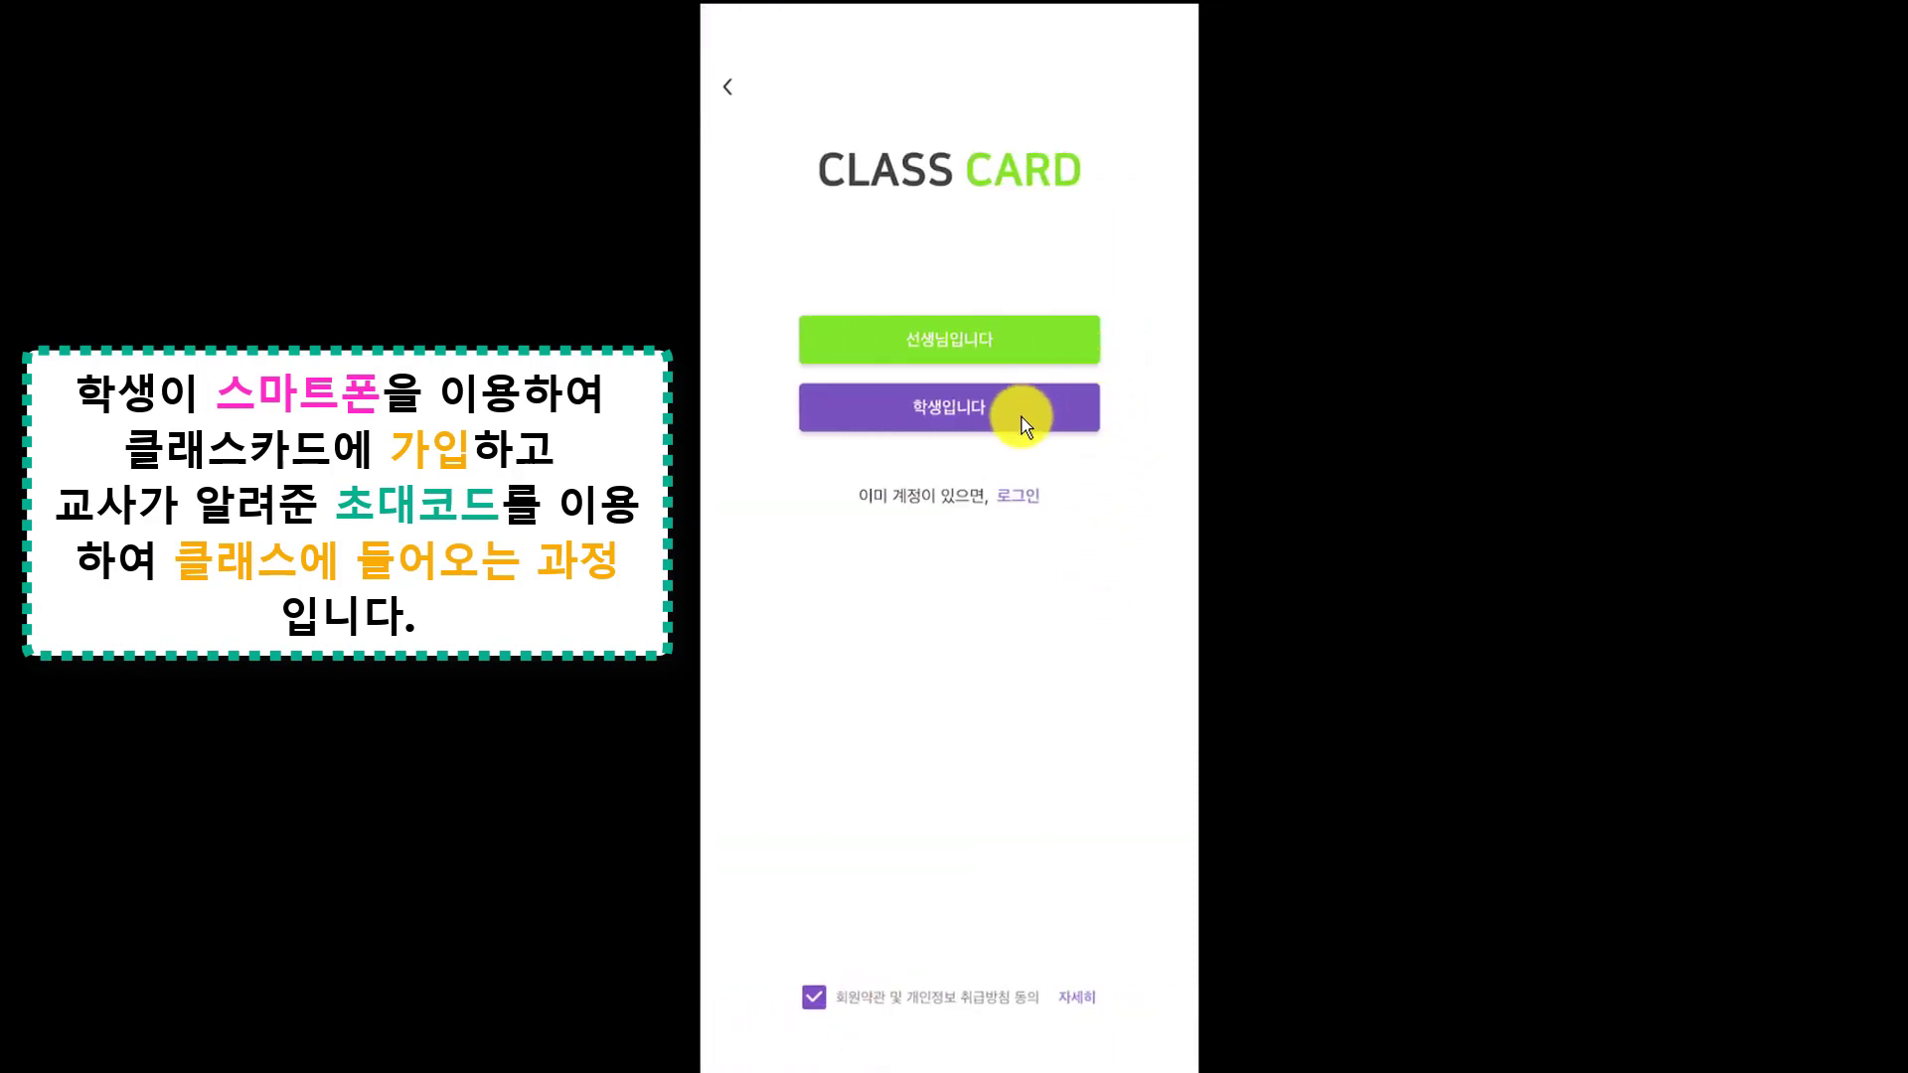
left_click(994, 425)
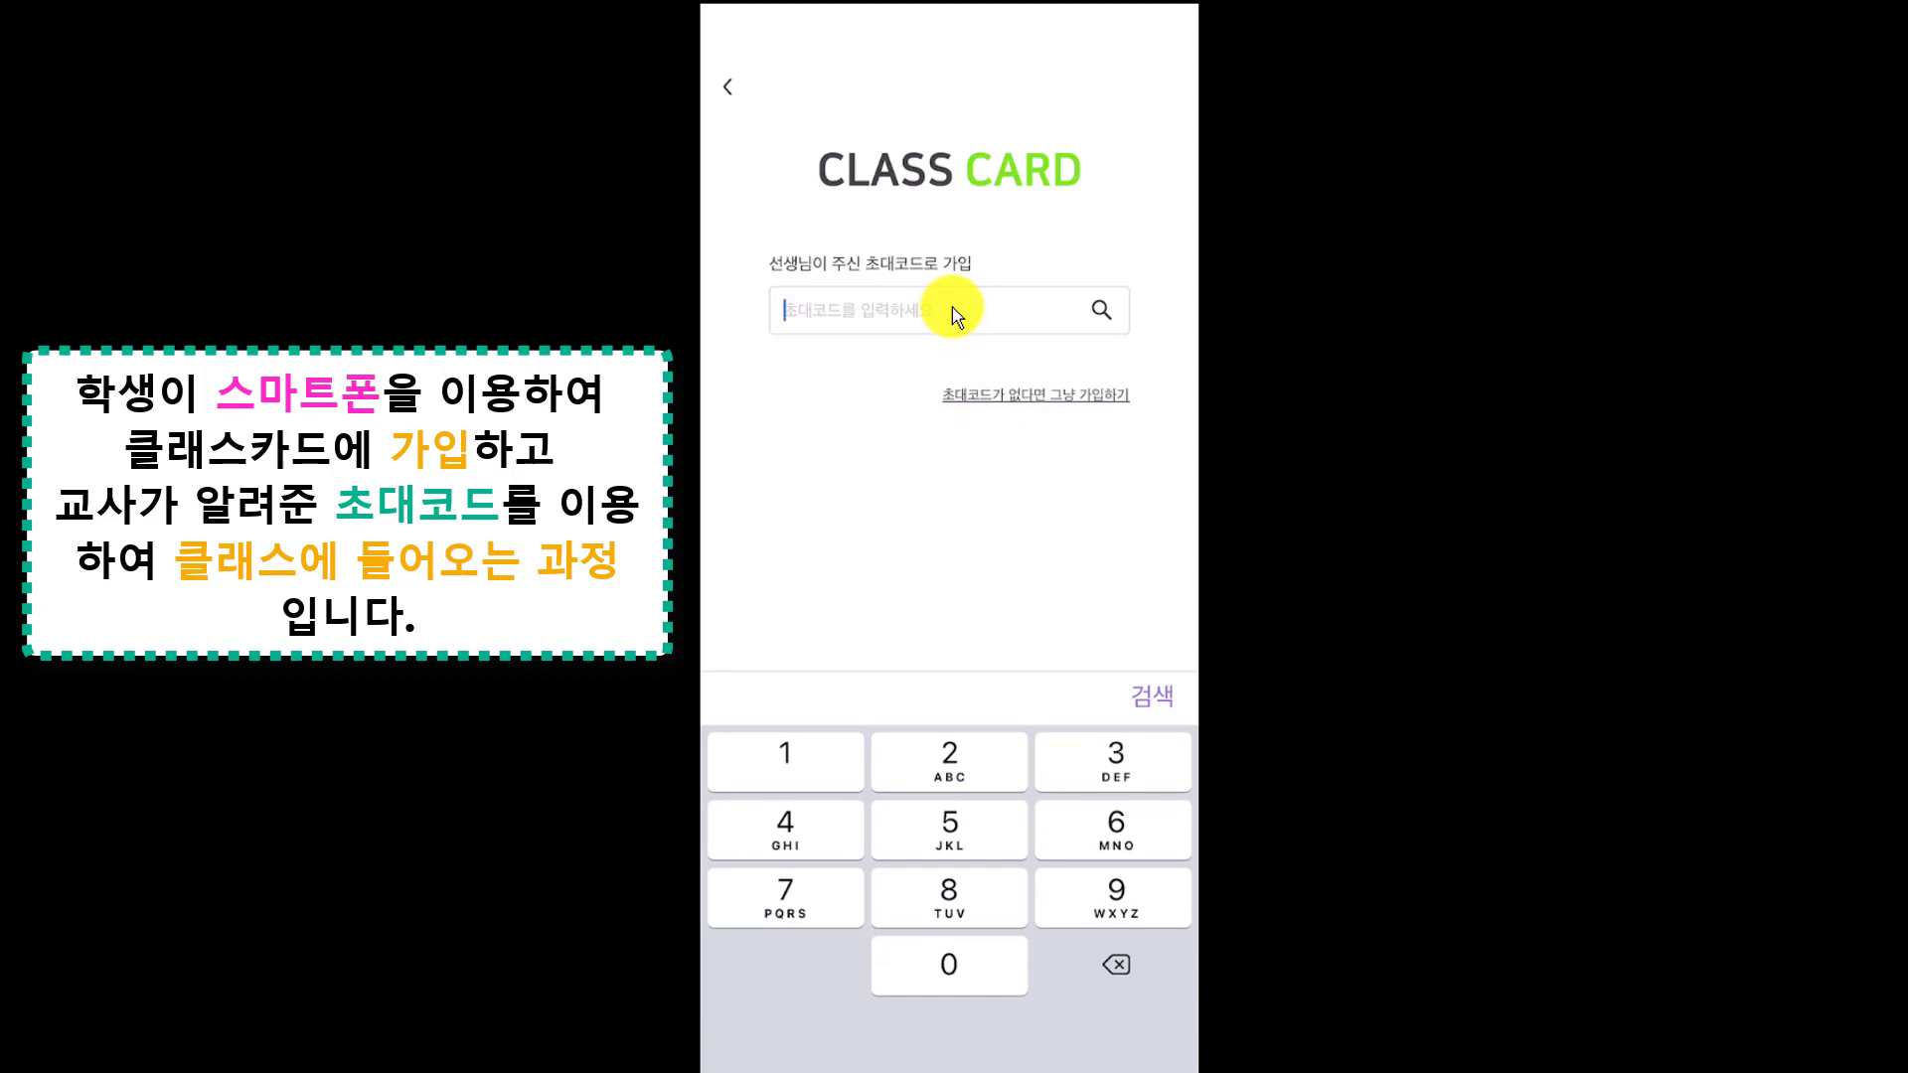
key("Return")
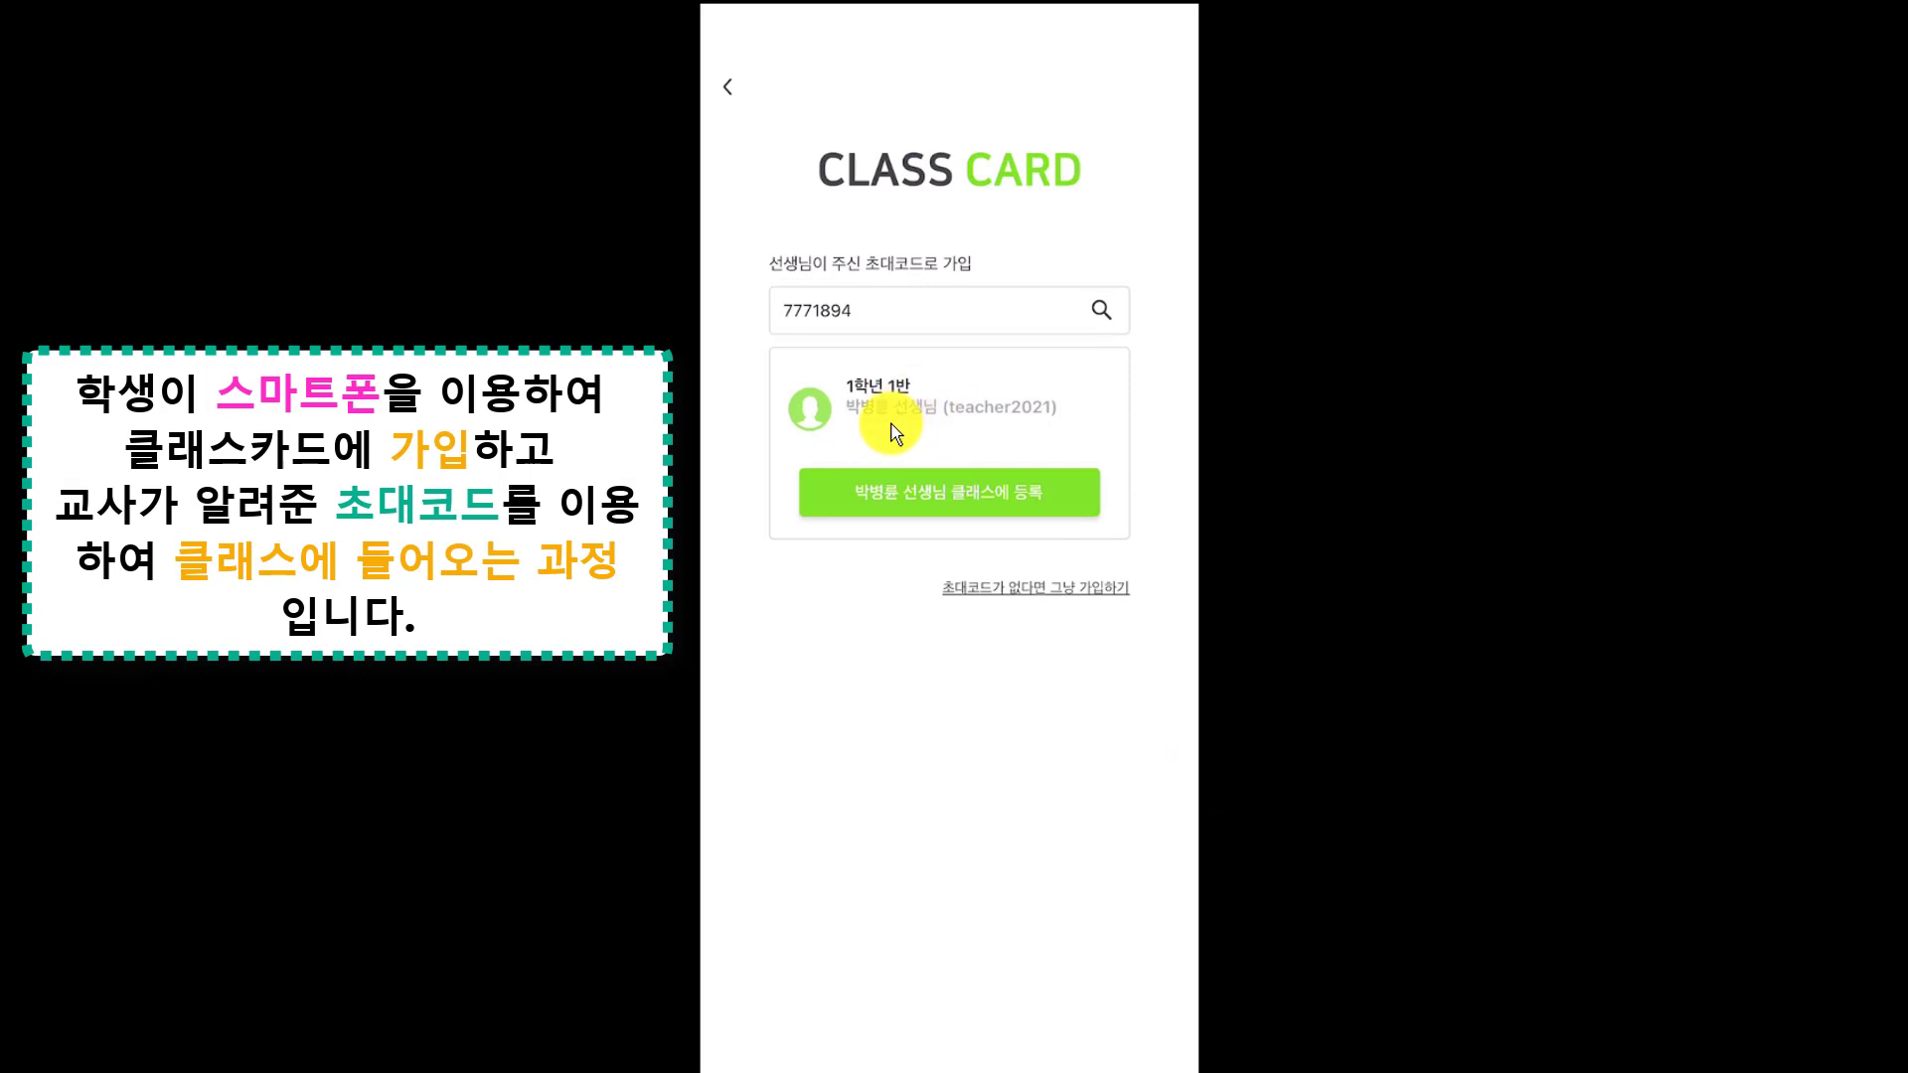
left_click(981, 493)
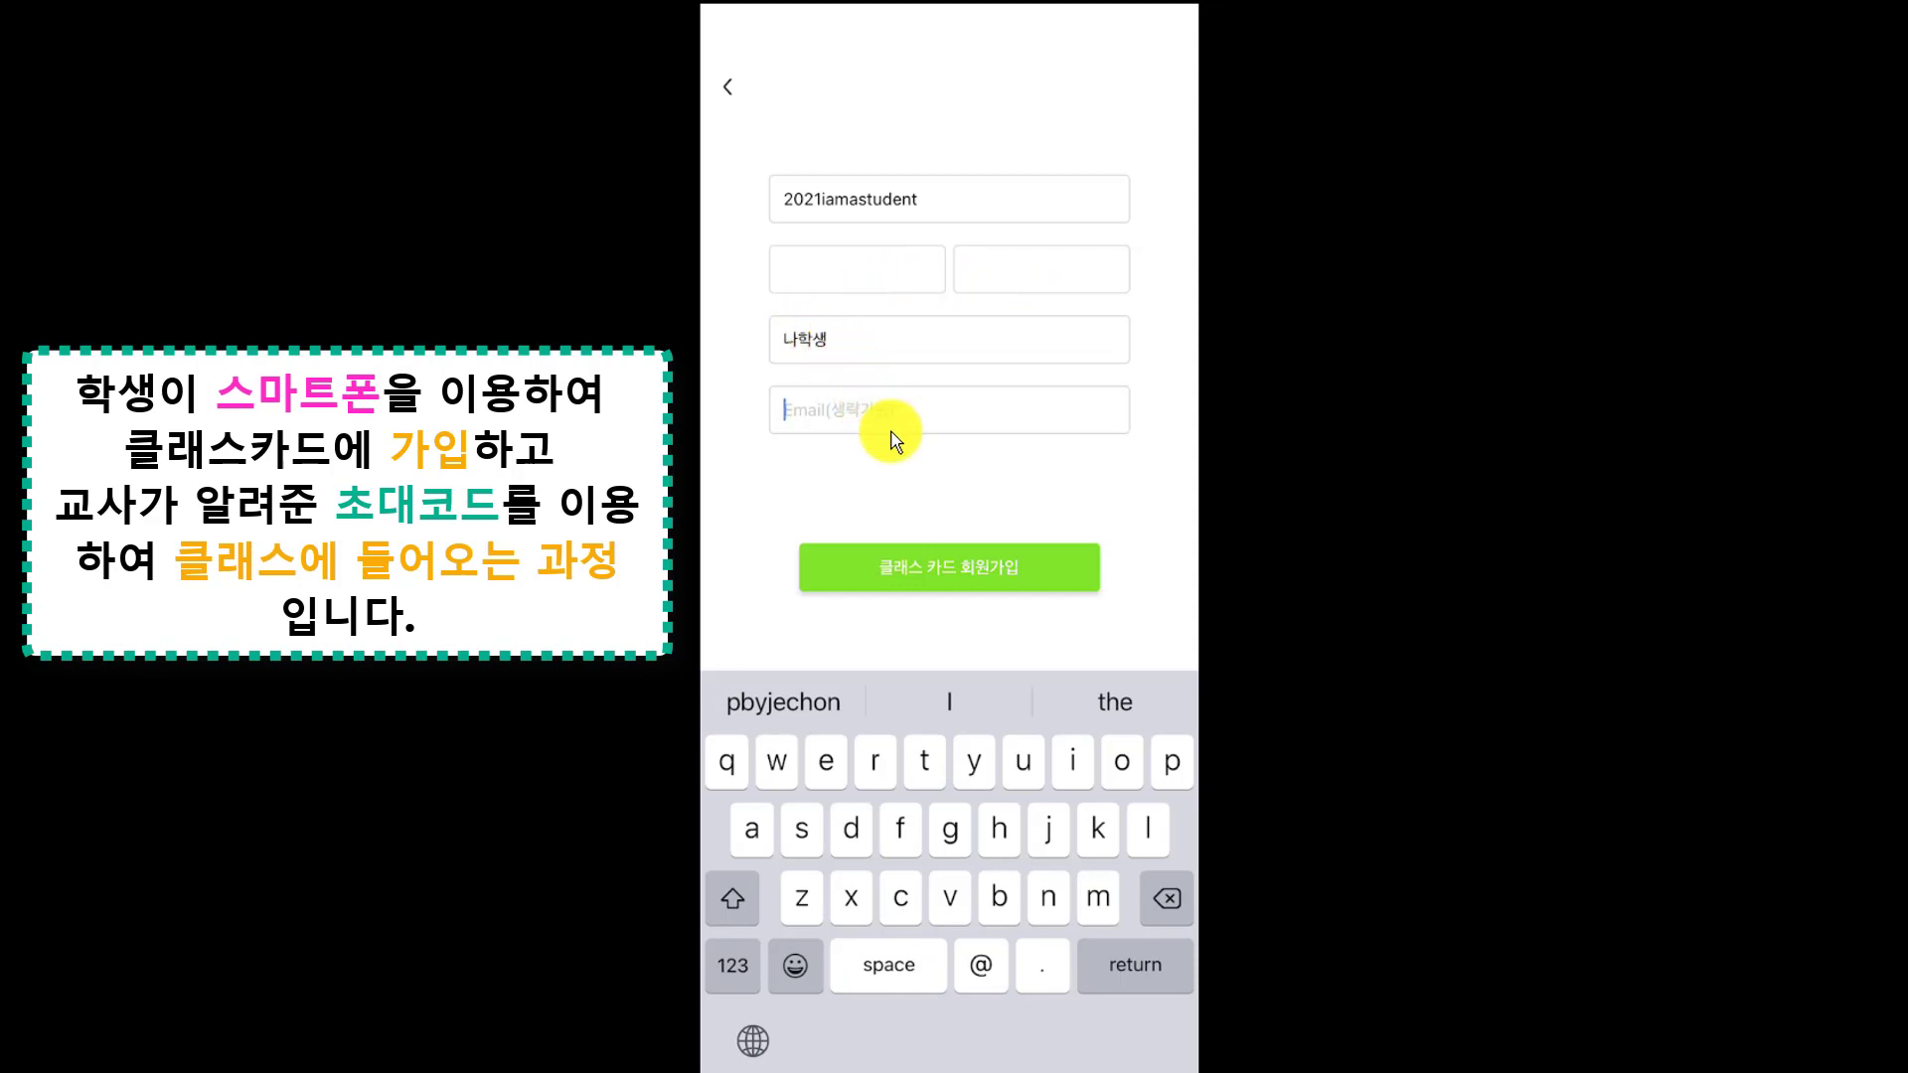
Submit the sign-up form, start ClassCard, and open the 1학년 1반 class
left_click(1026, 569)
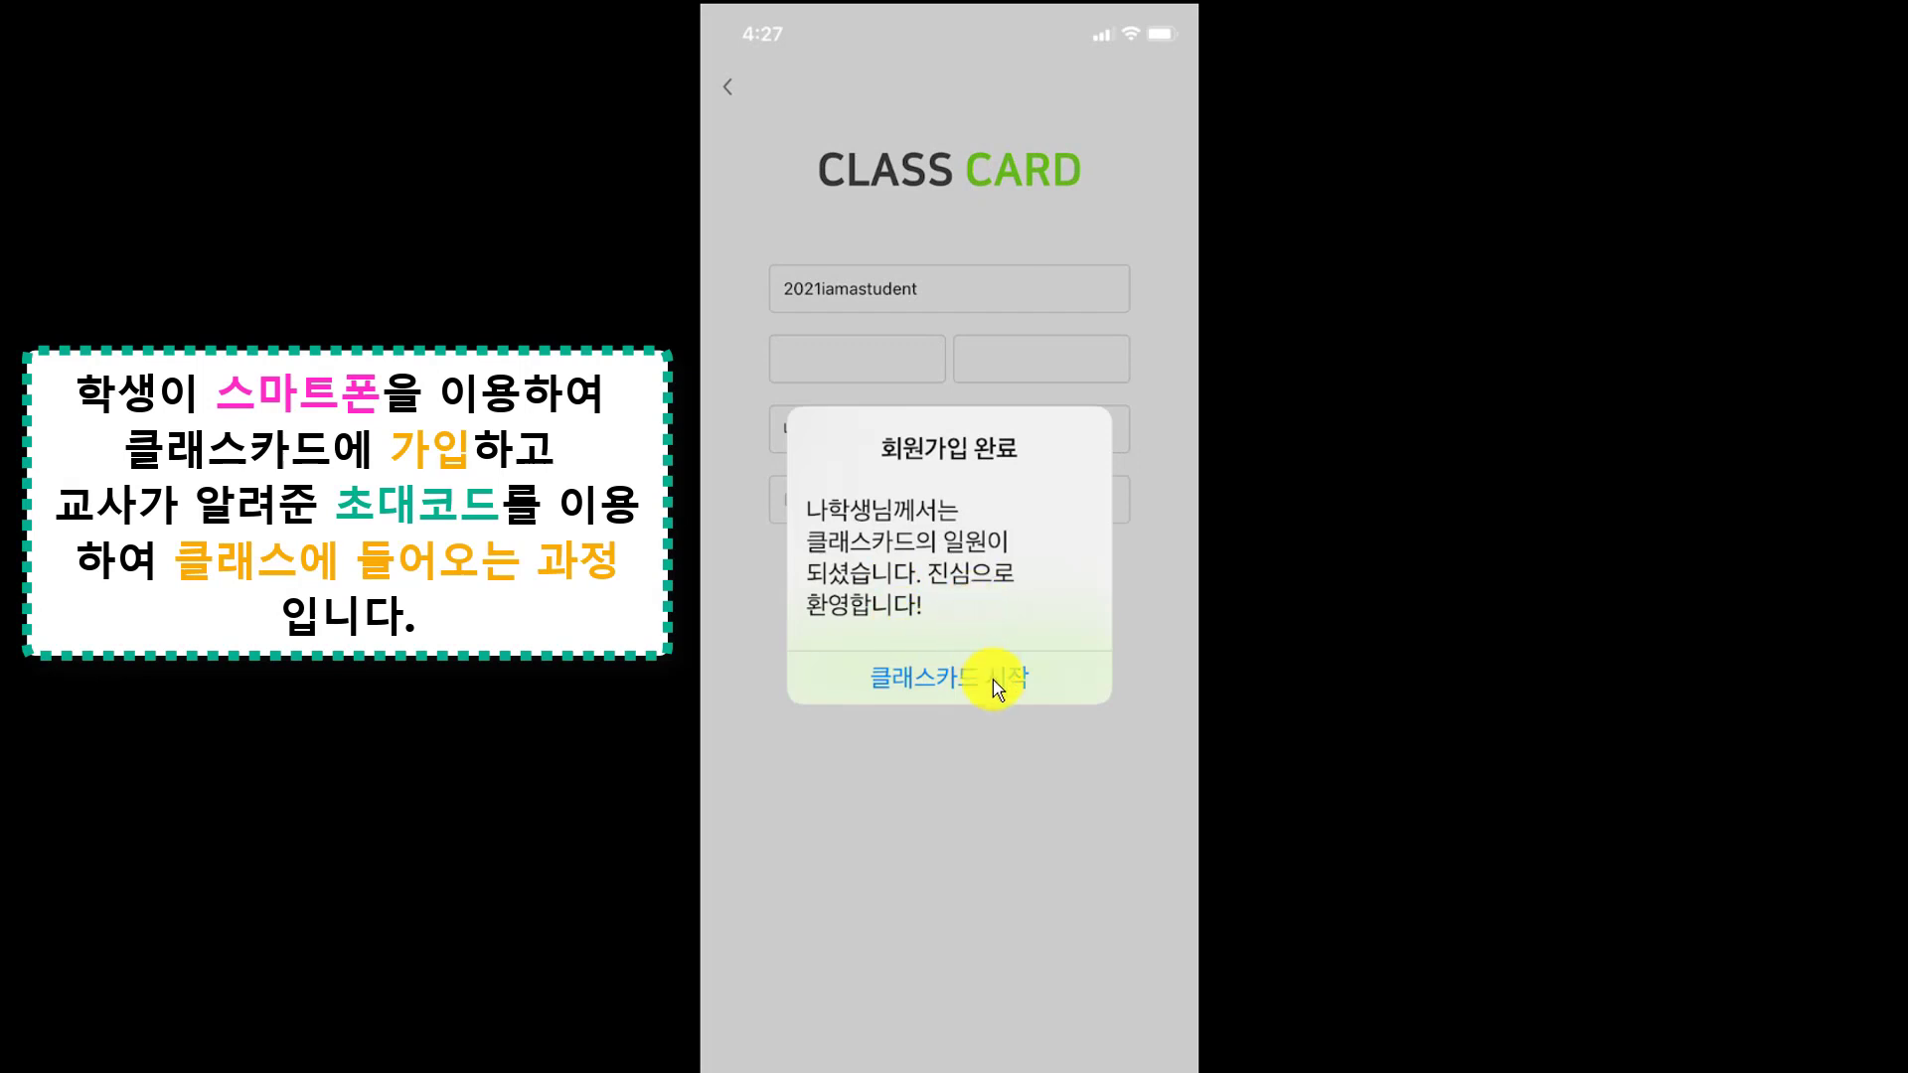
left_click(995, 683)
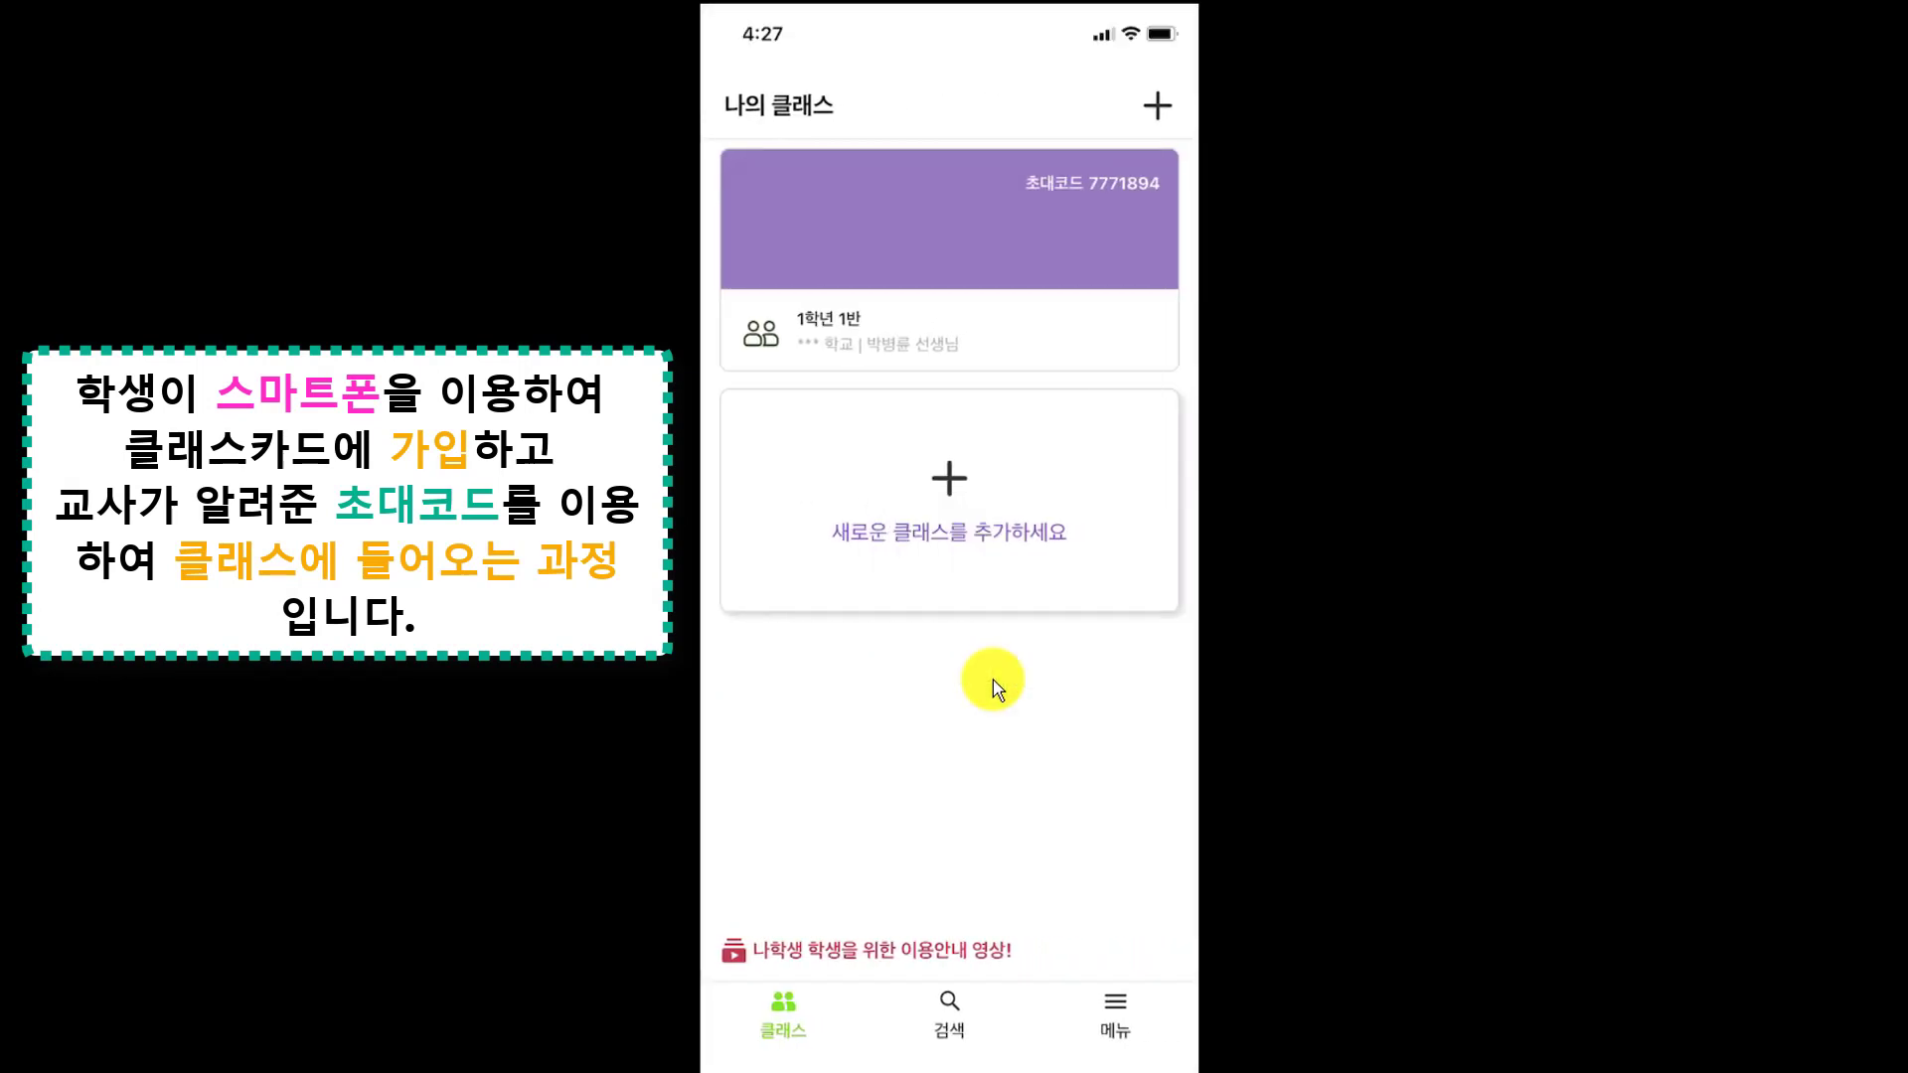
left_click(989, 316)
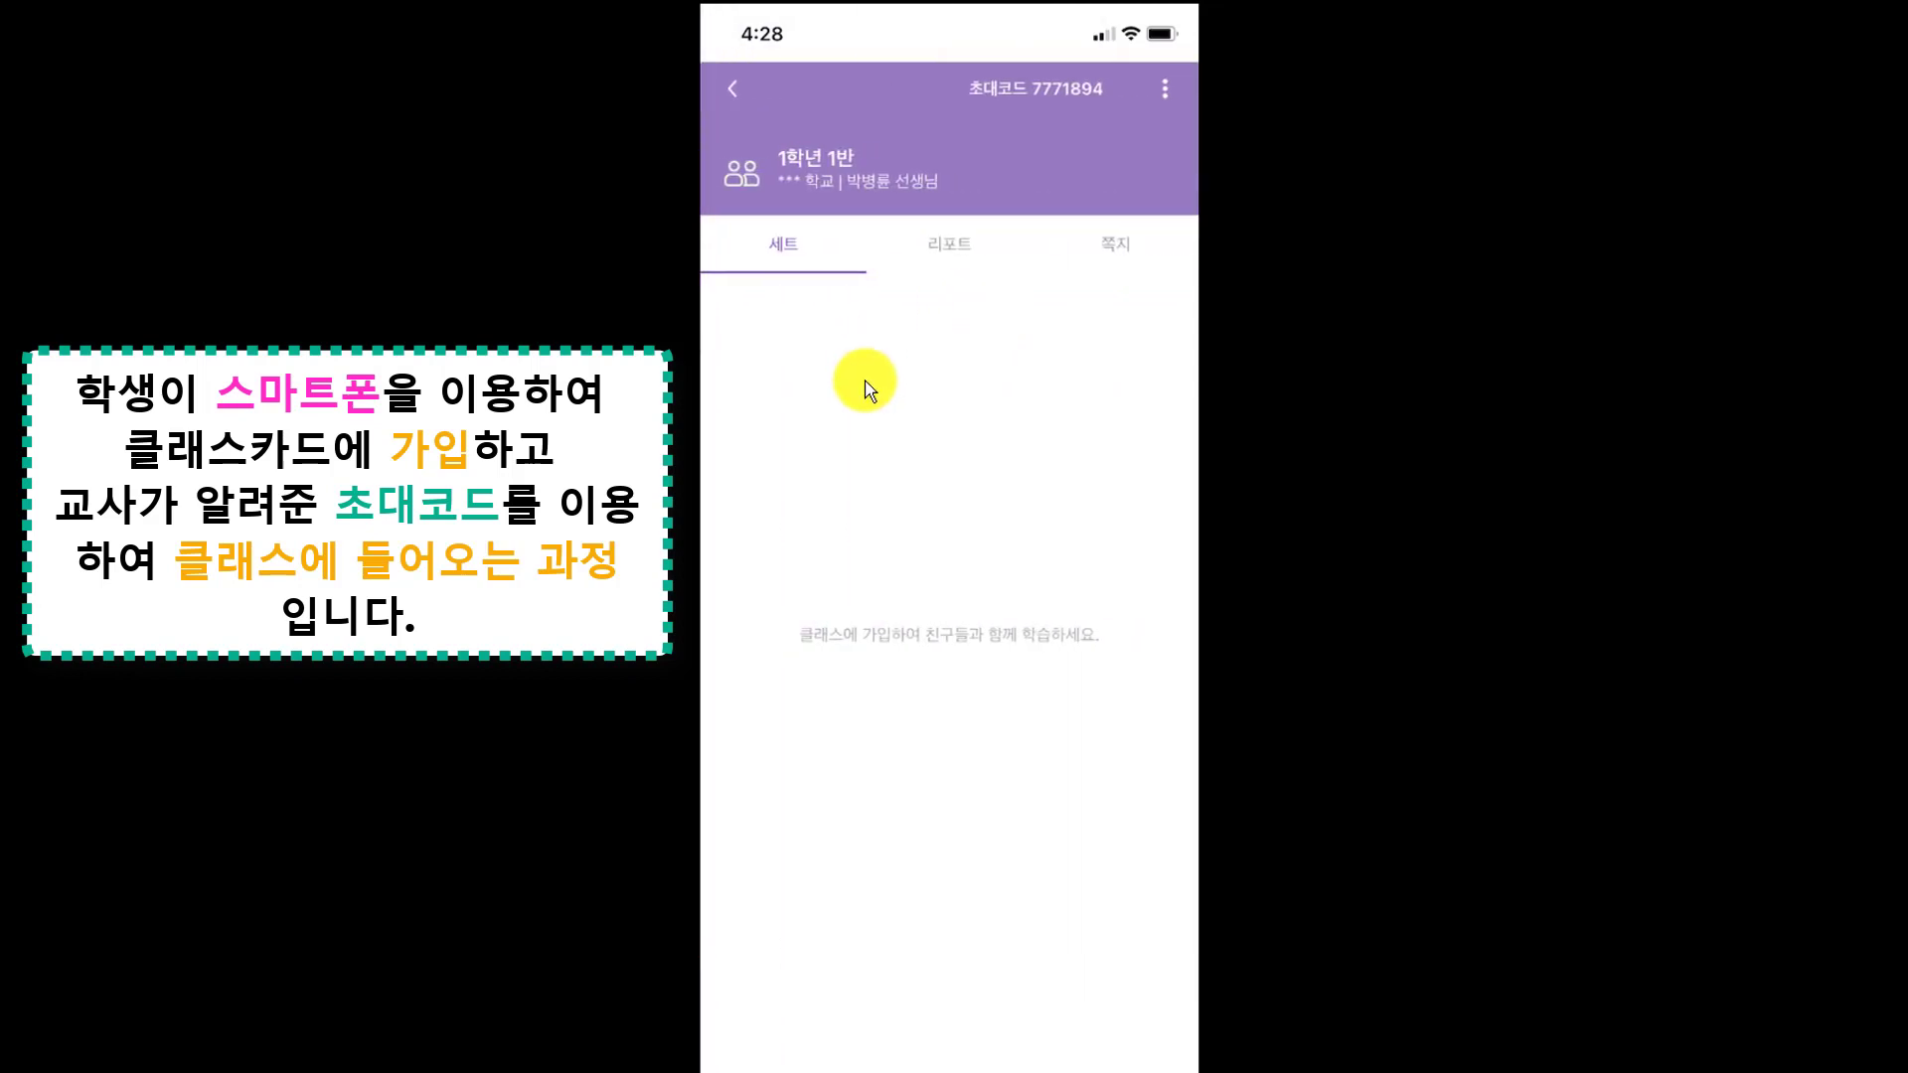